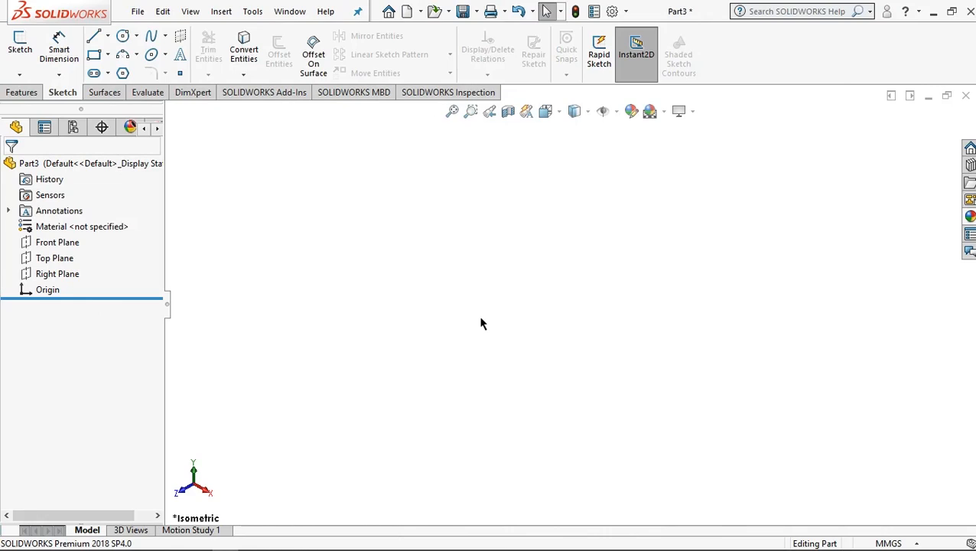
# Step: Sketch a circle about 43 mm in diameter on the Front Plane, centred on the origin
pyautogui.click(53, 243)
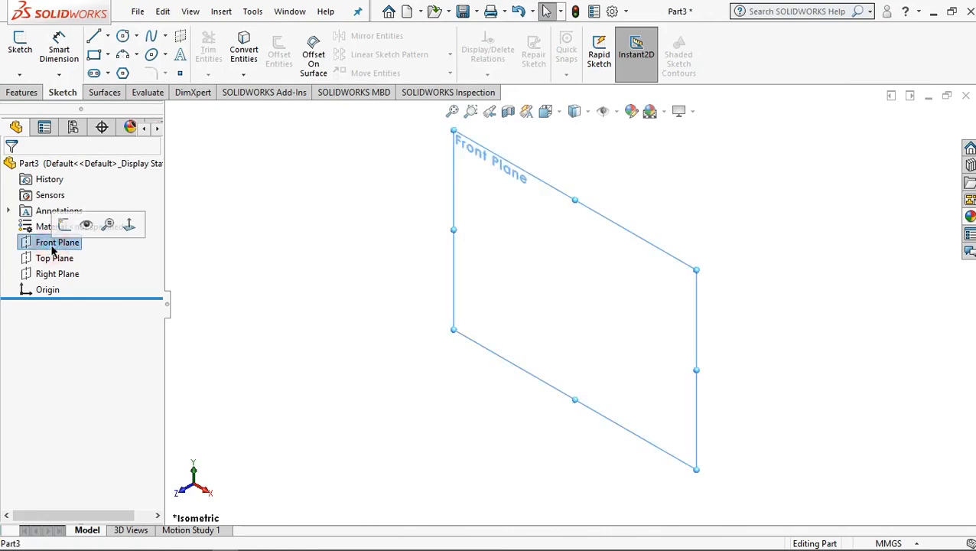
pyautogui.click(128, 224)
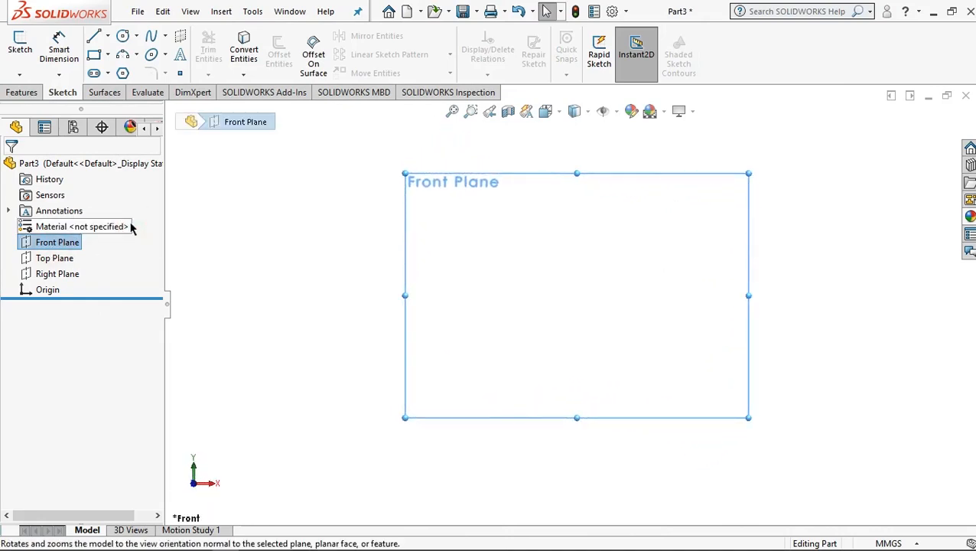
pyautogui.click(124, 38)
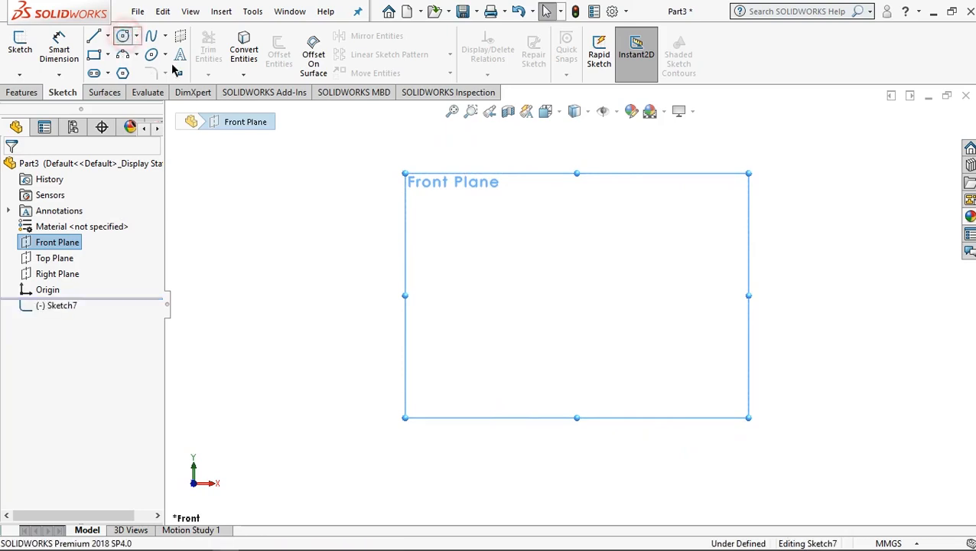
pyautogui.click(570, 304)
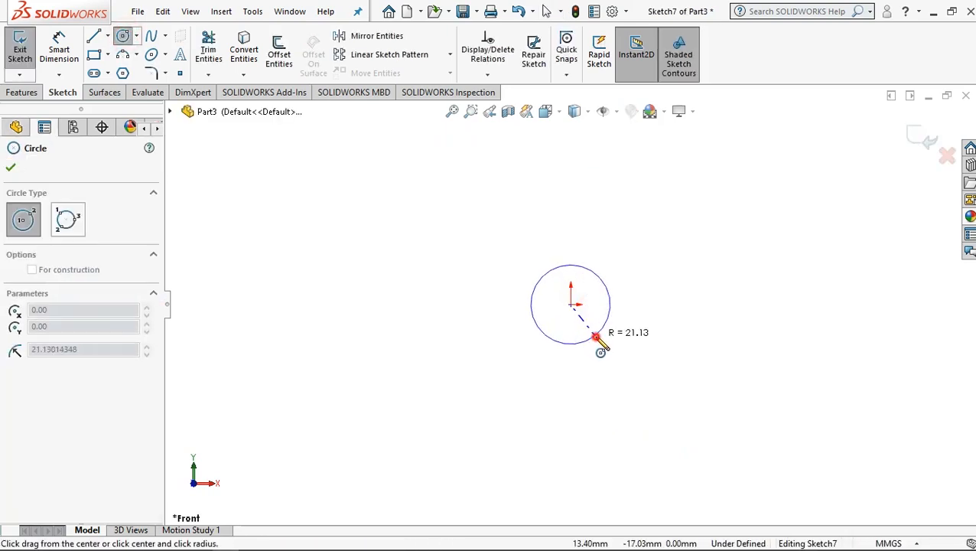
pyautogui.click(593, 337)
# Step: Dimension the circle's diameter and set it to 30 mm
pyautogui.click(59, 46)
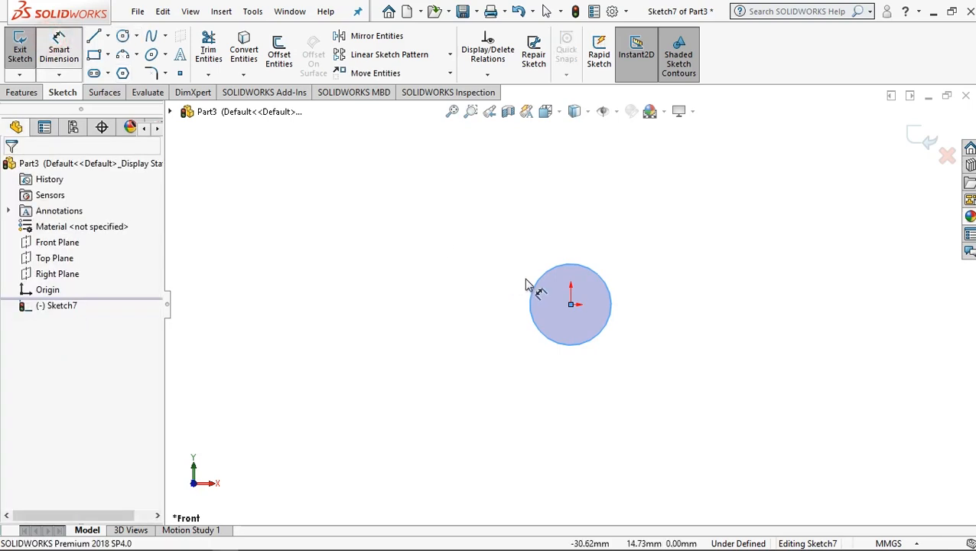
pyautogui.click(449, 299)
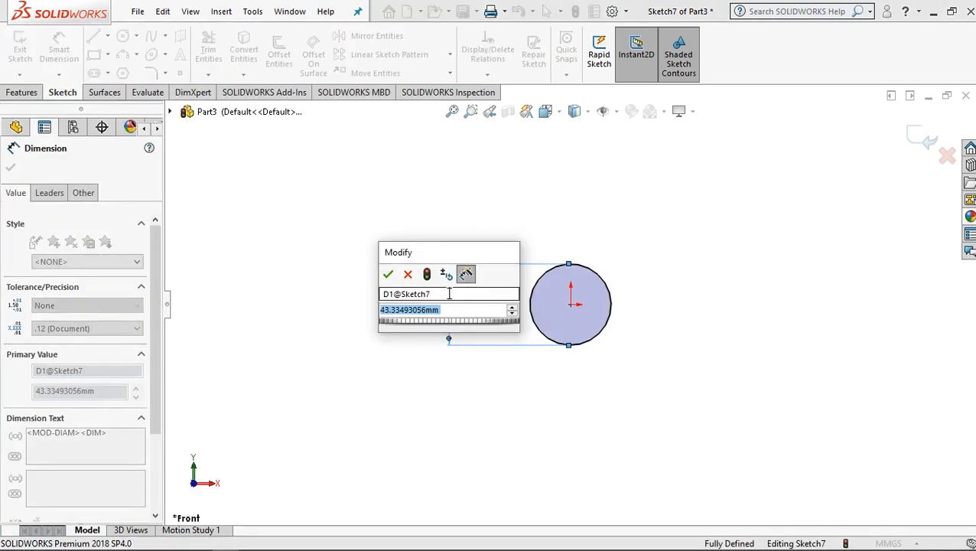
pyautogui.write('30')
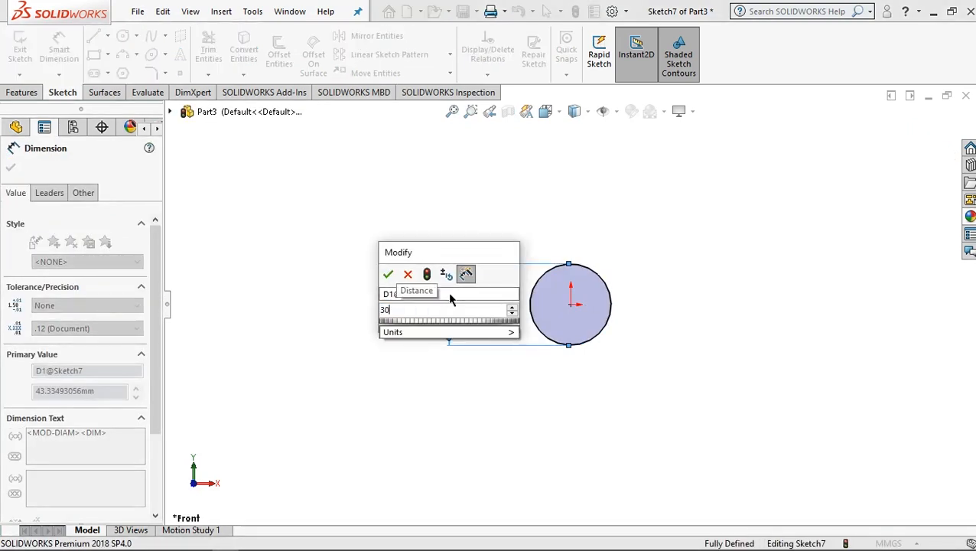
pyautogui.click(388, 274)
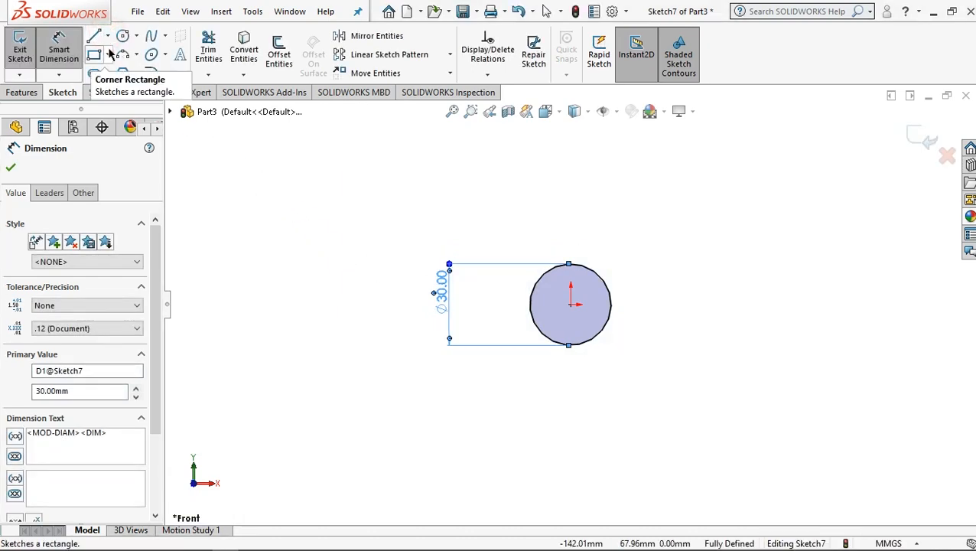
# Step: Sketch a horizontal line about 64 mm long running left from the circle's top quadrant point
pyautogui.click(95, 37)
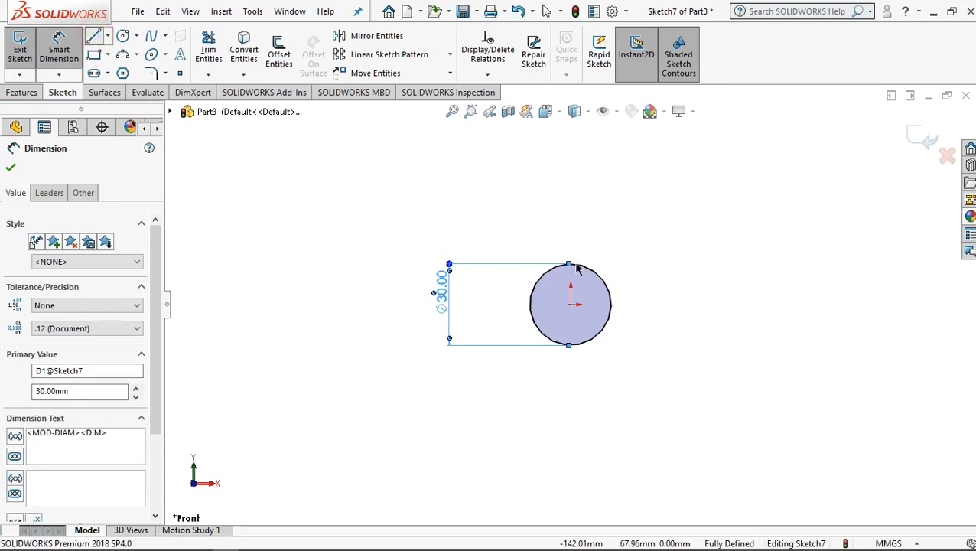
pyautogui.scroll(-3, 569, 265)
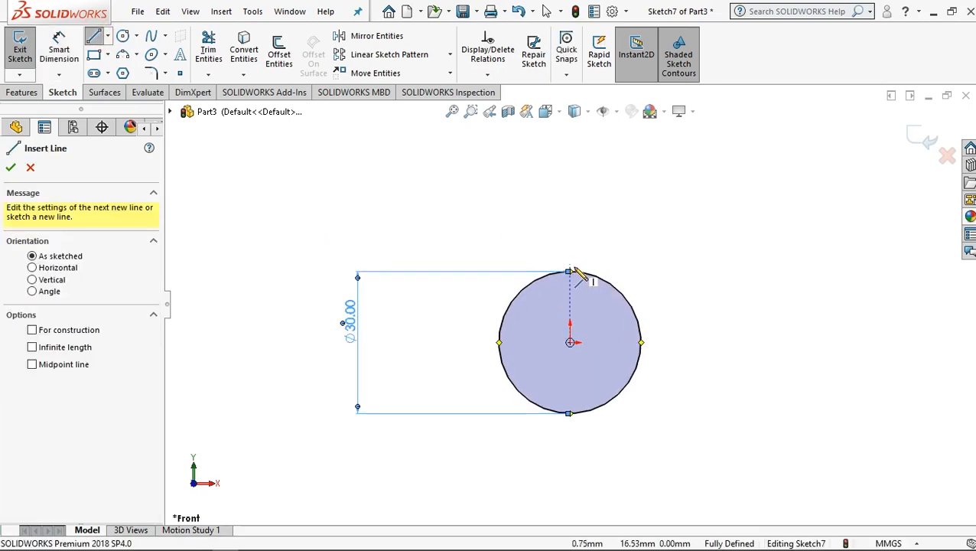
pyautogui.click(569, 272)
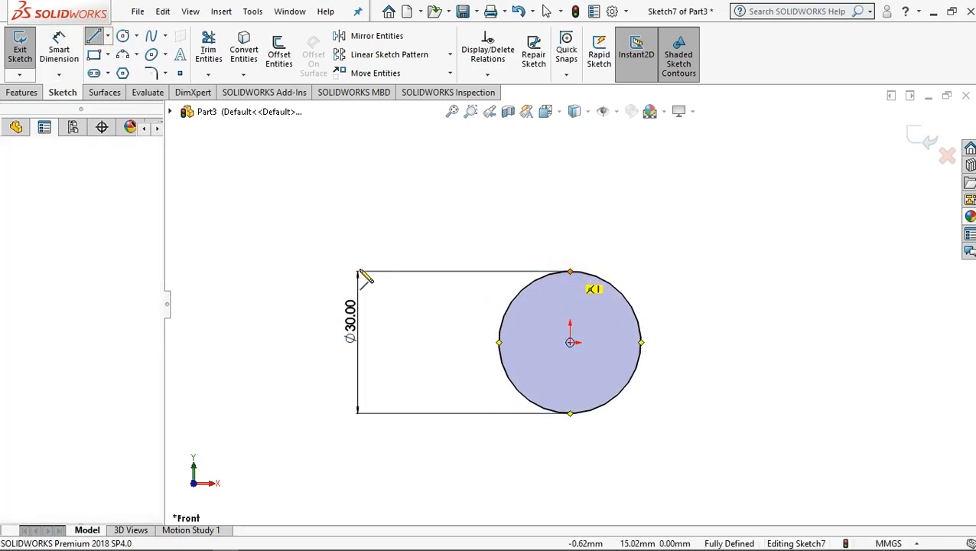
pyautogui.click(267, 271)
pyautogui.rightClick(302, 309)
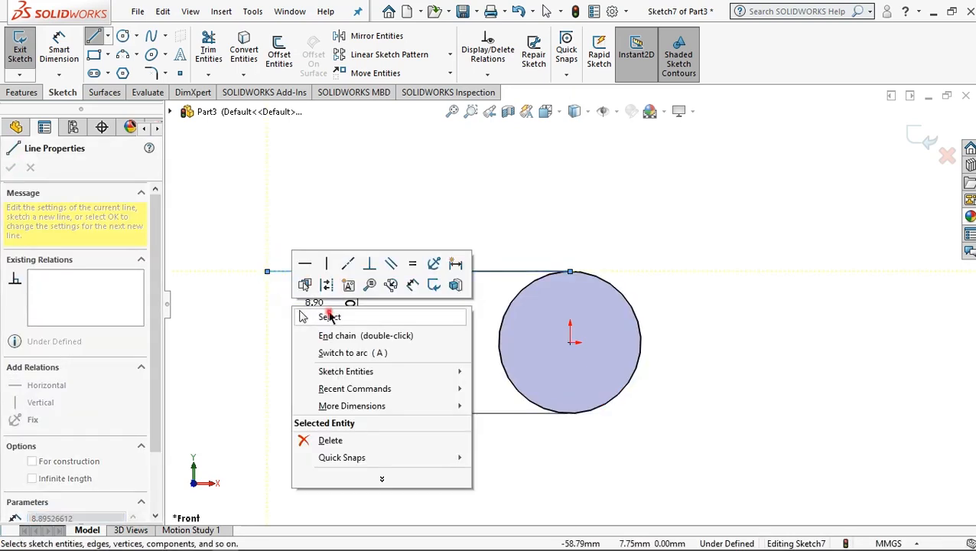
pyautogui.click(325, 333)
pyautogui.press('Escape')
# Step: Dimension the upper horizontal line and set its length to 56 mm
pyautogui.click(59, 50)
pyautogui.click(305, 272)
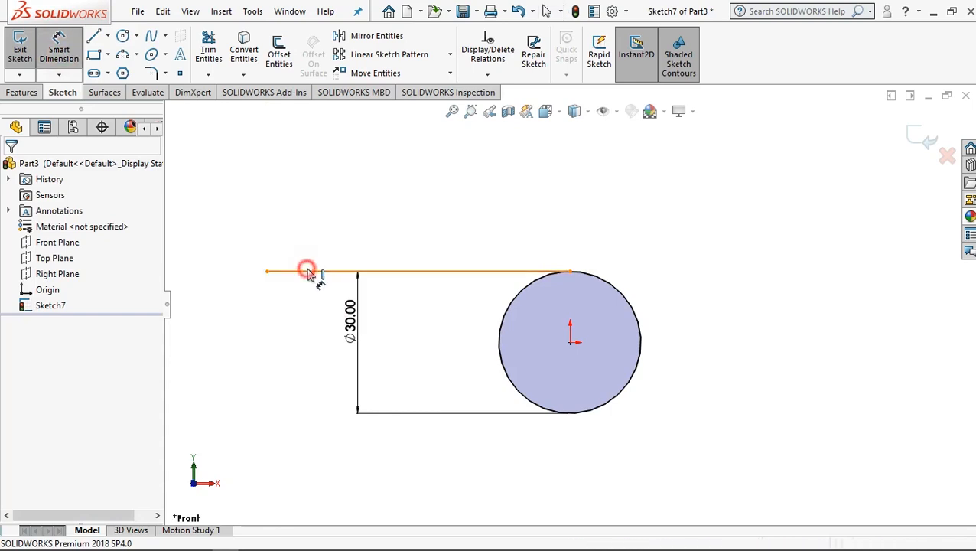
pyautogui.click(364, 224)
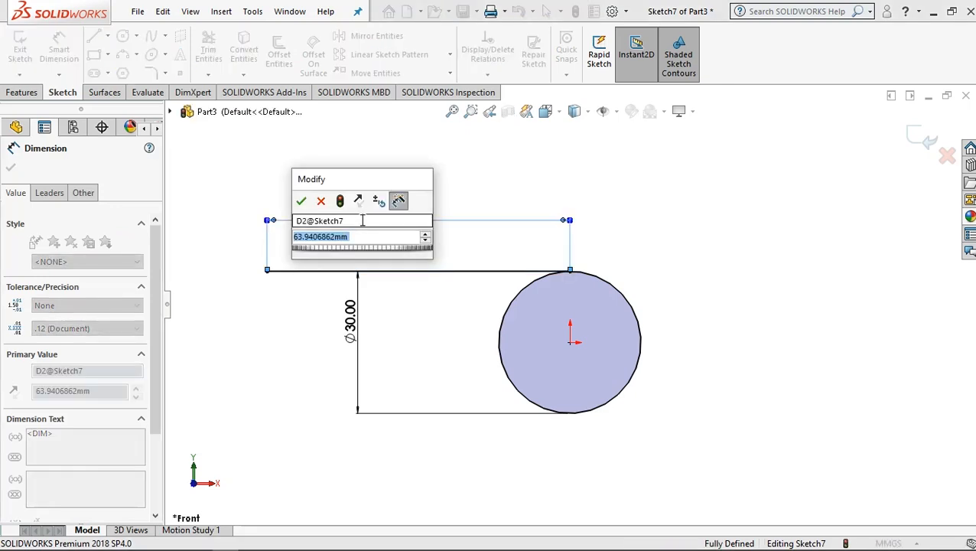
pyautogui.write('56')
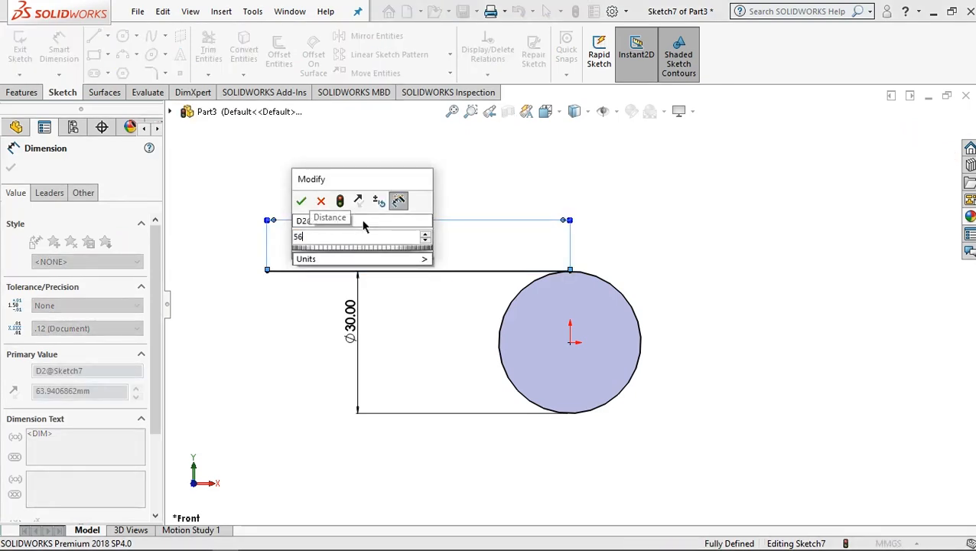
pyautogui.click(302, 201)
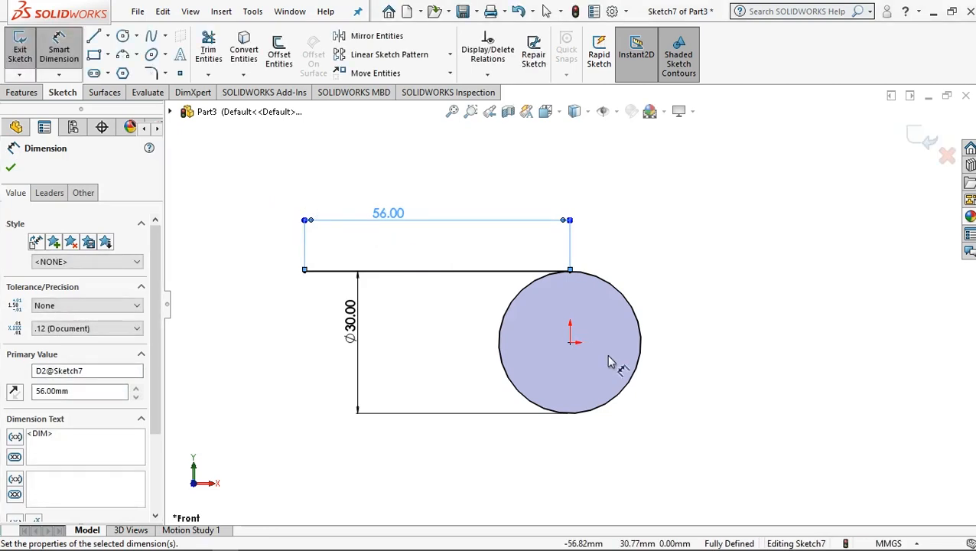
# Step: Sketch a horizontal line about 42 mm long running left from the circle's bottom quadrant point
pyautogui.scroll(2, 596, 341)
pyautogui.scroll(1, 600, 344)
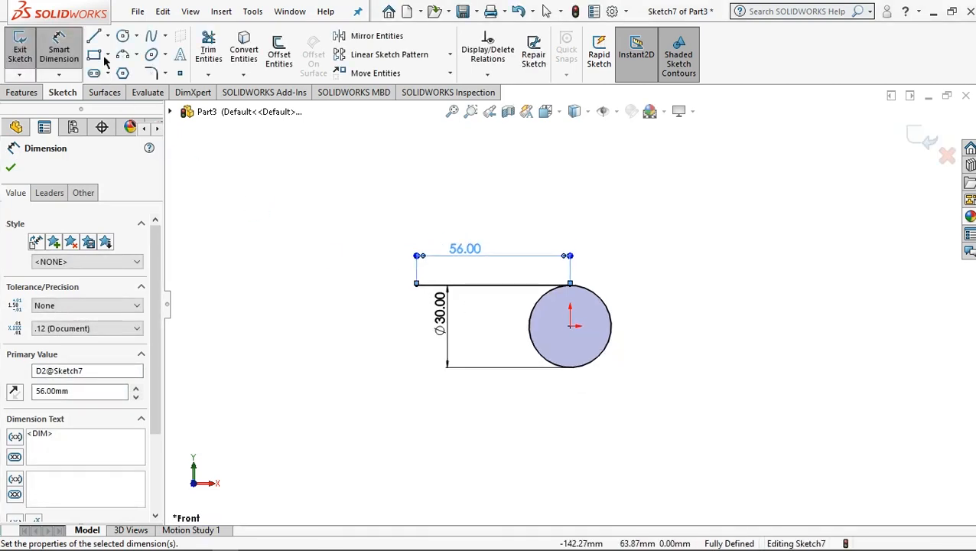
pyautogui.scroll(-2, 585, 369)
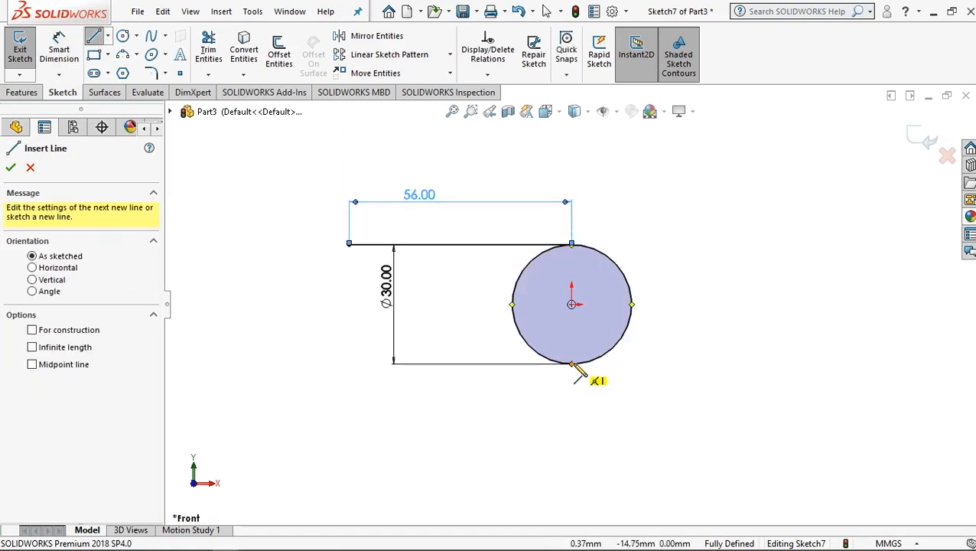
pyautogui.click(572, 364)
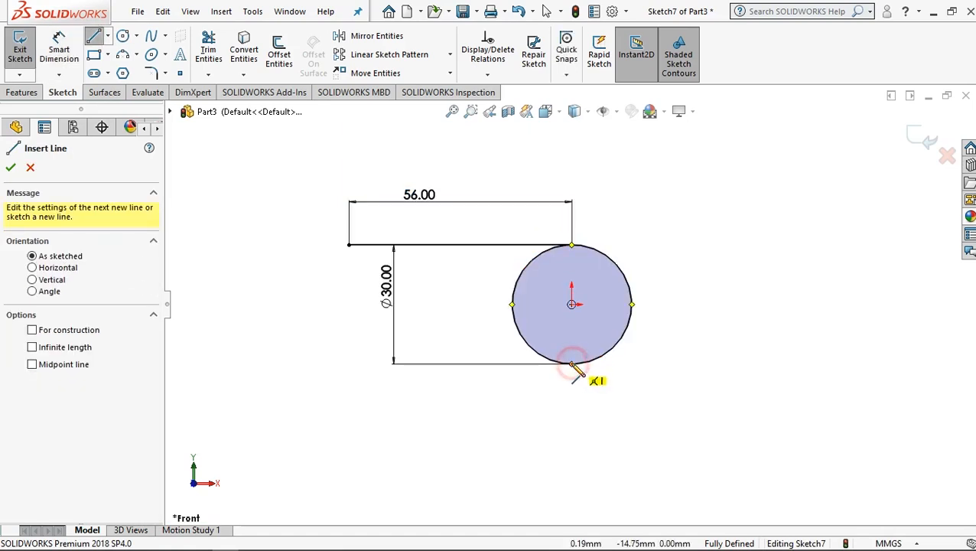
pyautogui.click(402, 362)
pyautogui.click(457, 391)
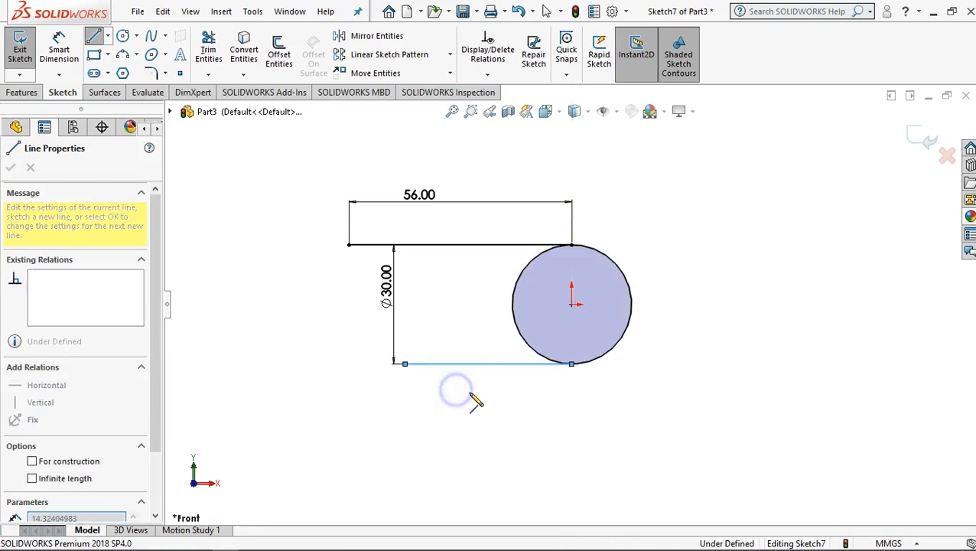
pyautogui.rightClick(503, 396)
pyautogui.click(506, 376)
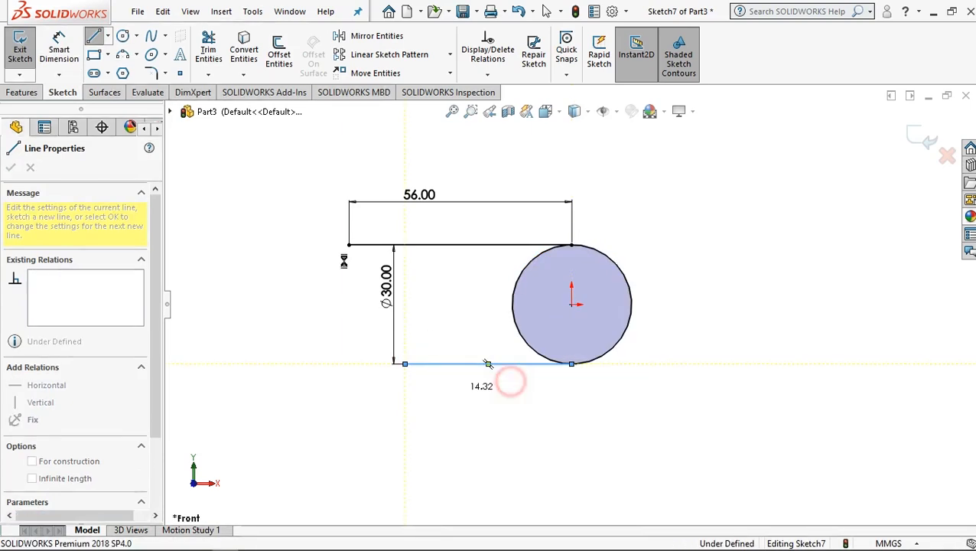
# Step: Dimension the lower horizontal line and set its length to 35 mm
pyautogui.click(64, 46)
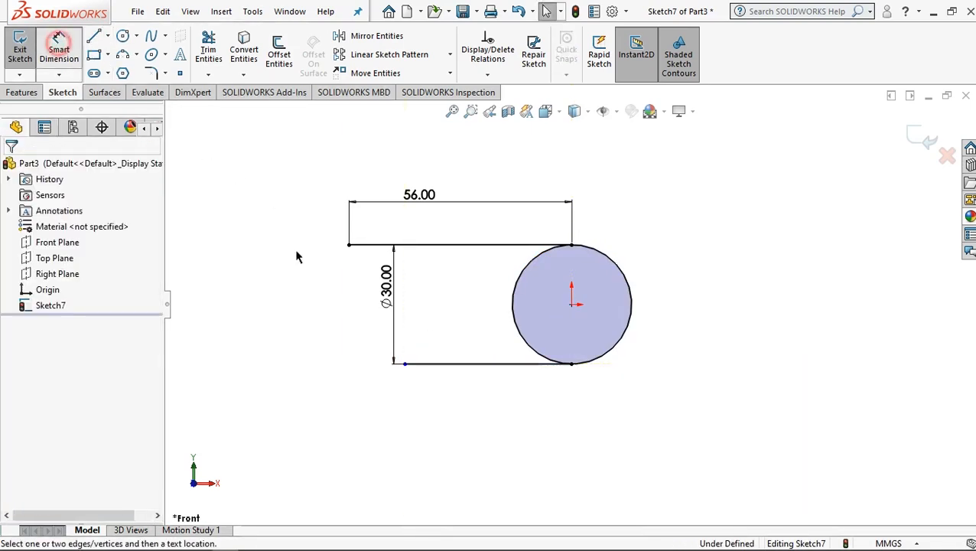
pyautogui.click(498, 407)
pyautogui.click(495, 408)
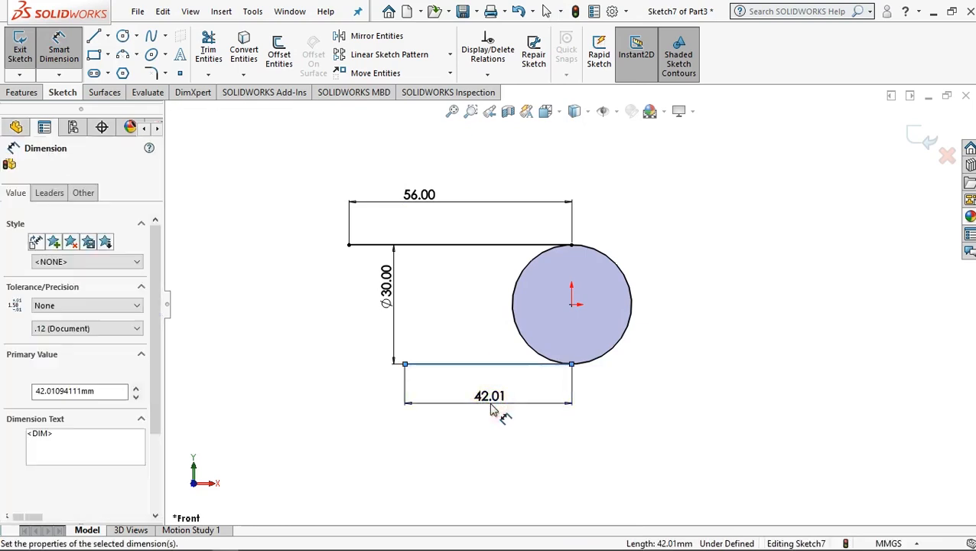
pyautogui.write('35')
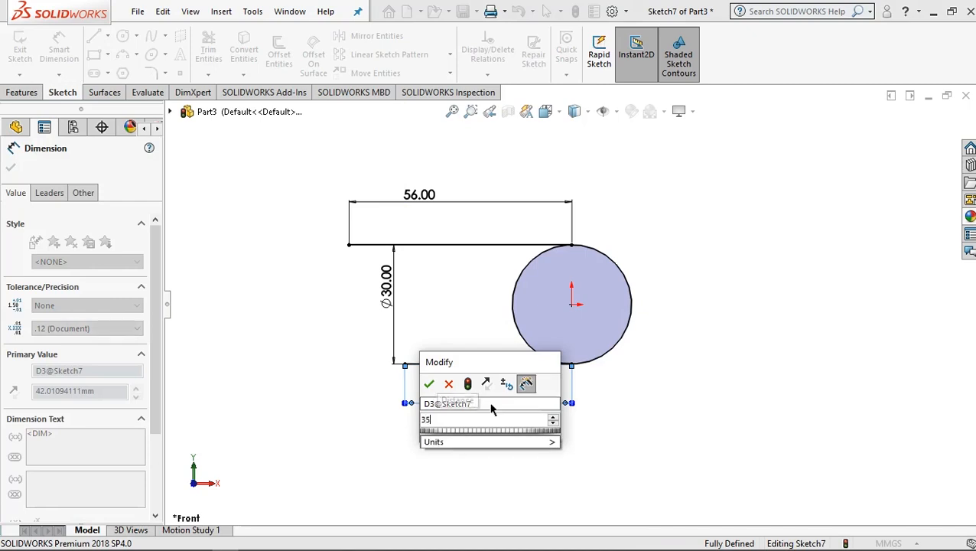
pyautogui.click(428, 384)
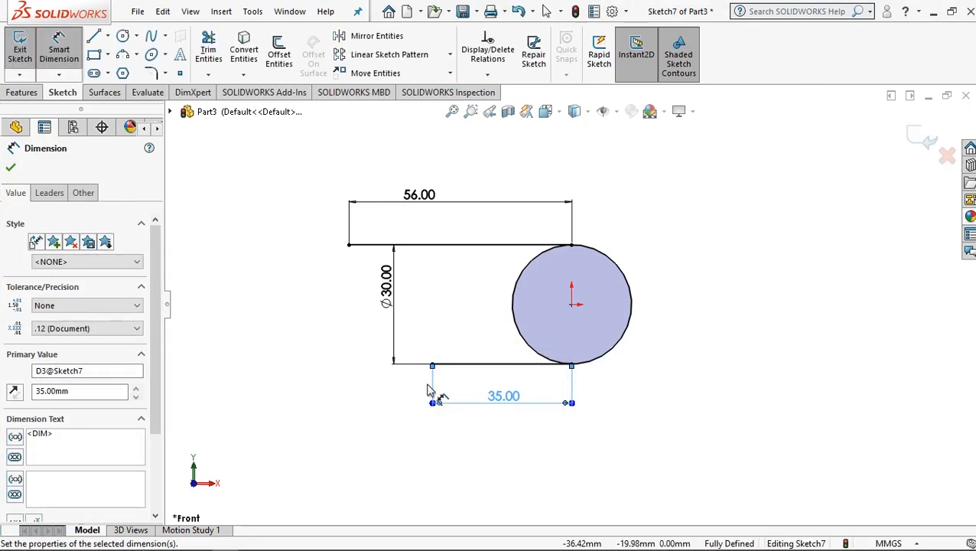
pyautogui.click(10, 169)
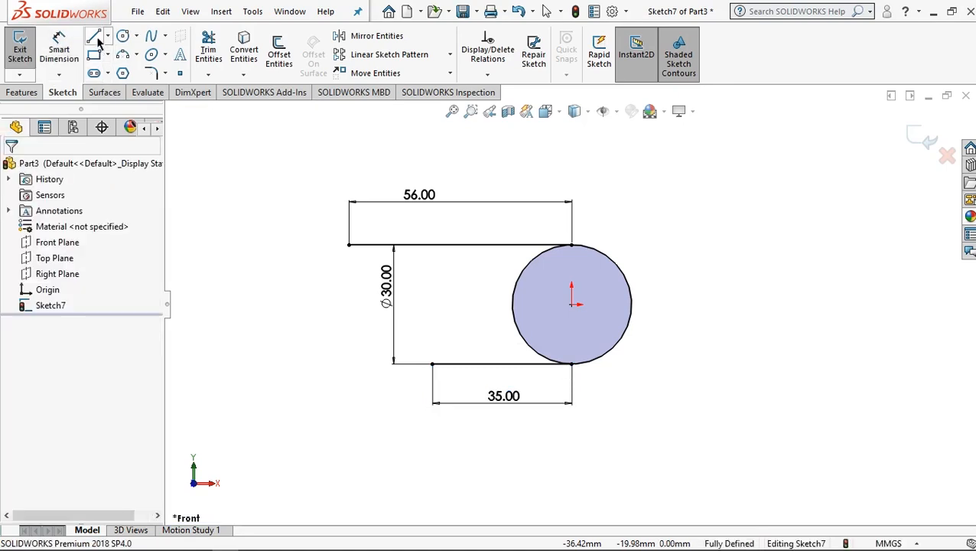
# Step: Sketch a vertical line about 39 mm long downward from the left end of the lower horizontal line
pyautogui.click(95, 38)
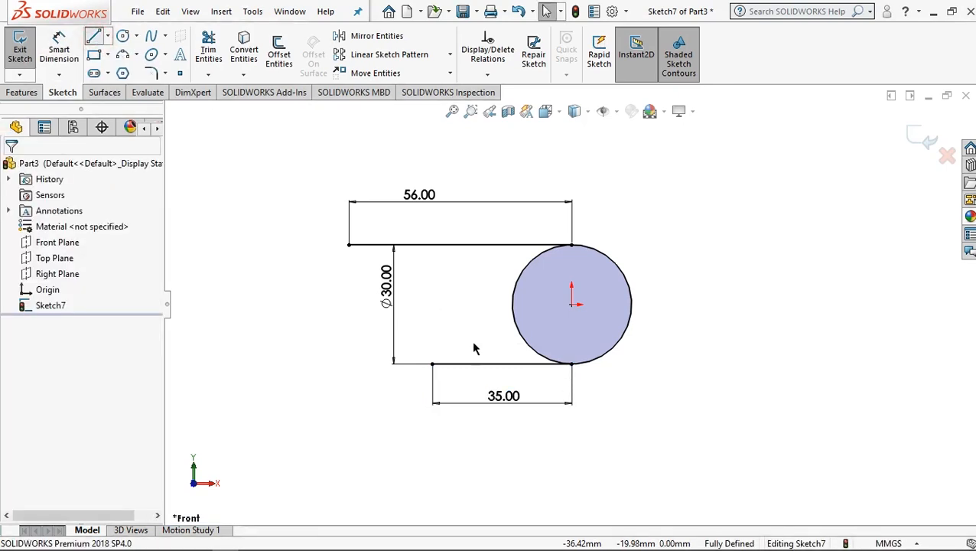
pyautogui.click(432, 365)
pyautogui.scroll(2, 456, 436)
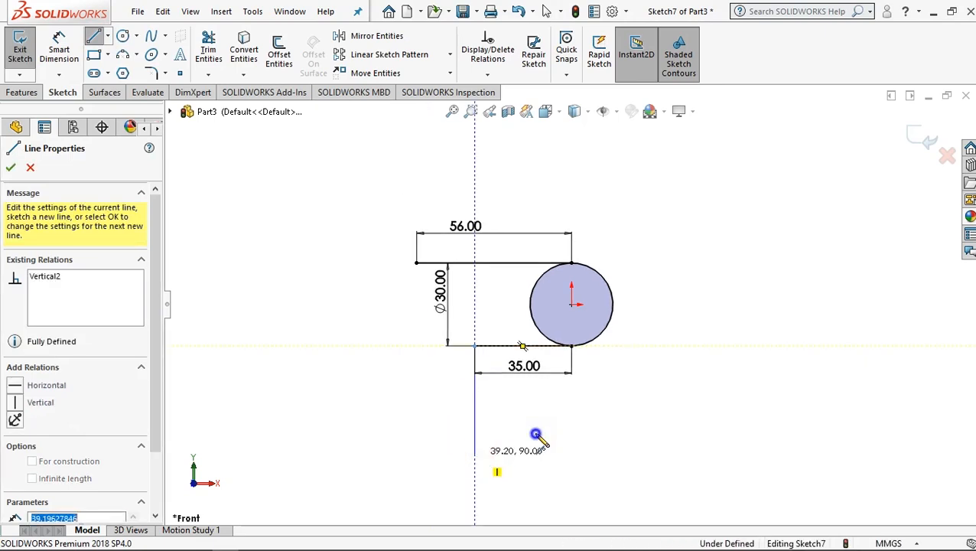
pyautogui.click(474, 454)
pyautogui.rightClick(591, 429)
pyautogui.click(582, 383)
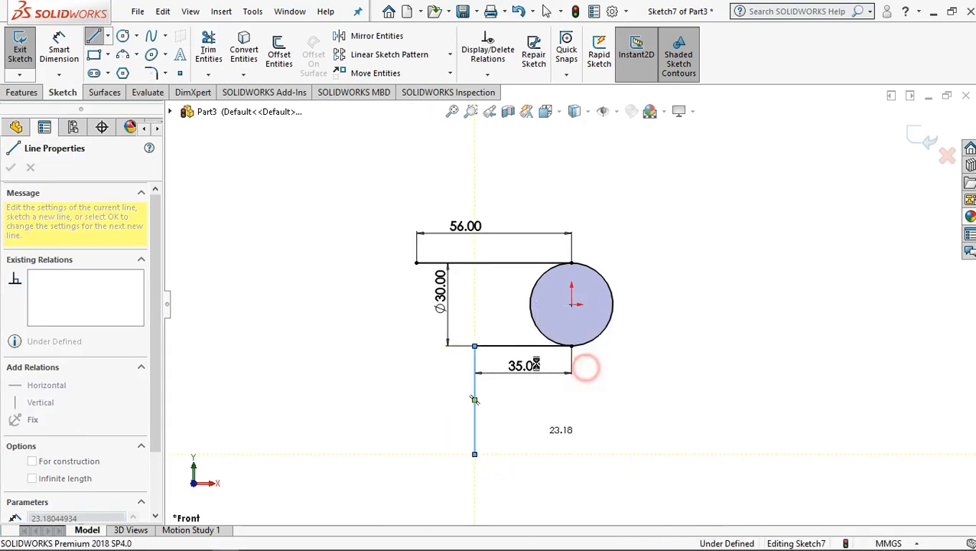
pyautogui.press('Escape')
# Step: Dimension the vertical line and set its length to 58 mm
pyautogui.click(61, 50)
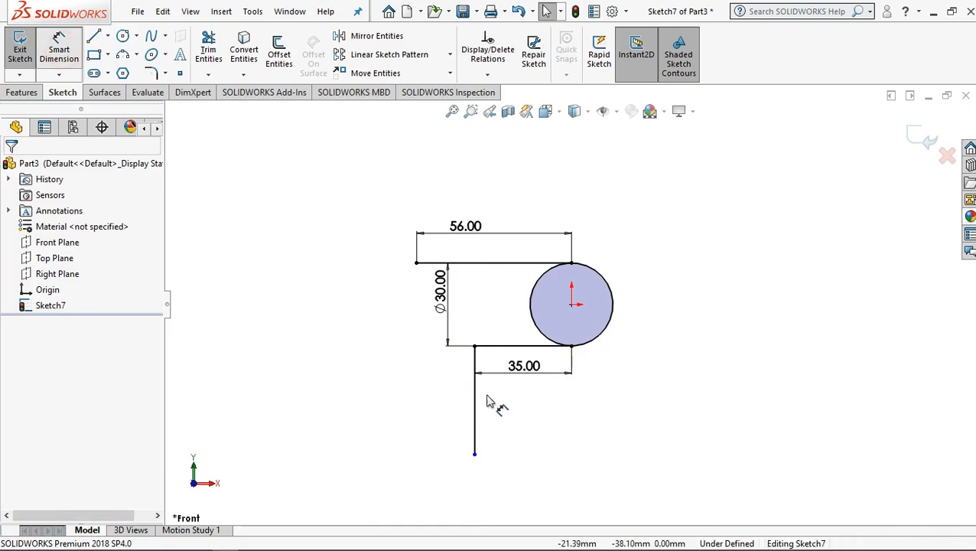
pyautogui.click(430, 399)
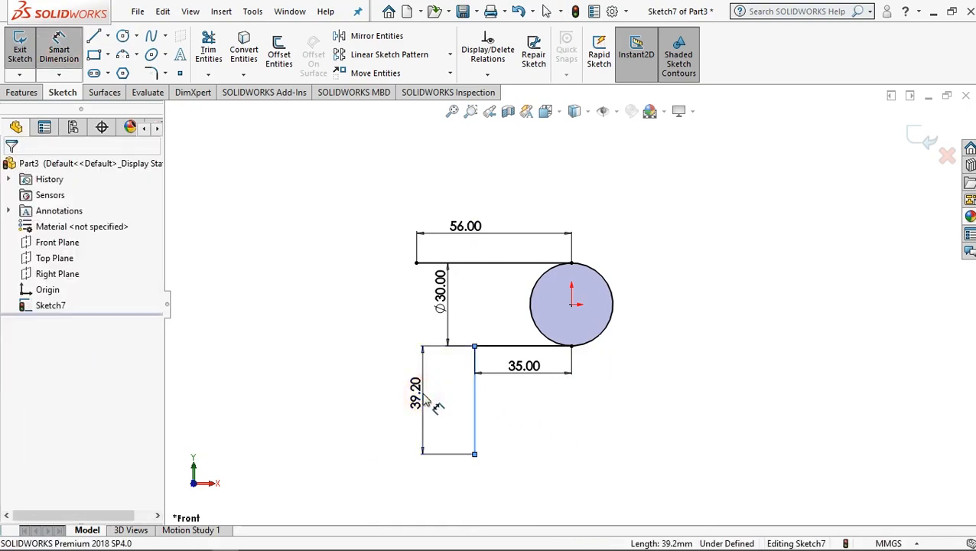
pyautogui.click(426, 399)
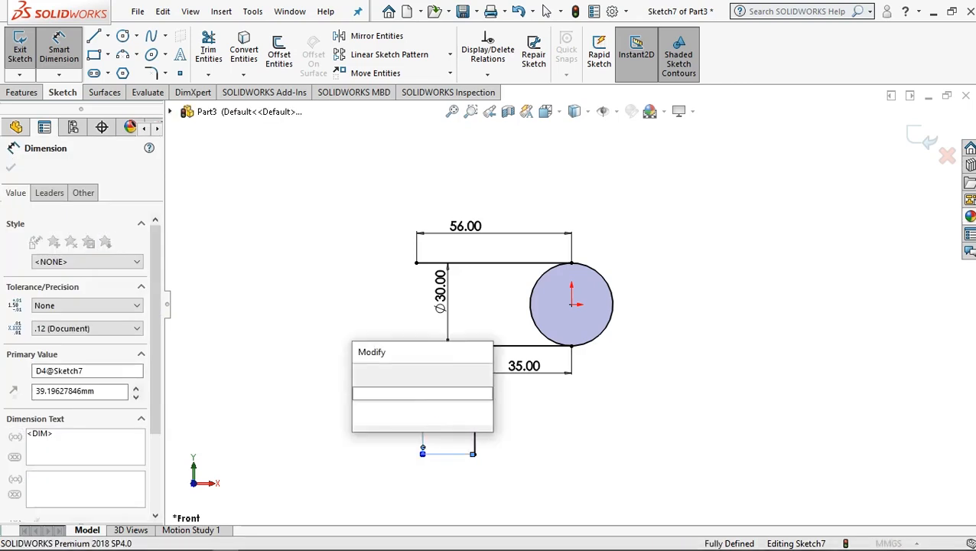
pyautogui.write('58')
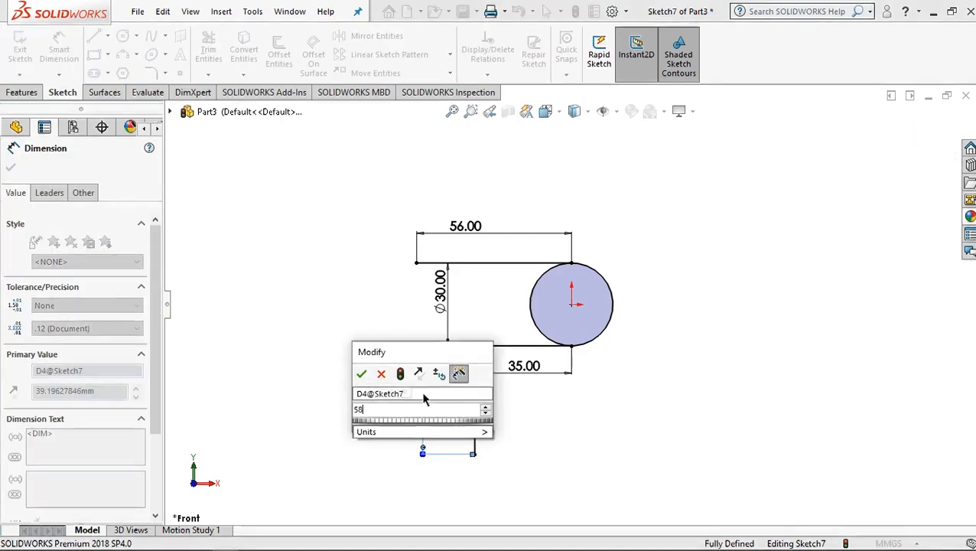
pyautogui.click(361, 374)
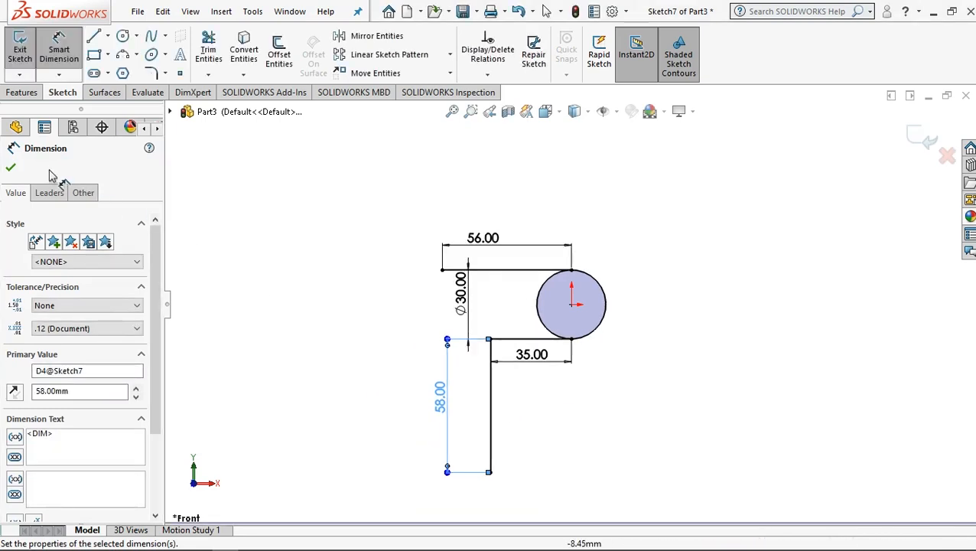
pyautogui.click(10, 168)
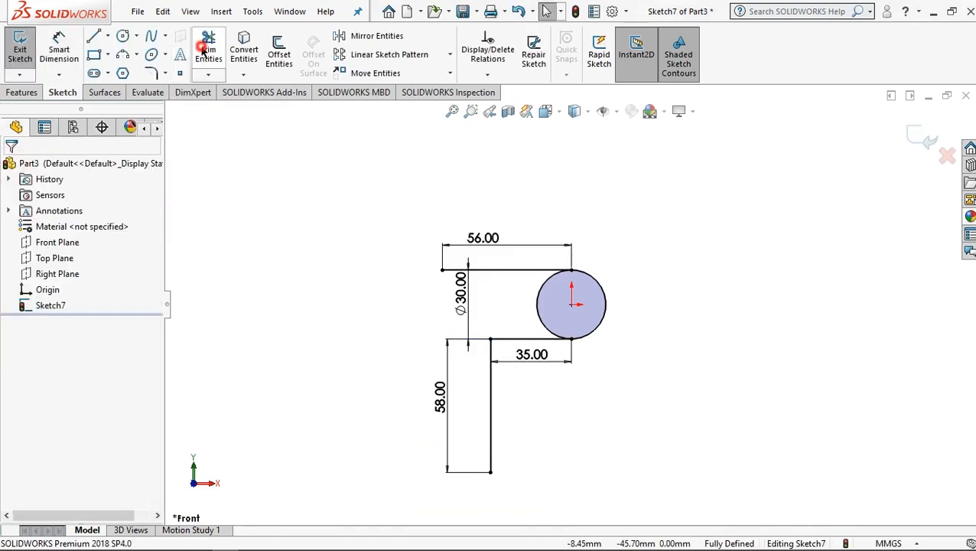
# Step: Trim away the left half of the 30 mm circle between the two horizontal lines
pyautogui.click(206, 49)
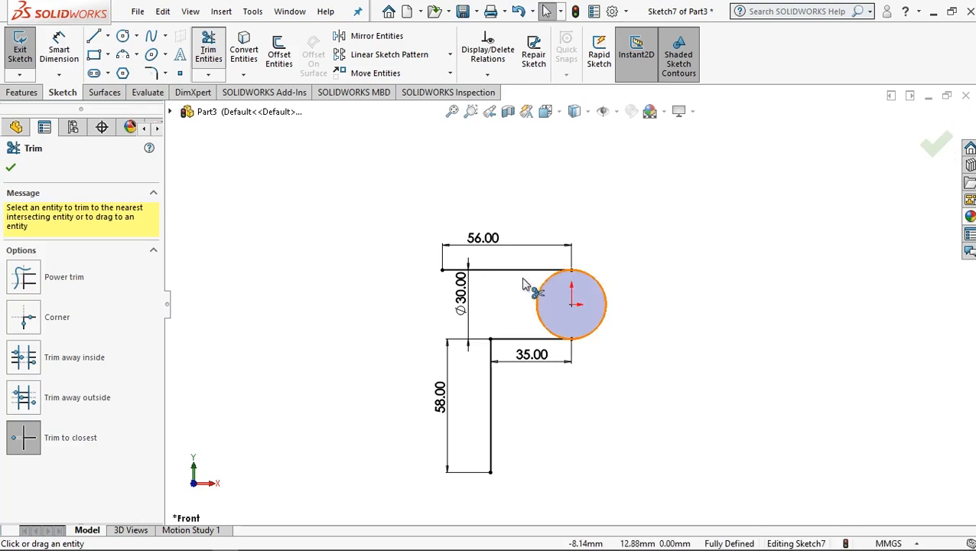
pyautogui.scroll(-1, 524, 298)
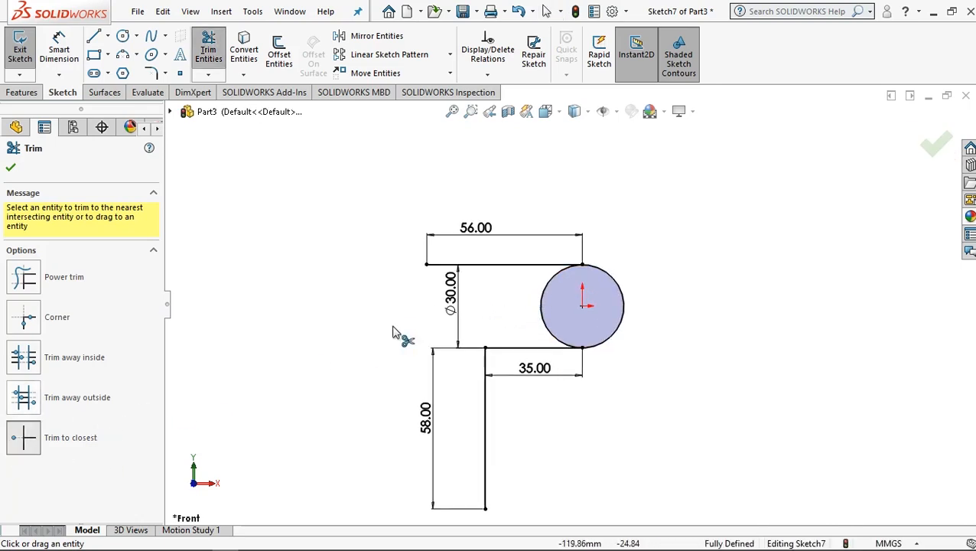
pyautogui.click(549, 306)
pyautogui.scroll(1, 543, 300)
pyautogui.scroll(1, 544, 300)
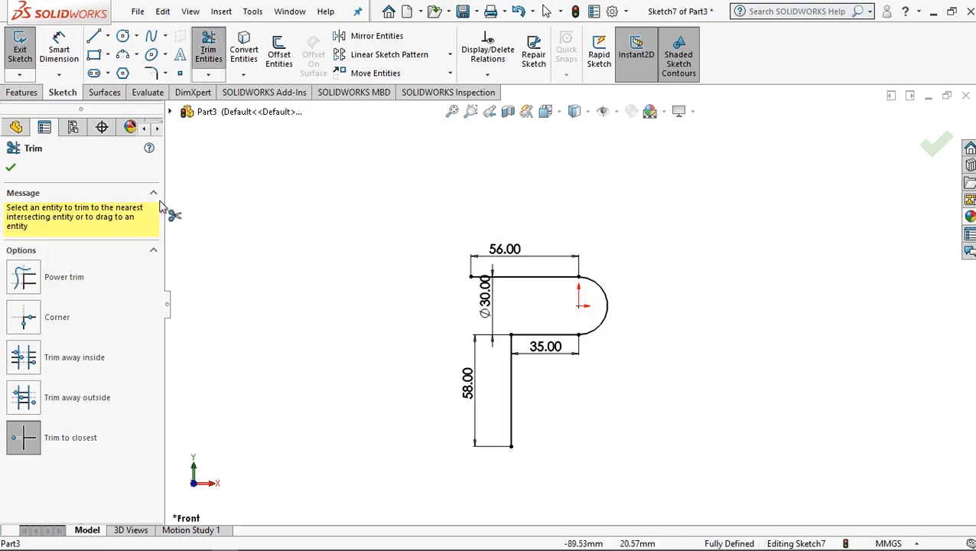
pyautogui.click(11, 169)
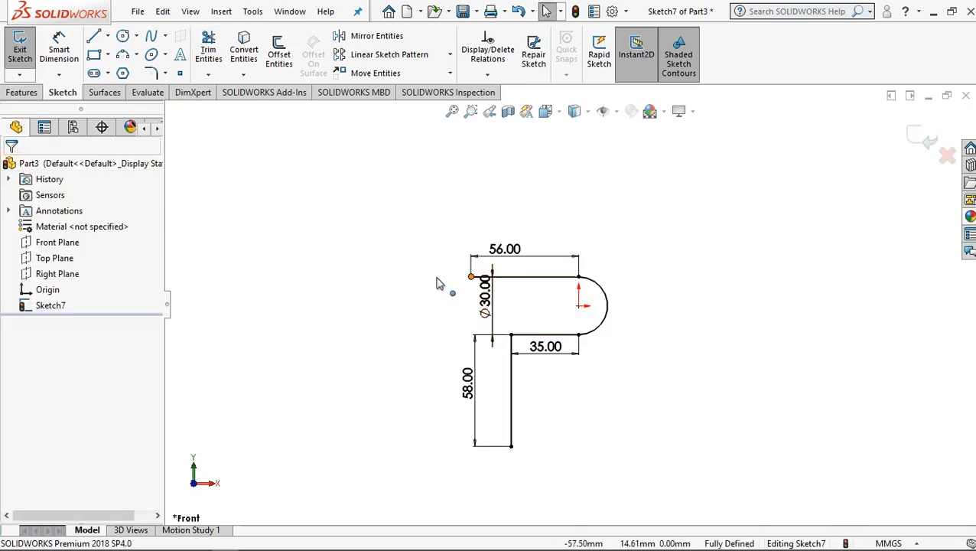
# Step: Offset the whole connected profile chain 10 mm outward, with dimensions added
pyautogui.click(278, 55)
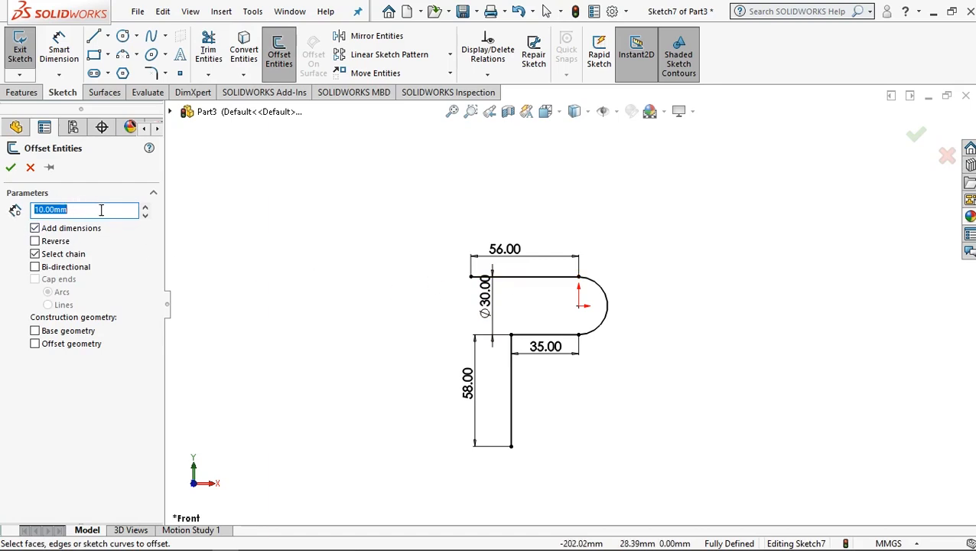
pyautogui.click(539, 278)
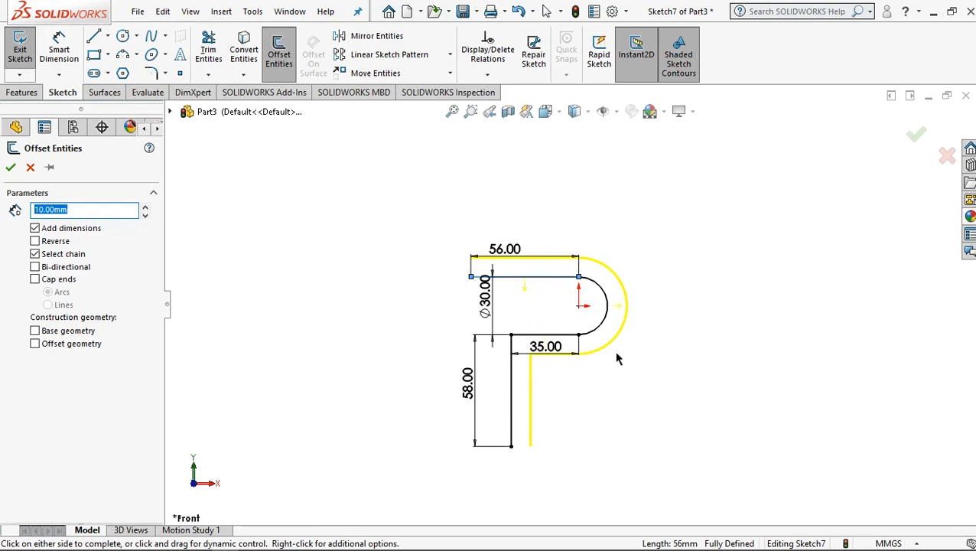
pyautogui.click(11, 167)
# Step: Close the open left end of the upper arm with a vertical line joining the original and offset endpoints
pyautogui.click(93, 36)
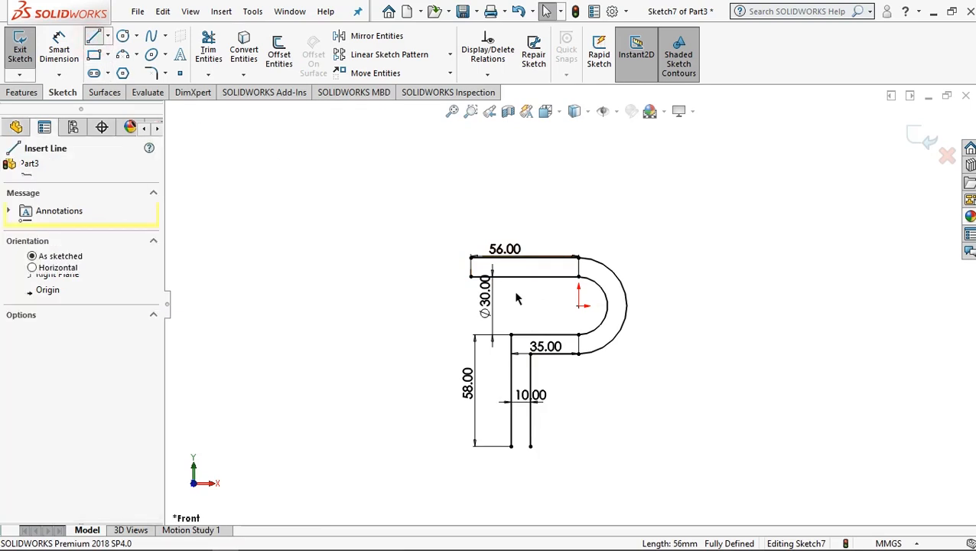
pyautogui.scroll(-5, 474, 258)
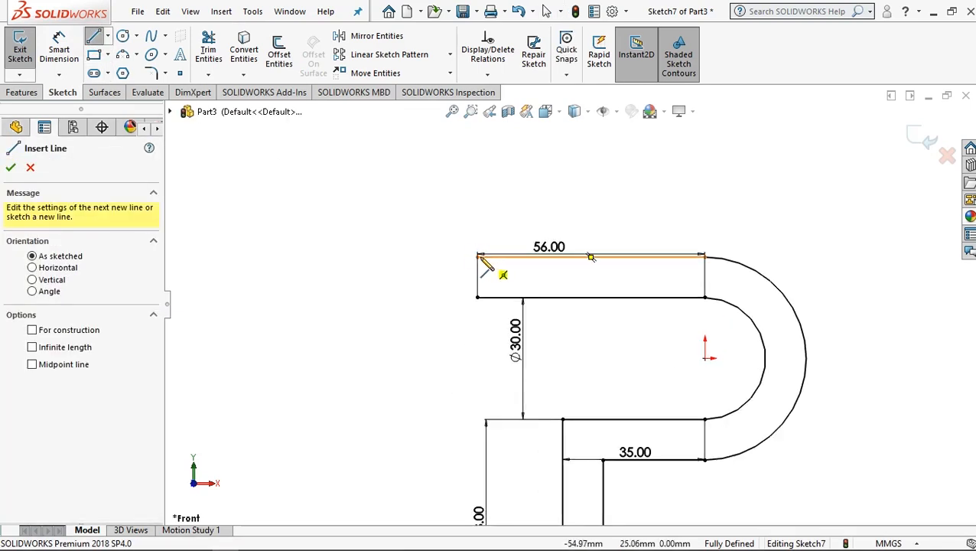
pyautogui.click(477, 256)
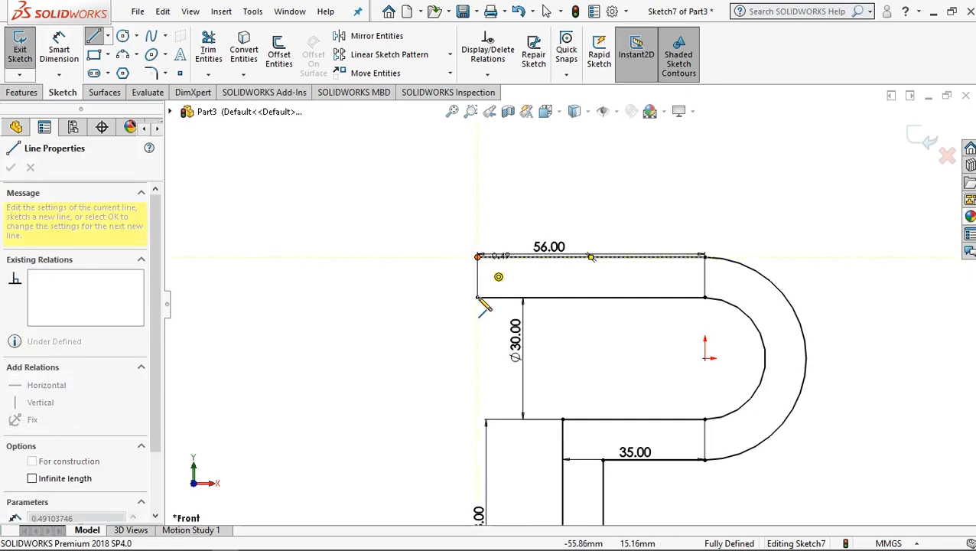
pyautogui.click(477, 298)
pyautogui.scroll(8, 483, 305)
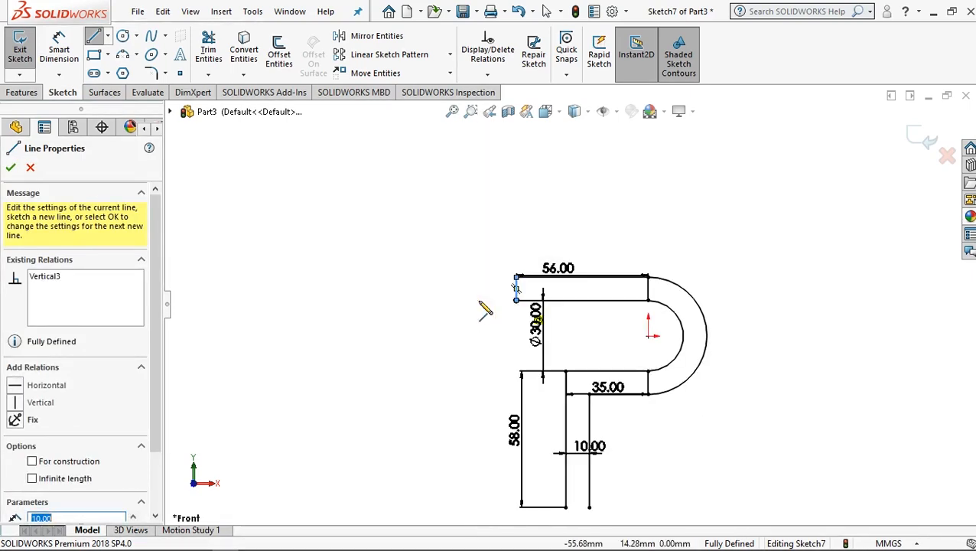
# Step: Close the lower end of the vertical leg with a horizontal line joining the original and offset endpoints
pyautogui.scroll(-8, 584, 403)
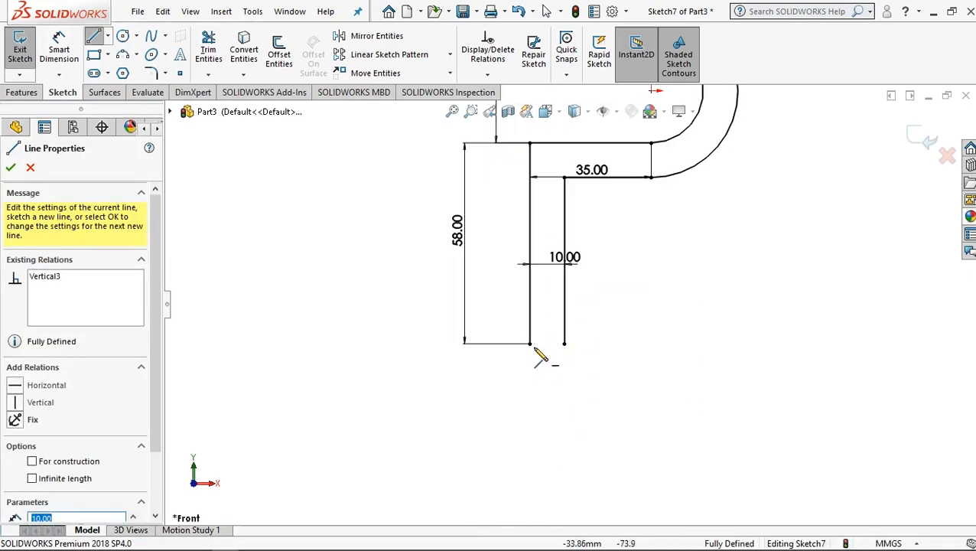
pyautogui.click(564, 343)
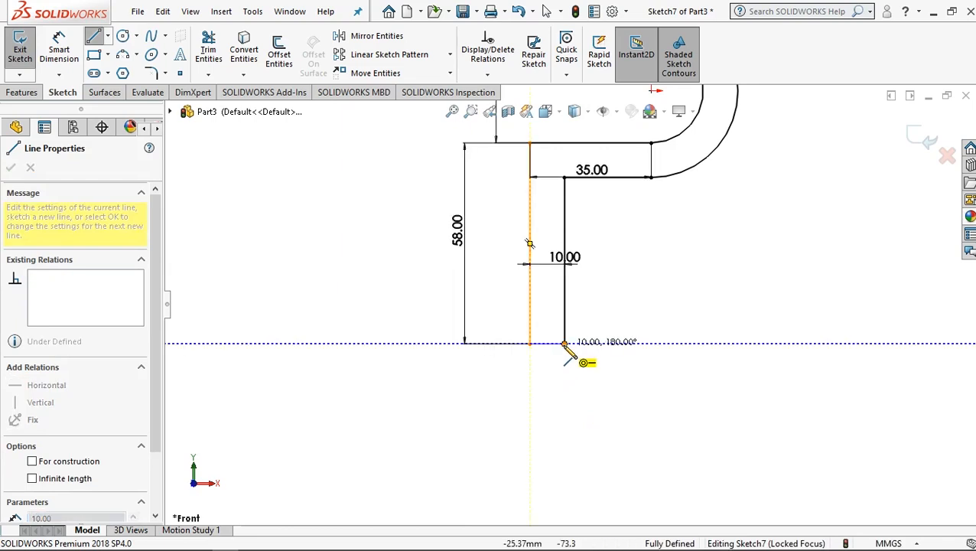
pyautogui.click(564, 343)
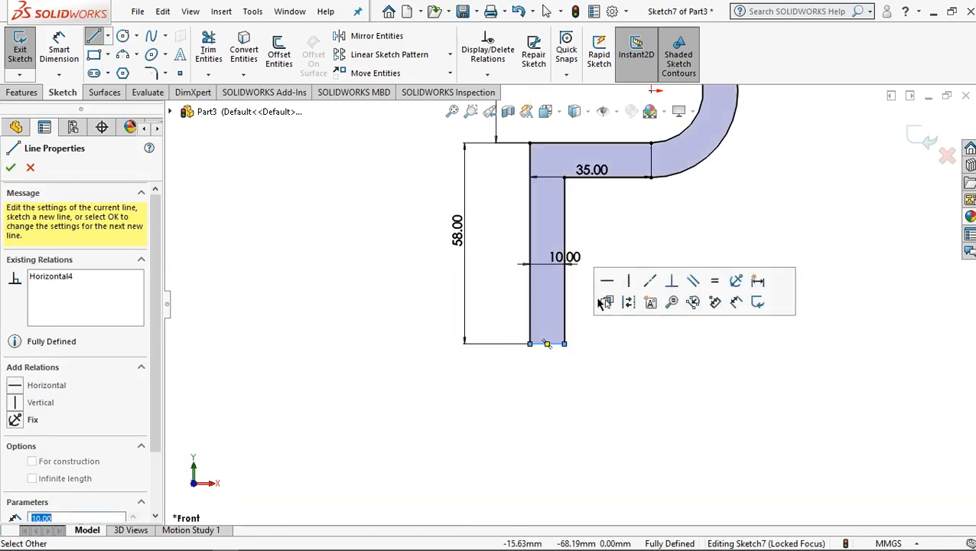
pyautogui.click(12, 168)
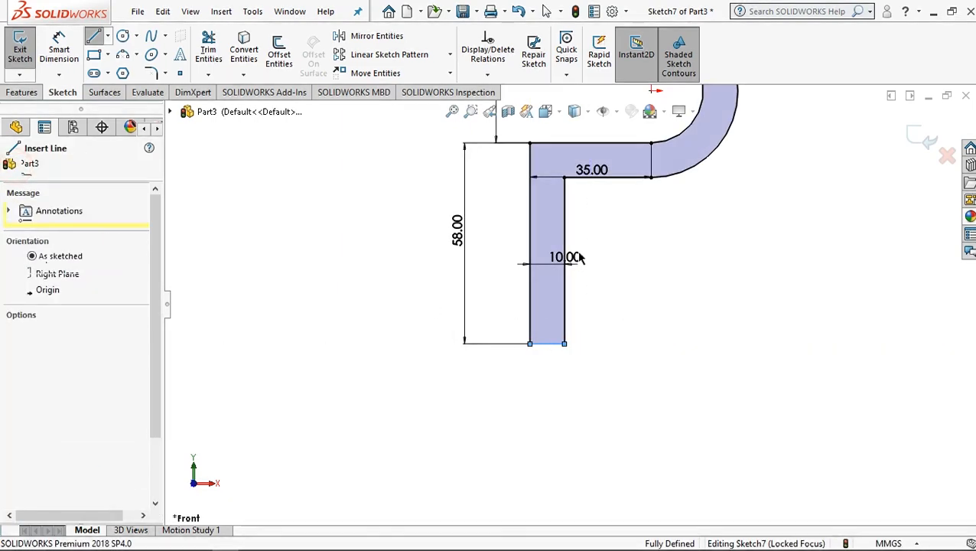
pyautogui.scroll(5, 523, 260)
pyautogui.scroll(-3, 637, 220)
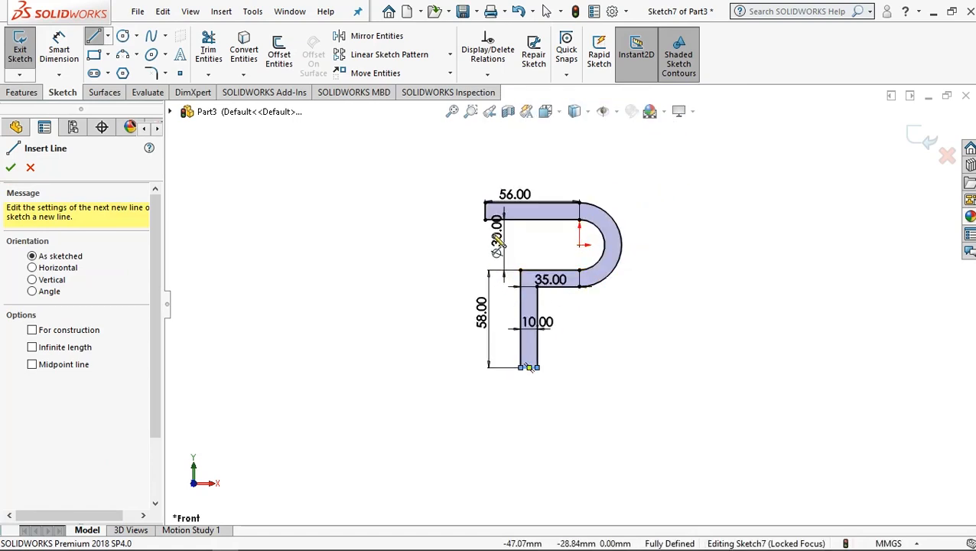
pyautogui.click(11, 169)
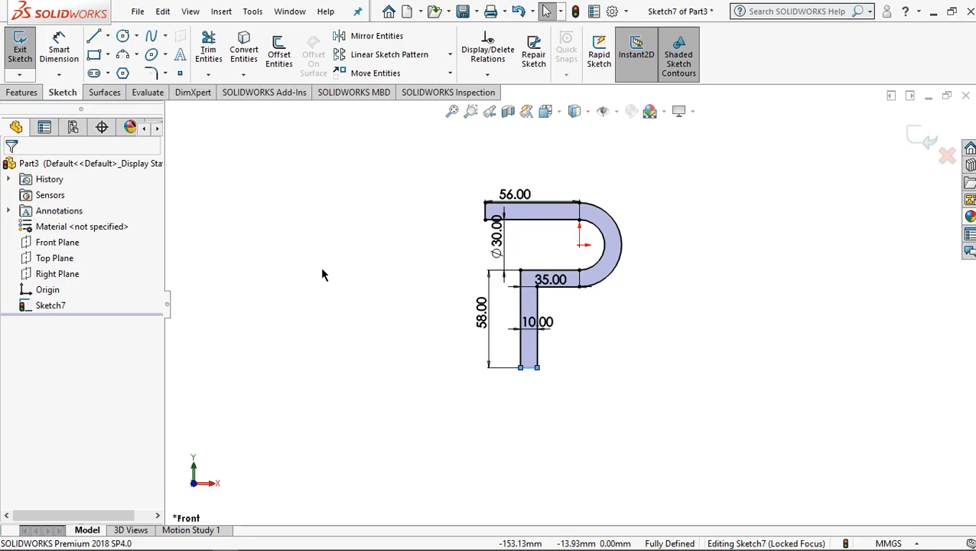
# Step: Extrude the closed profile as a boss with the Mid Plane end condition and a depth of 64 mm
pyautogui.click(23, 93)
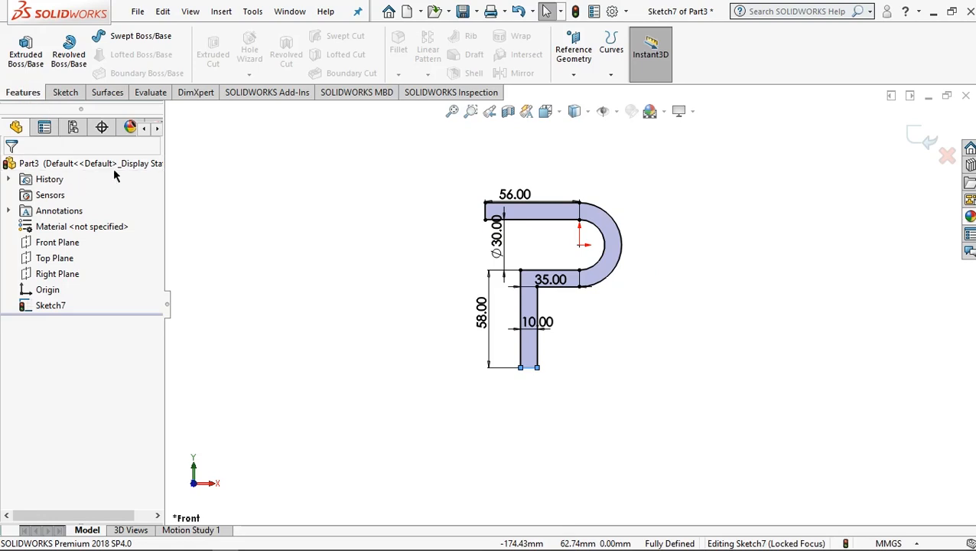
pyautogui.click(24, 59)
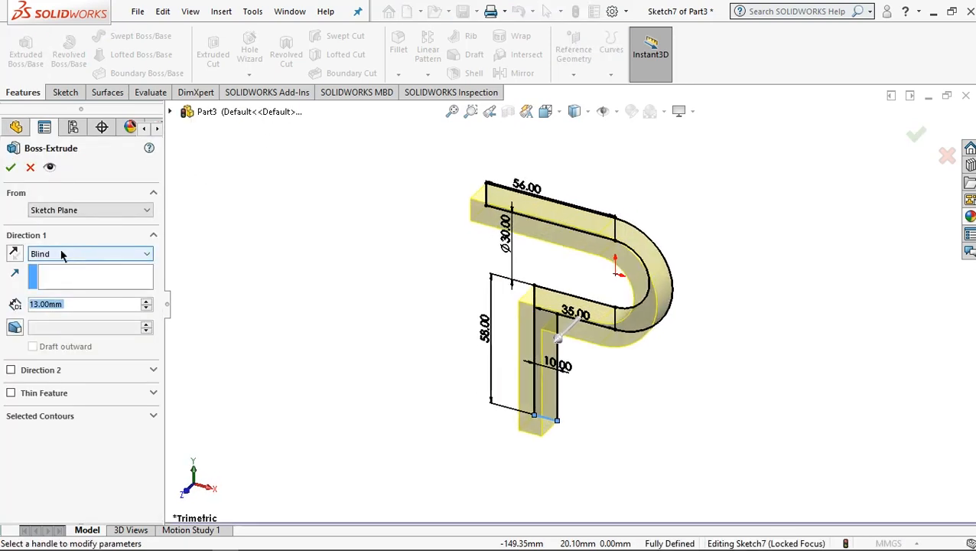
pyautogui.click(65, 253)
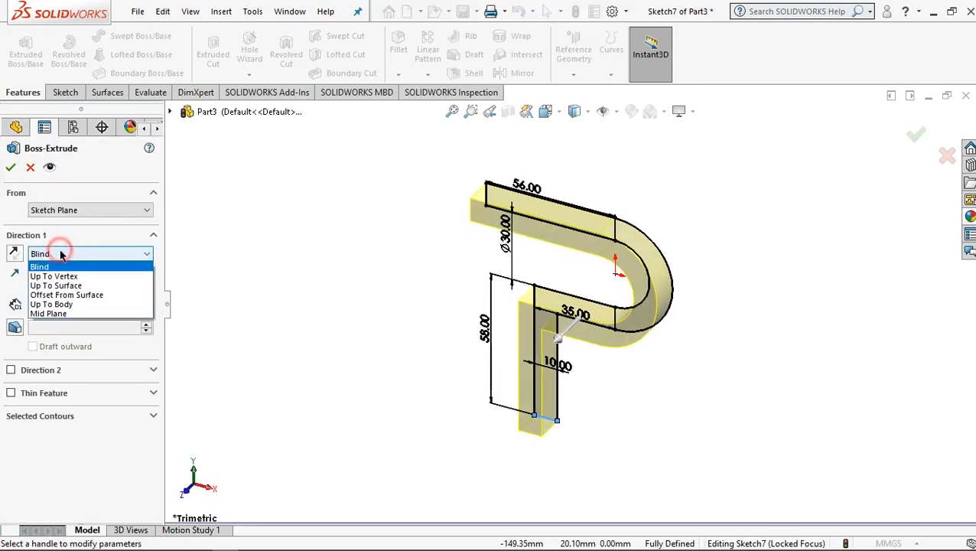
pyautogui.click(51, 313)
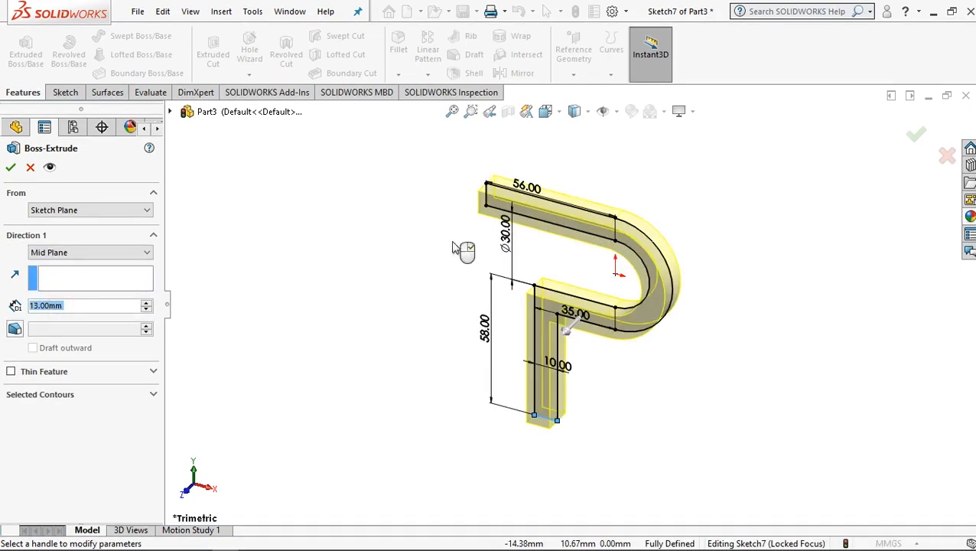
pyautogui.click(76, 308)
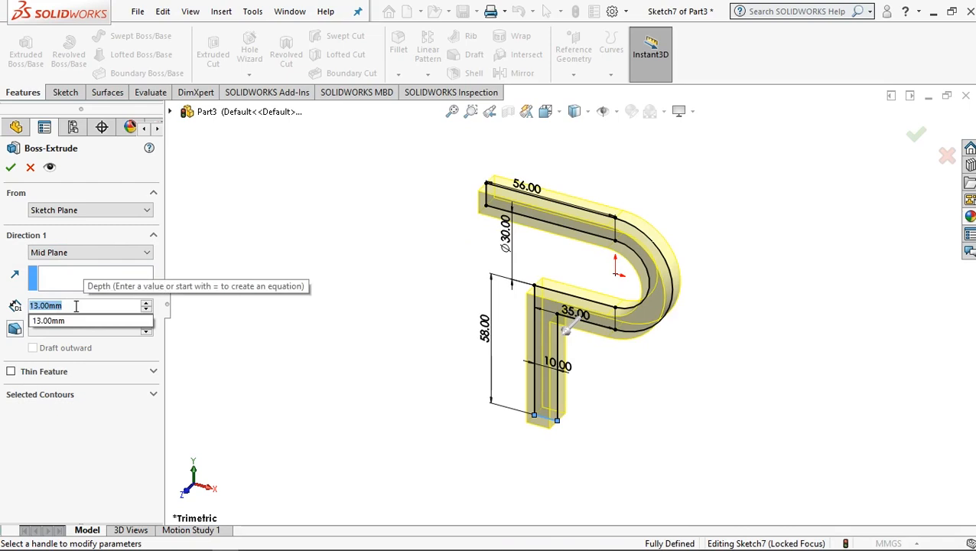
pyautogui.write('64')
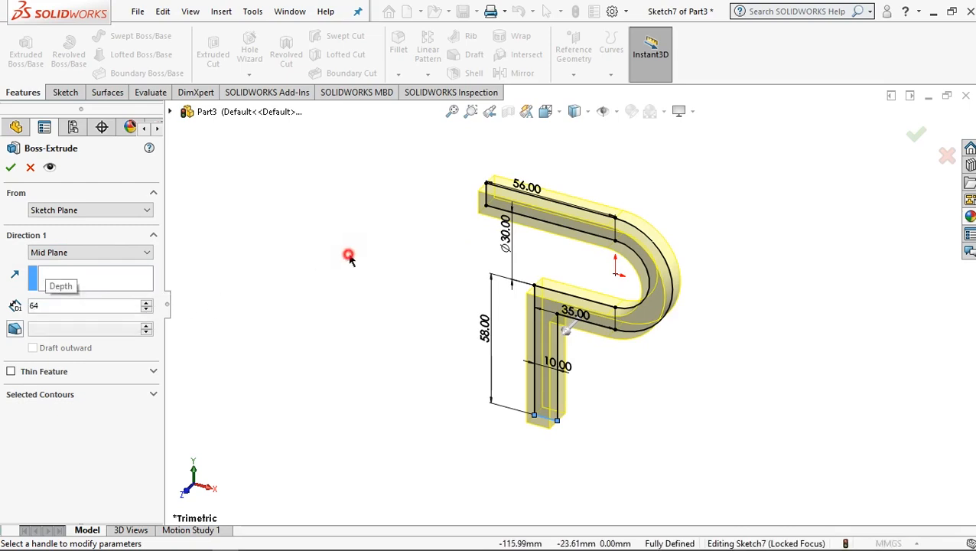
pyautogui.click(349, 257)
pyautogui.scroll(4, 548, 300)
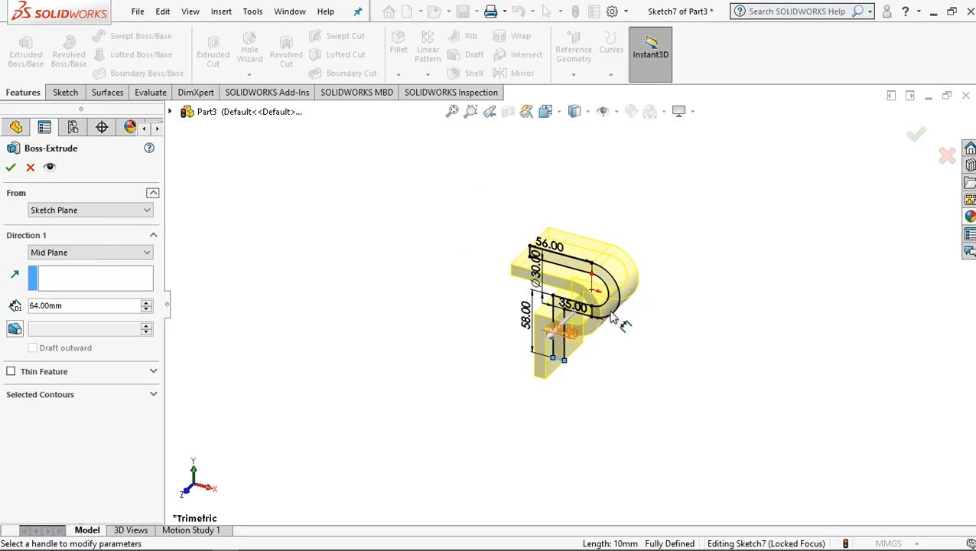
pyautogui.scroll(-4, 612, 320)
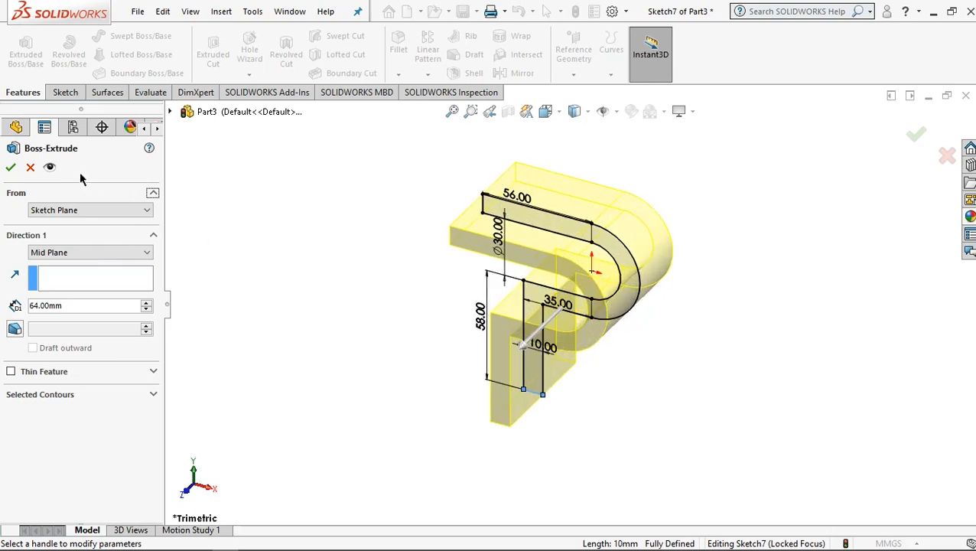
pyautogui.click(11, 168)
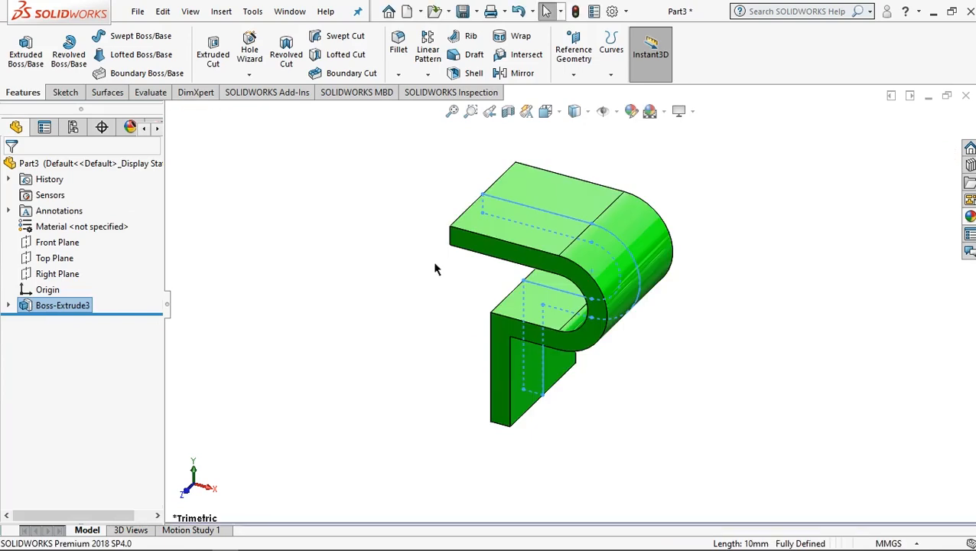
pyautogui.click(356, 306)
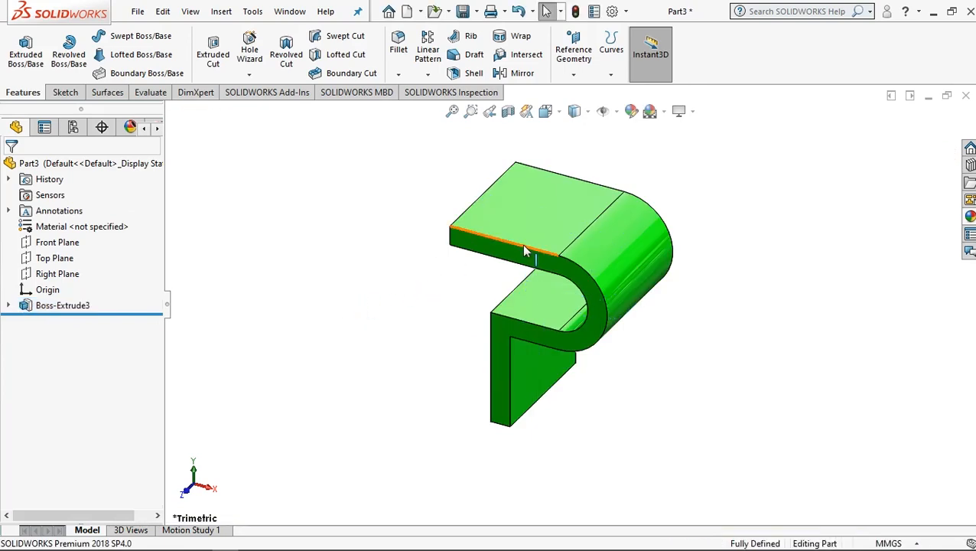
# Step: Start a line sketch on the upper arm's end face, viewed square-on from the reverse side
pyautogui.moveTo(462, 225); pyautogui.dragTo(591, 260, button='middle')
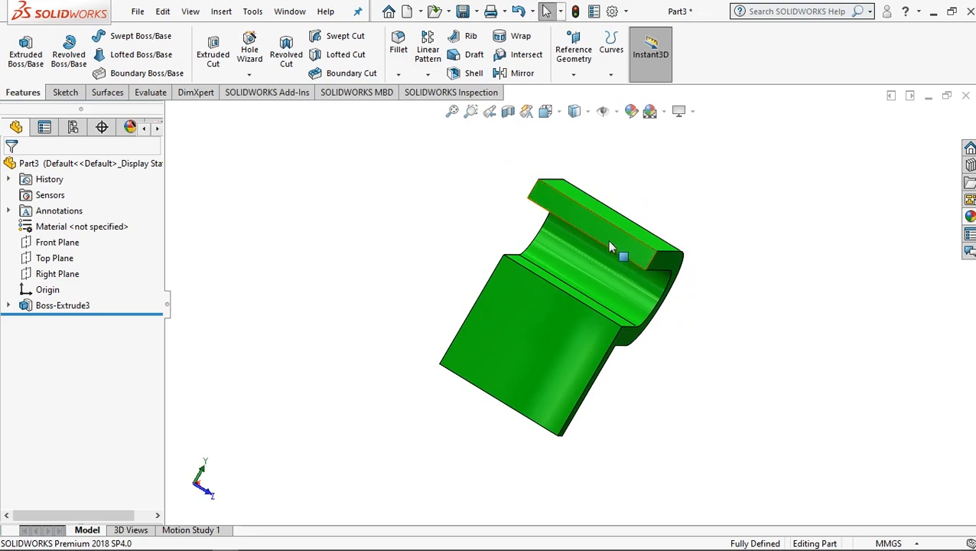
pyautogui.click(610, 241)
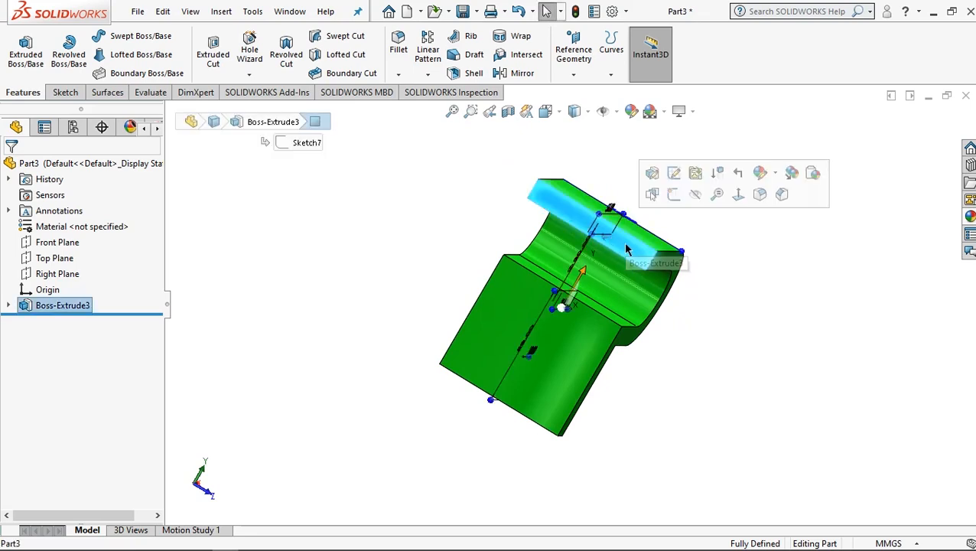
pyautogui.rightClick(625, 249)
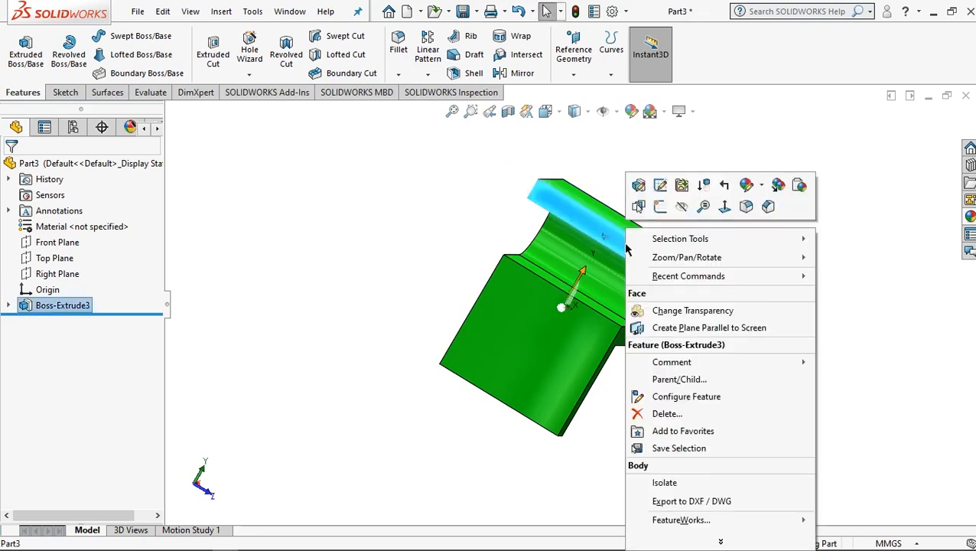
pyautogui.click(702, 207)
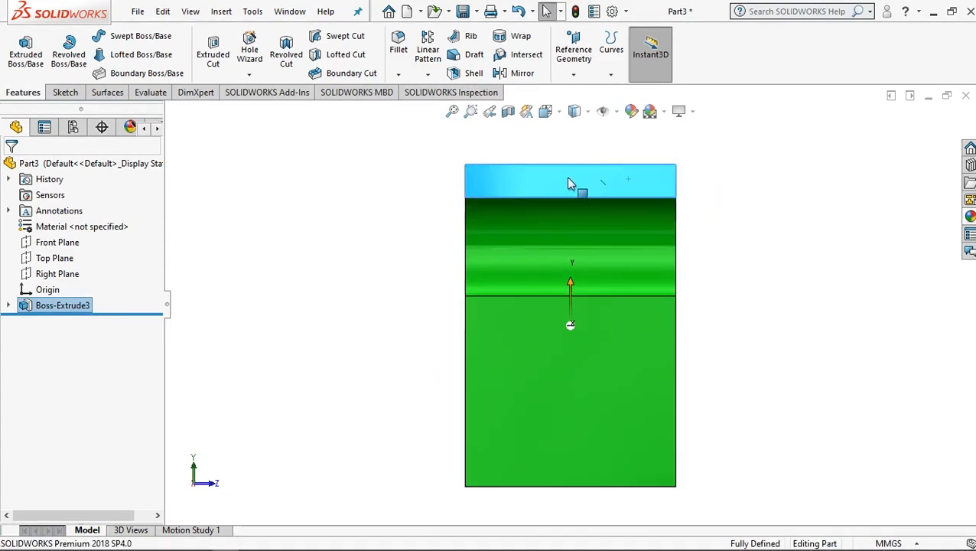
pyautogui.rightClick(565, 185)
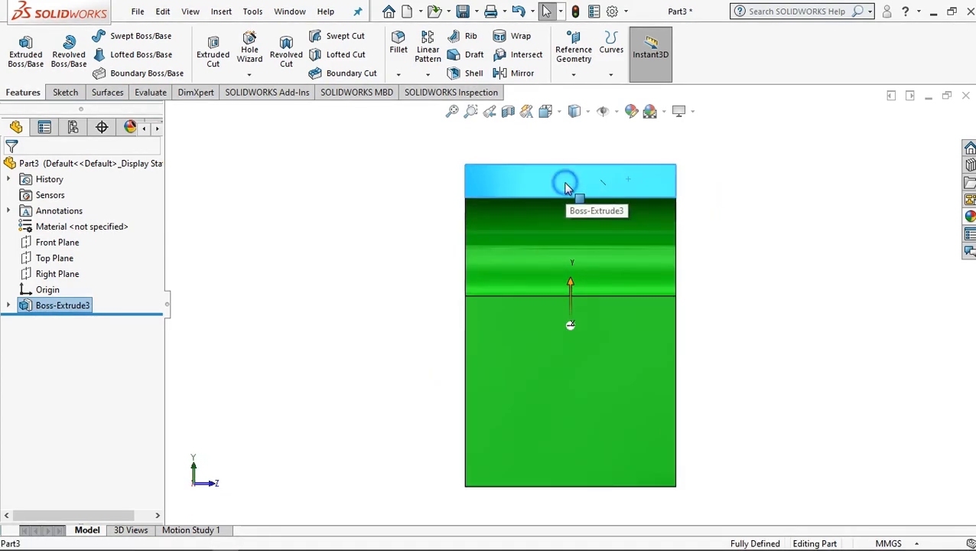
pyautogui.click(666, 160)
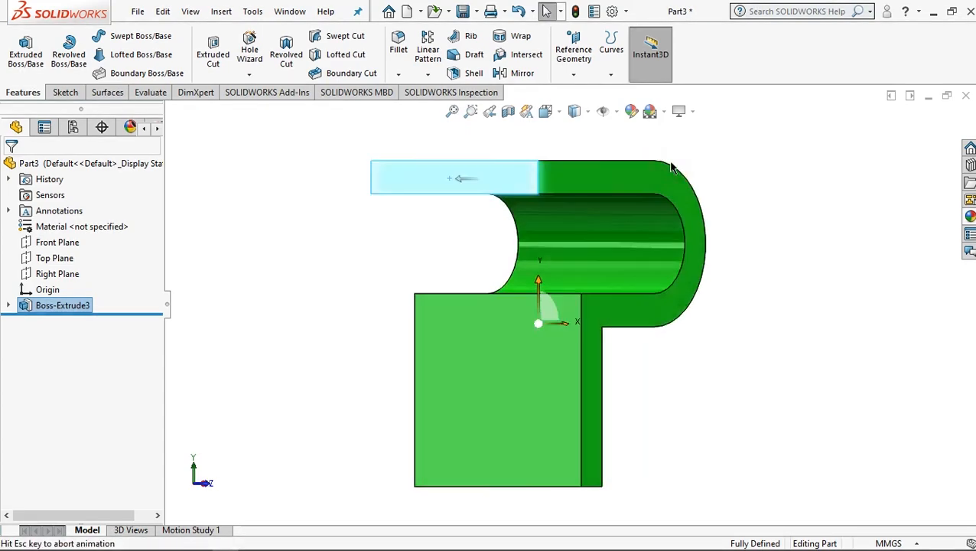
pyautogui.scroll(-3, 543, 200)
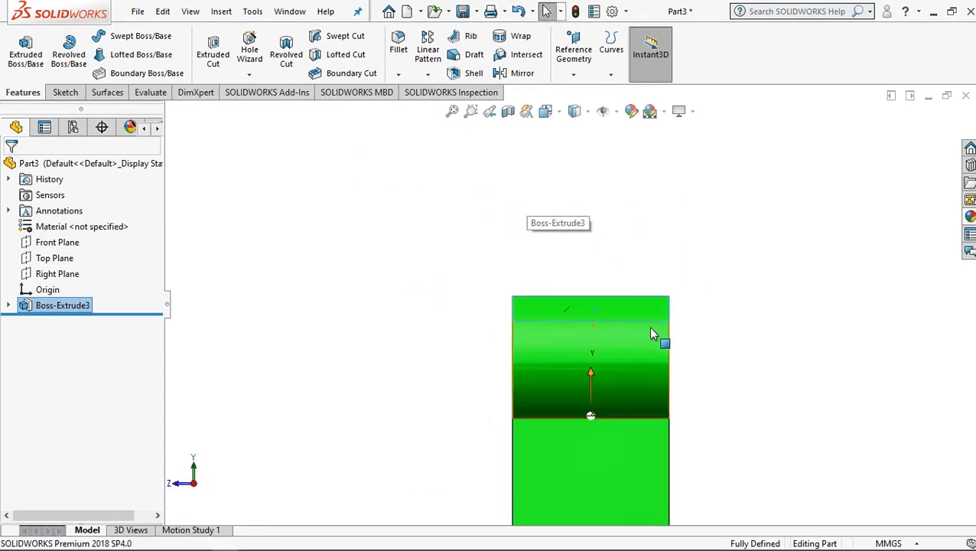
pyautogui.scroll(-1, 650, 328)
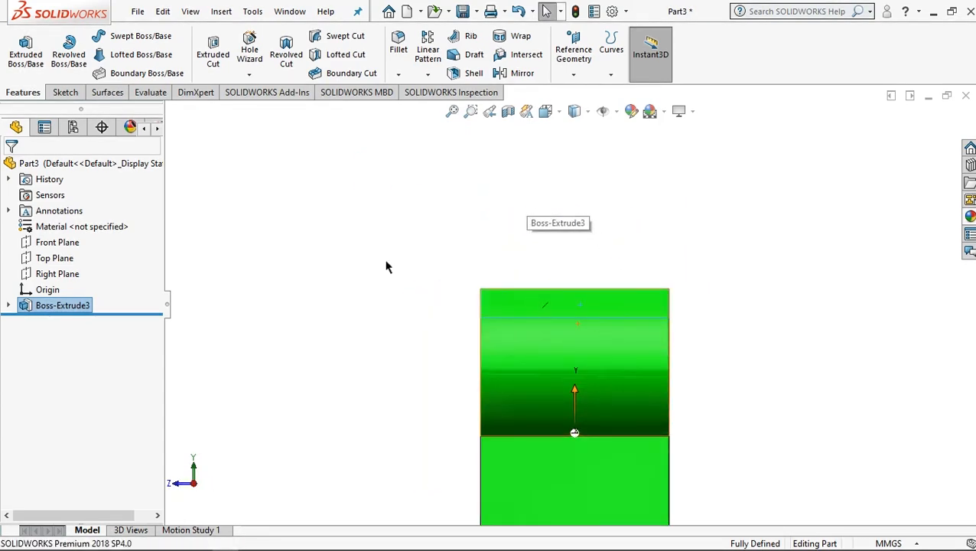
pyautogui.click(66, 92)
pyautogui.click(94, 38)
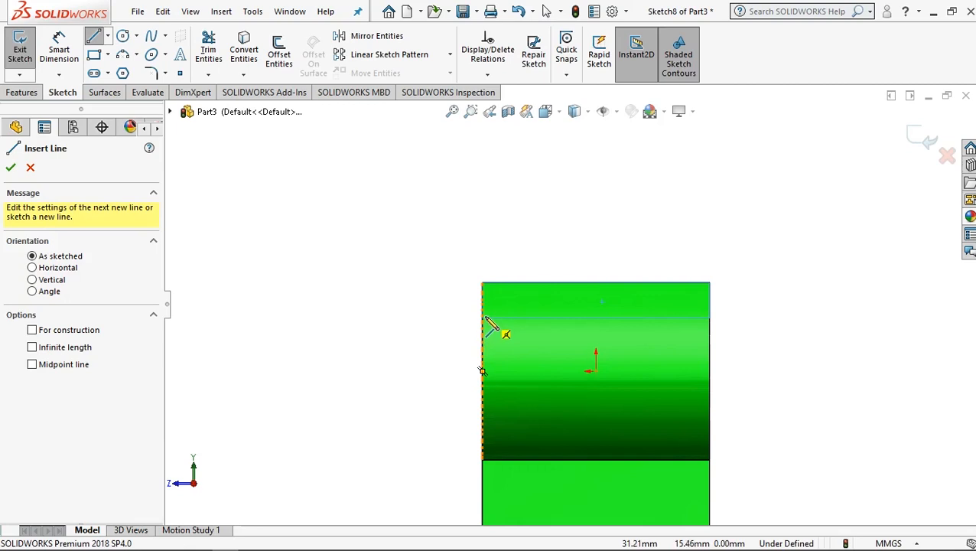
# Step: Draw a vertical line about 5.87 mm long up the left edge from the end face's lower-left corner
pyautogui.scroll(-3, 484, 321)
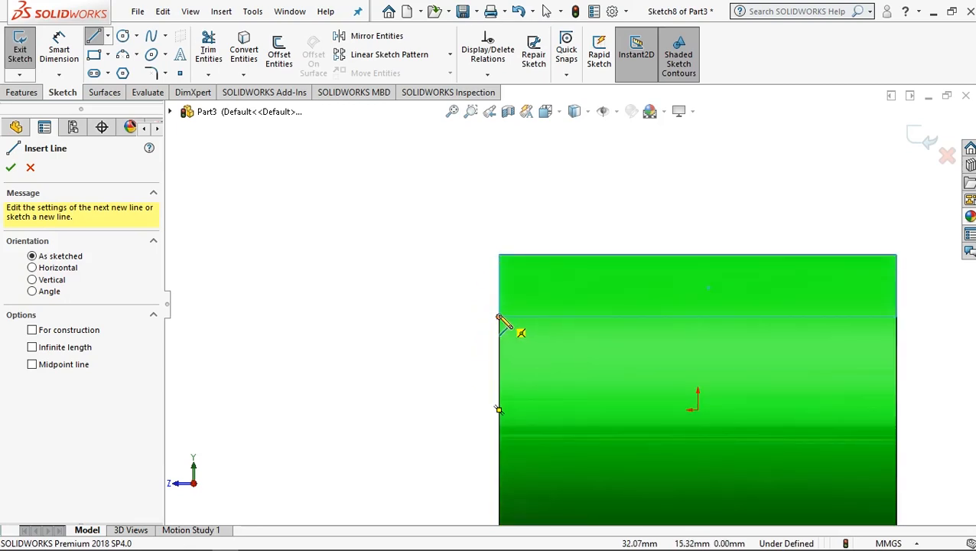
pyautogui.click(498, 316)
pyautogui.click(498, 288)
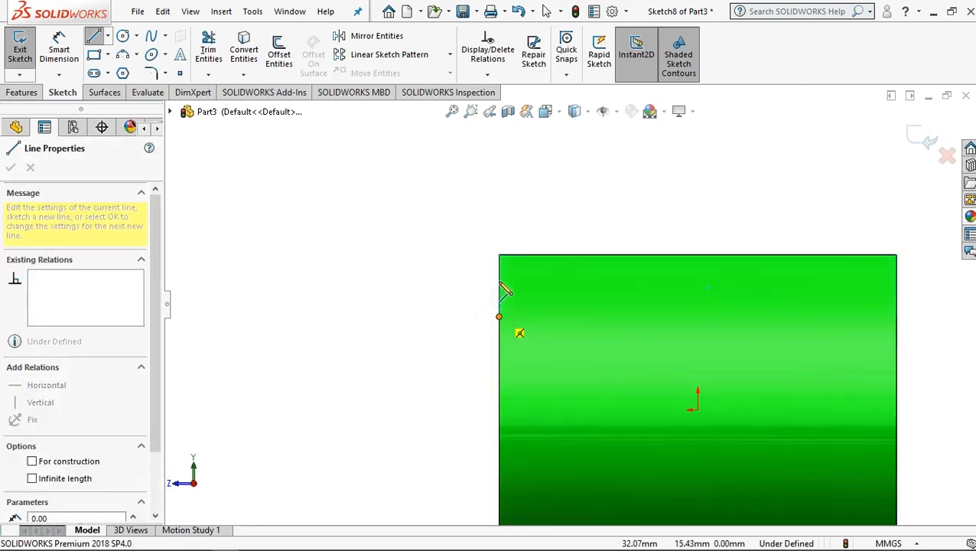
pyautogui.click(498, 281)
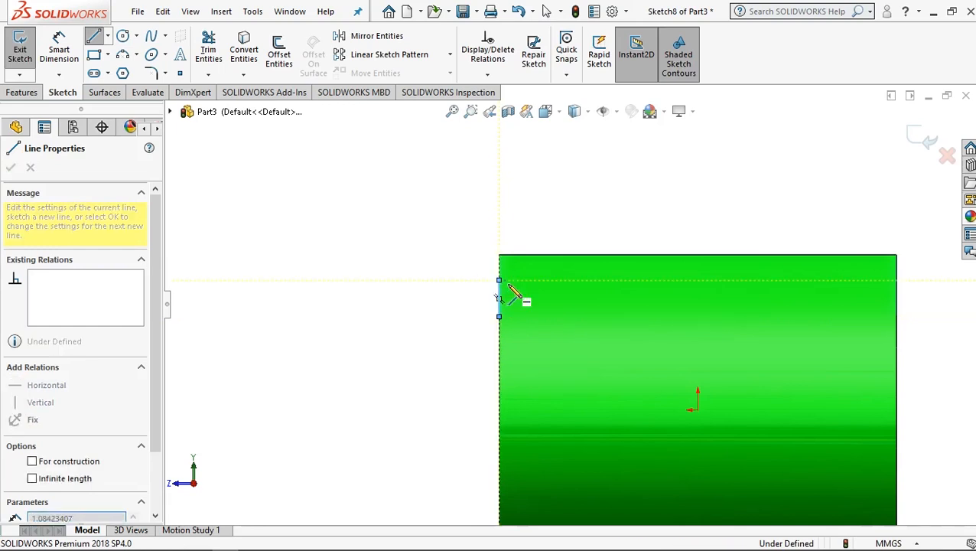
pyautogui.rightClick(457, 284)
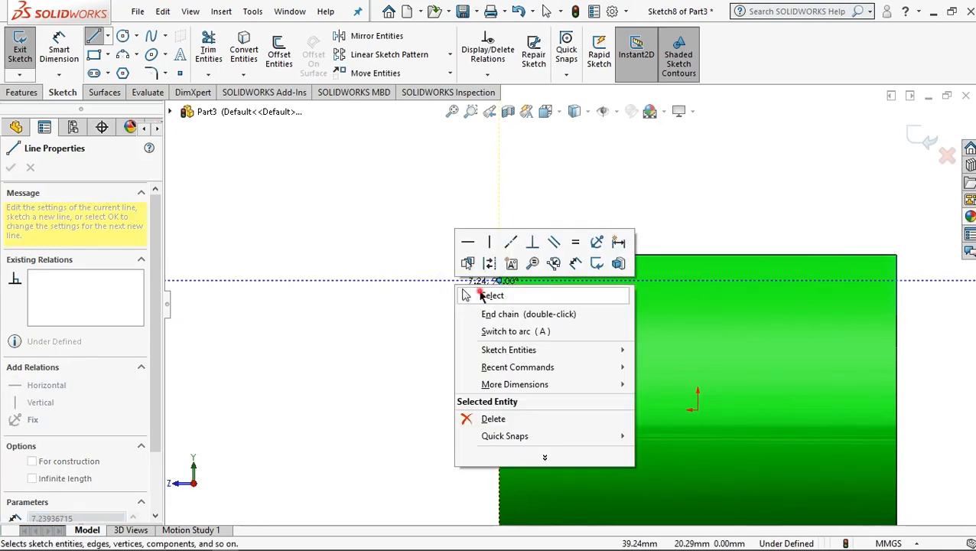
pyautogui.click(482, 293)
# Step: Draw a 64 mm horizontal line along the end face's lower edge from the short line's lower endpoint to the right edge
pyautogui.scroll(-2, 528, 298)
pyautogui.click(59, 50)
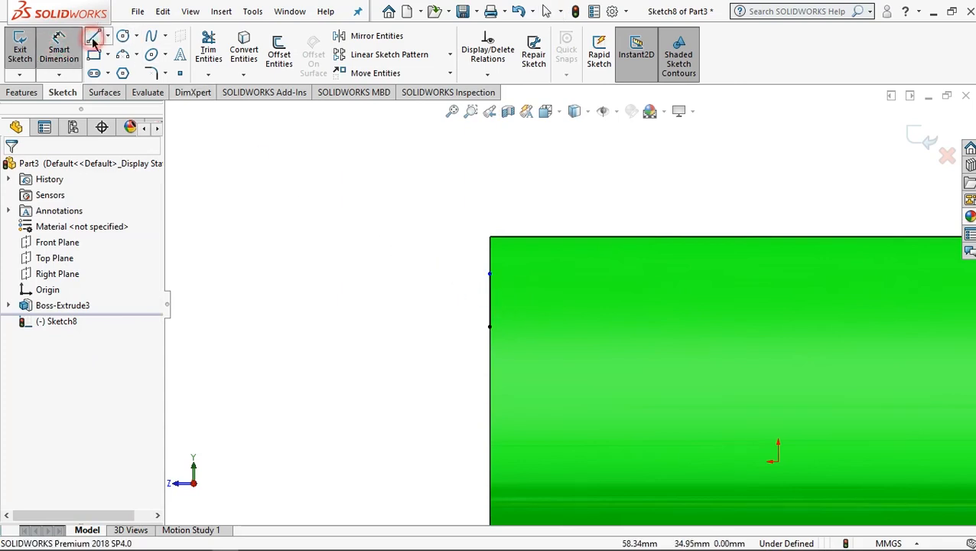
pyautogui.click(491, 328)
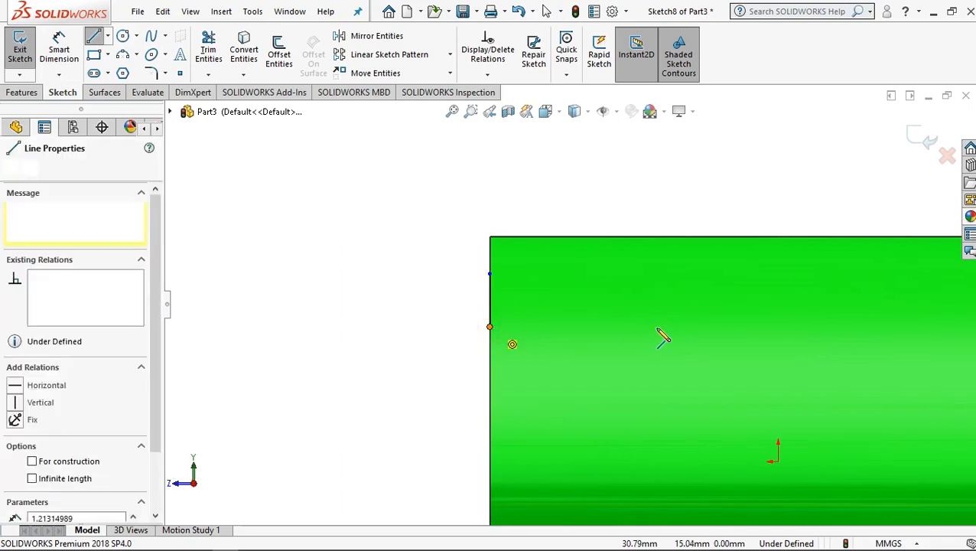
pyautogui.scroll(5, 662, 333)
pyautogui.scroll(-4, 739, 312)
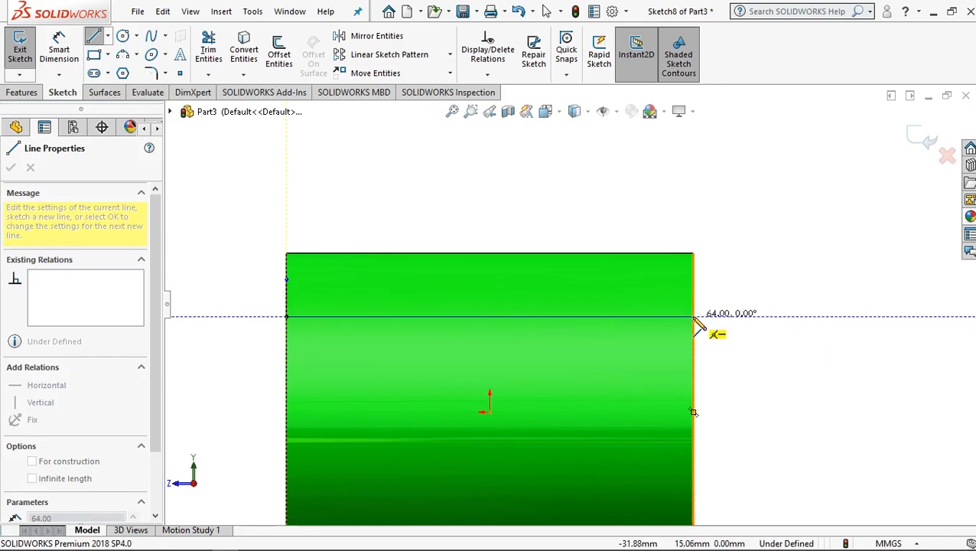
pyautogui.click(693, 317)
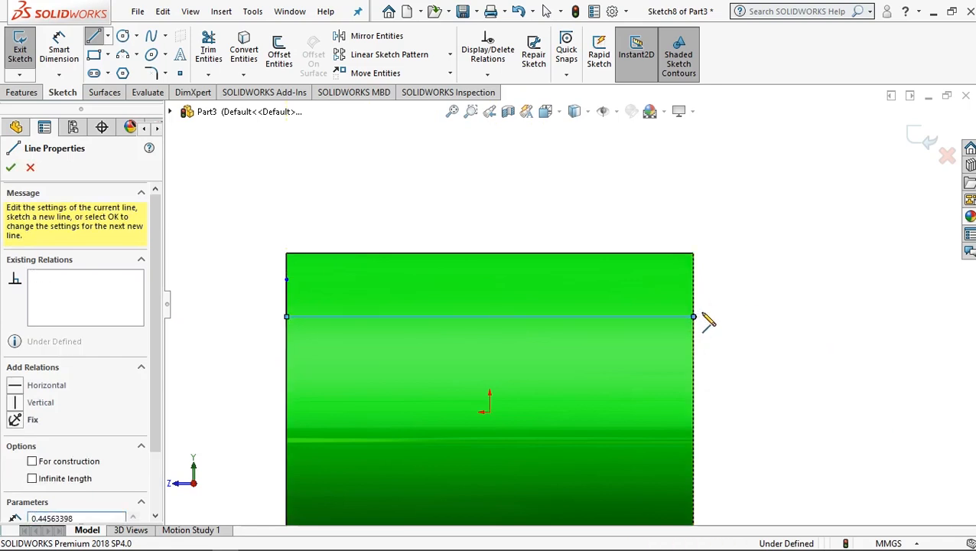
pyautogui.rightClick(720, 271)
pyautogui.click(751, 278)
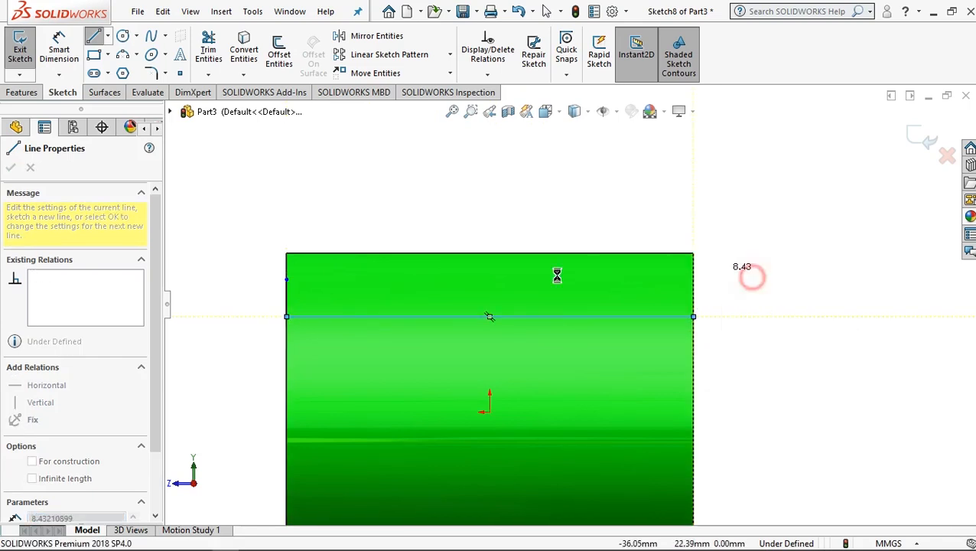
# Step: Dimension the short vertical line on the left edge to 4.8 mm
pyautogui.click(58, 46)
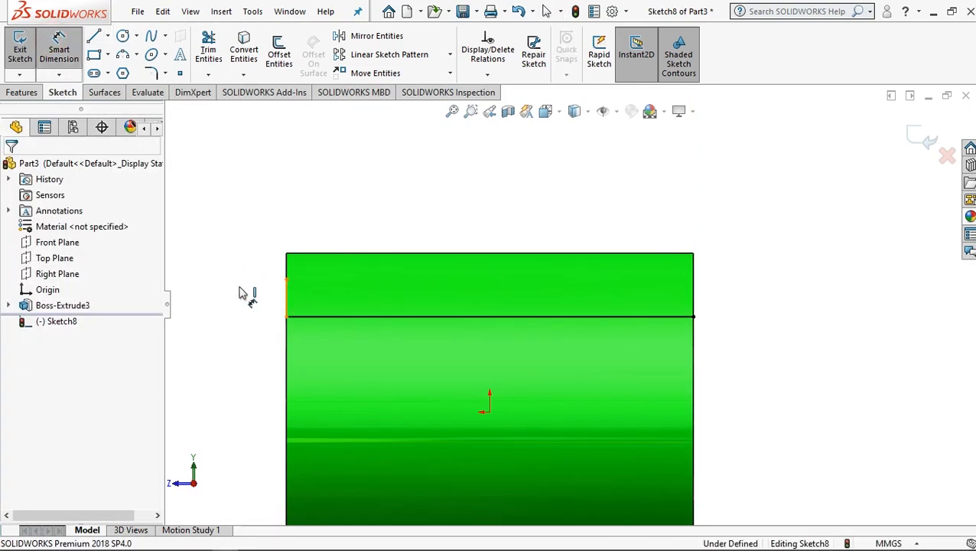
pyautogui.click(240, 293)
pyautogui.click(239, 295)
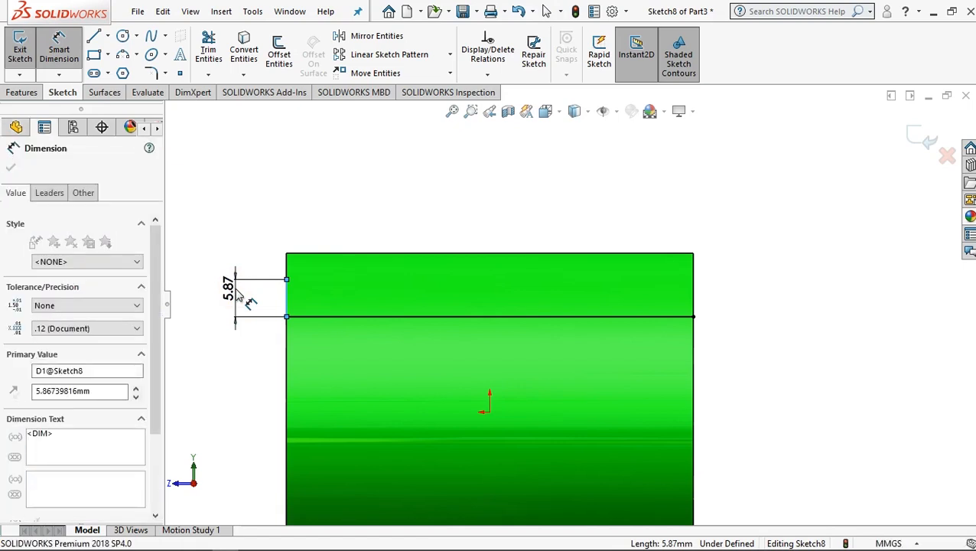
pyautogui.write('4.8')
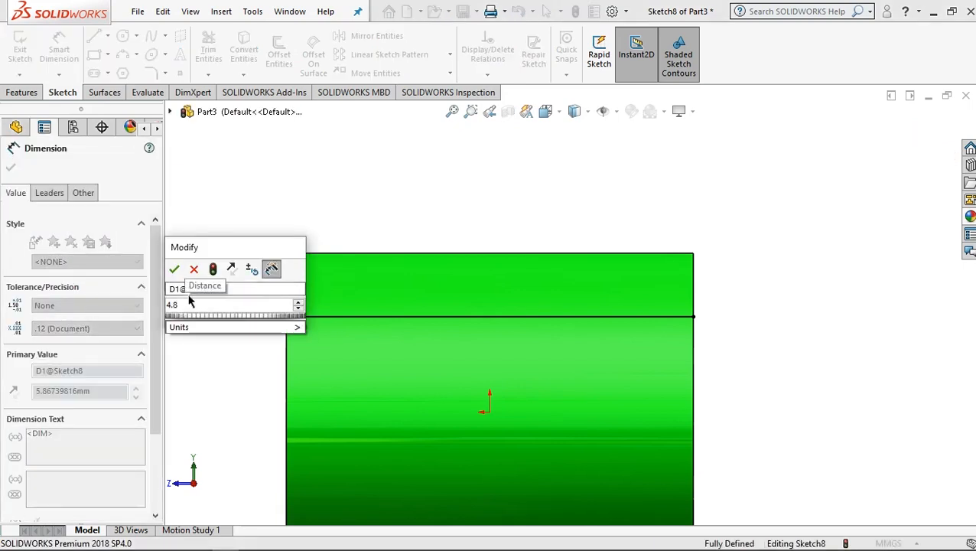
pyautogui.click(175, 271)
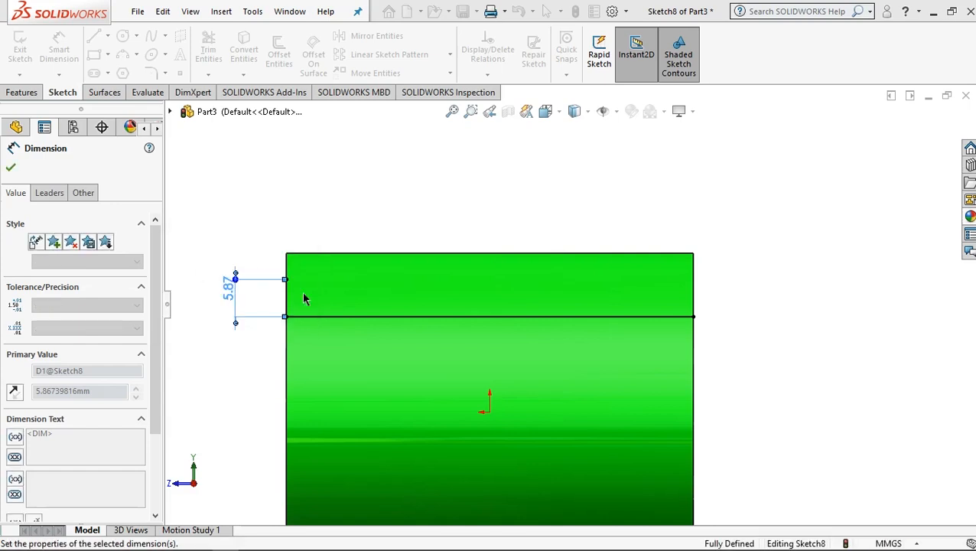
pyautogui.click(11, 168)
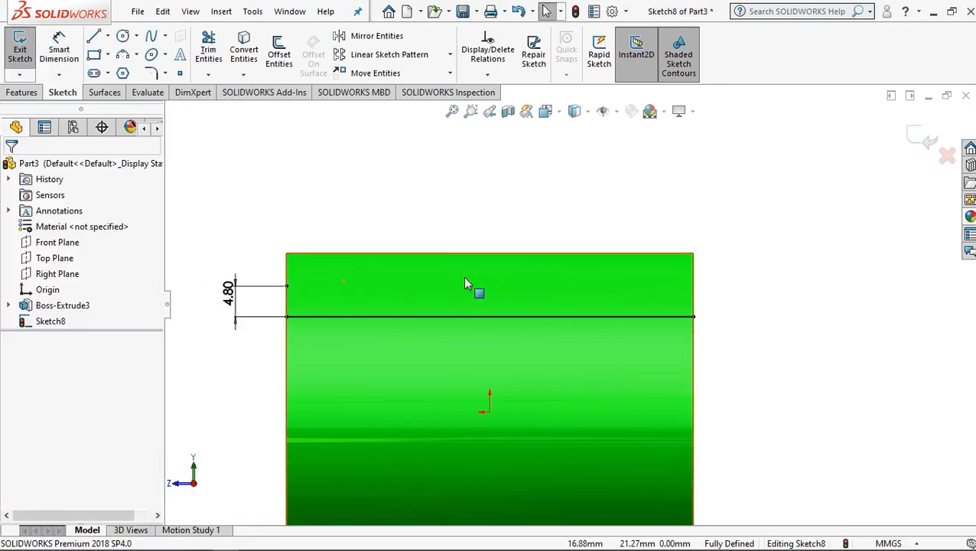
# Step: Draw a 64 mm horizontal line above the part, aligned with its side edges and about 44.6 mm above the lower sketch line
pyautogui.scroll(3, 577, 289)
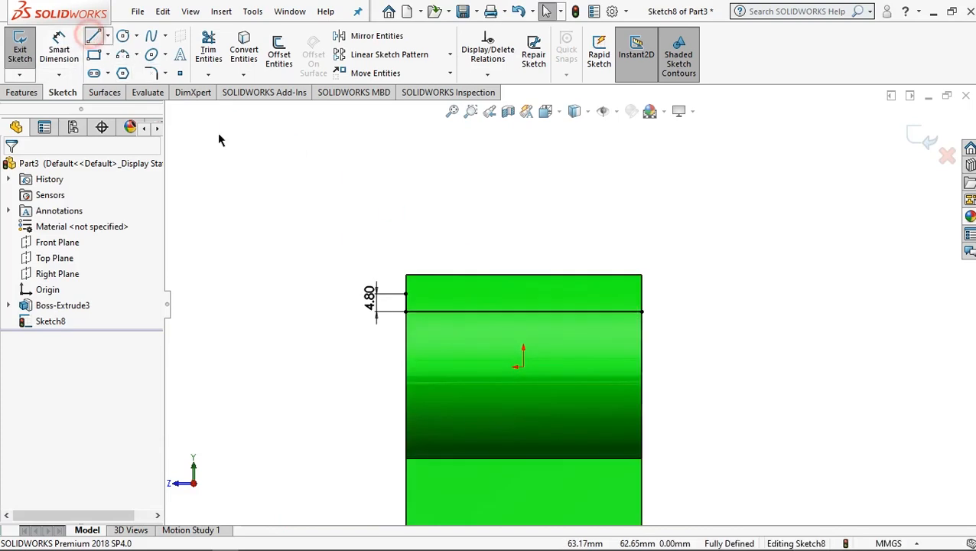
pyautogui.click(433, 174)
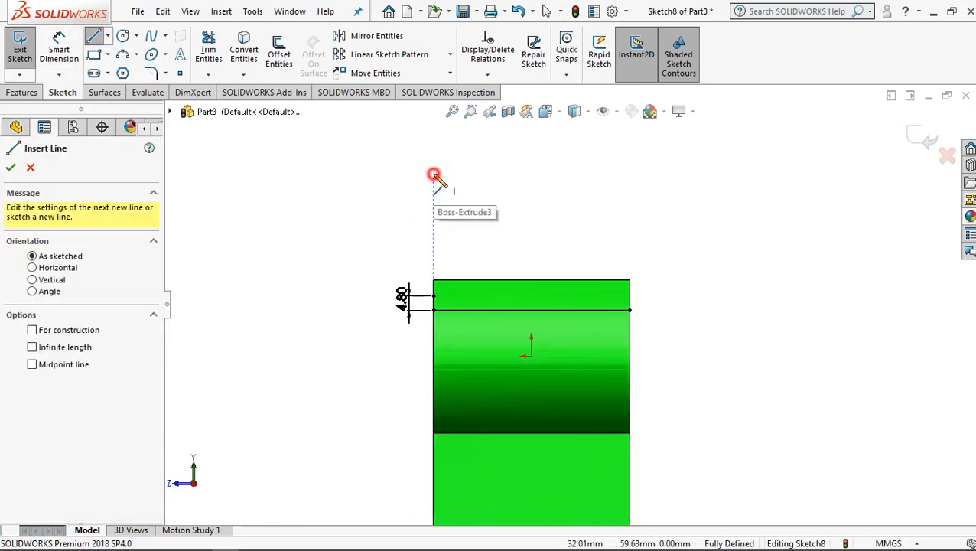
pyautogui.click(630, 174)
pyautogui.rightClick(684, 201)
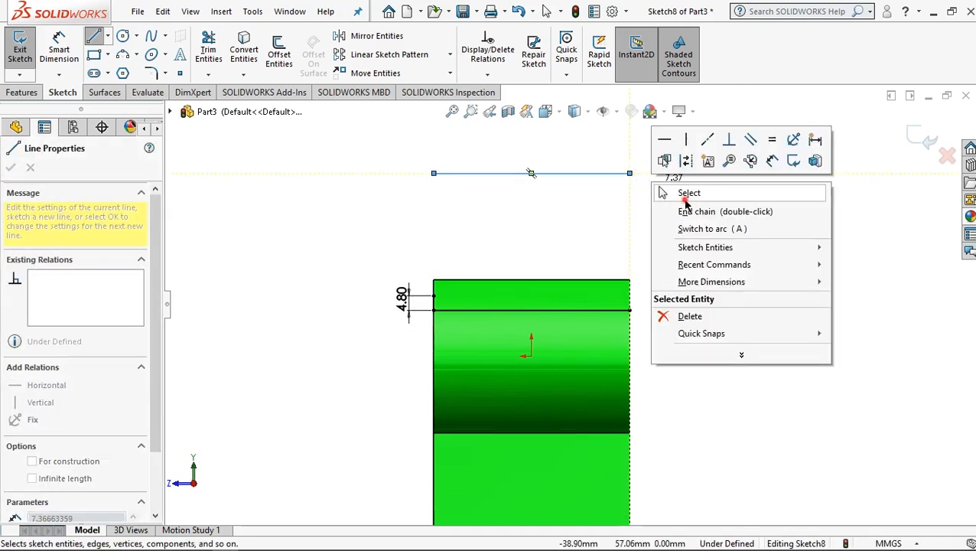
pyautogui.click(696, 211)
# Step: Dimension the distance between the upper and lower horizontal lines to 55 mm
pyautogui.click(59, 50)
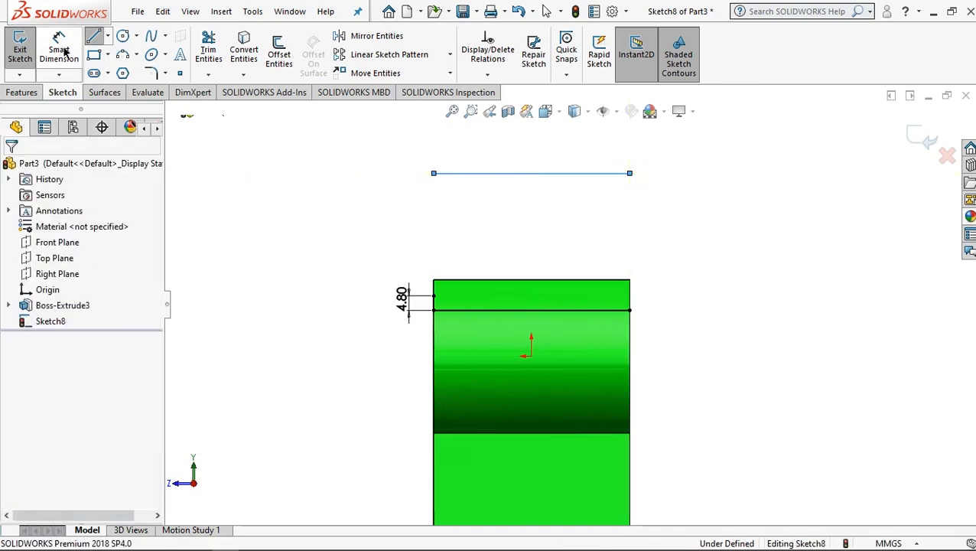
pyautogui.click(511, 175)
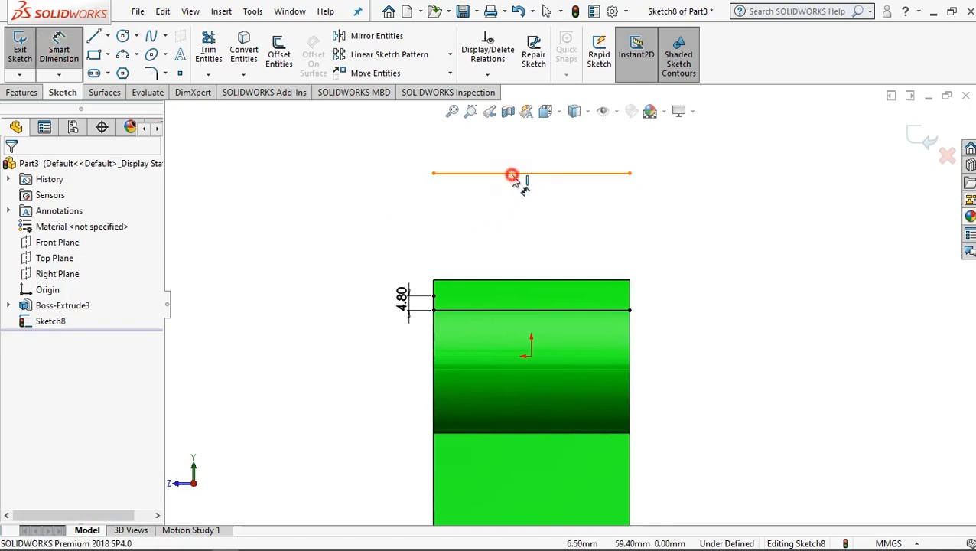
pyautogui.click(505, 310)
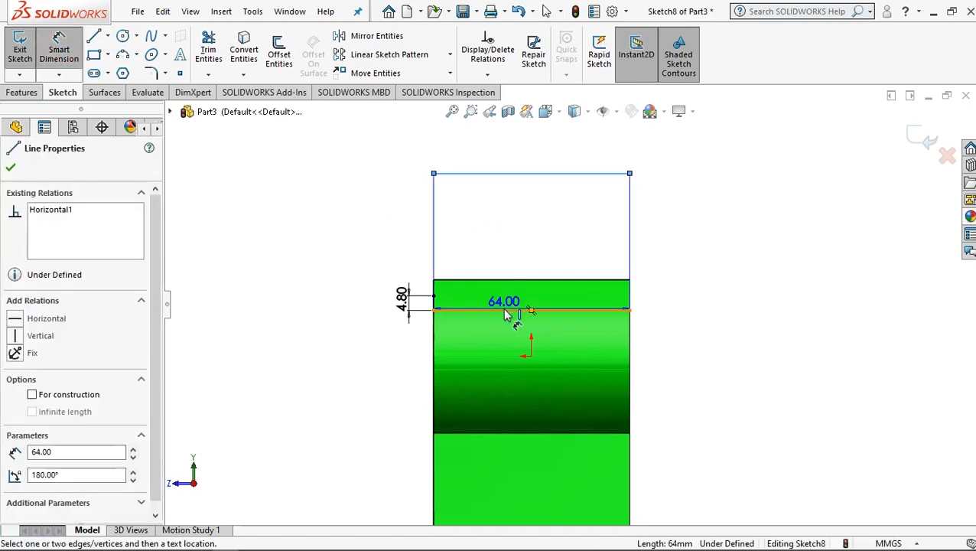
pyautogui.click(351, 272)
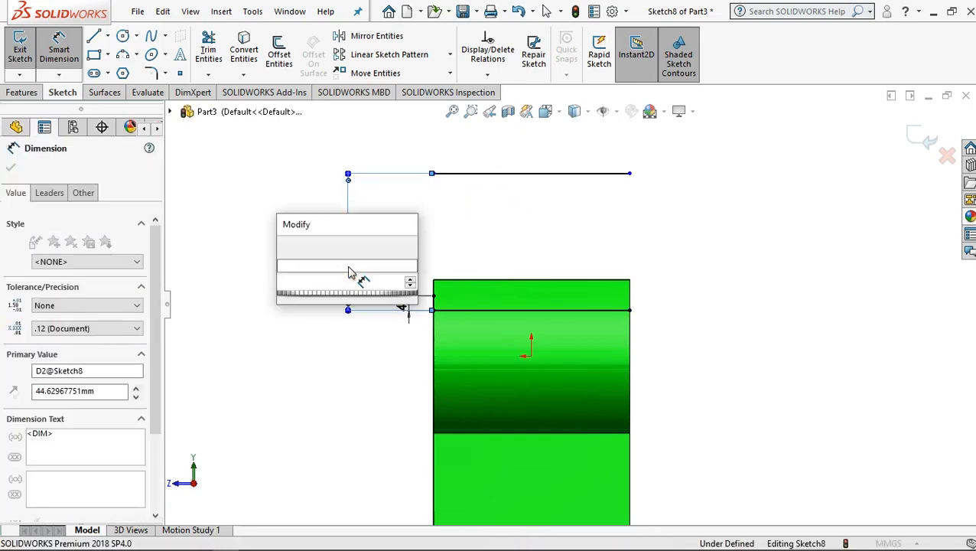
pyautogui.write('5')
pyautogui.click(286, 245)
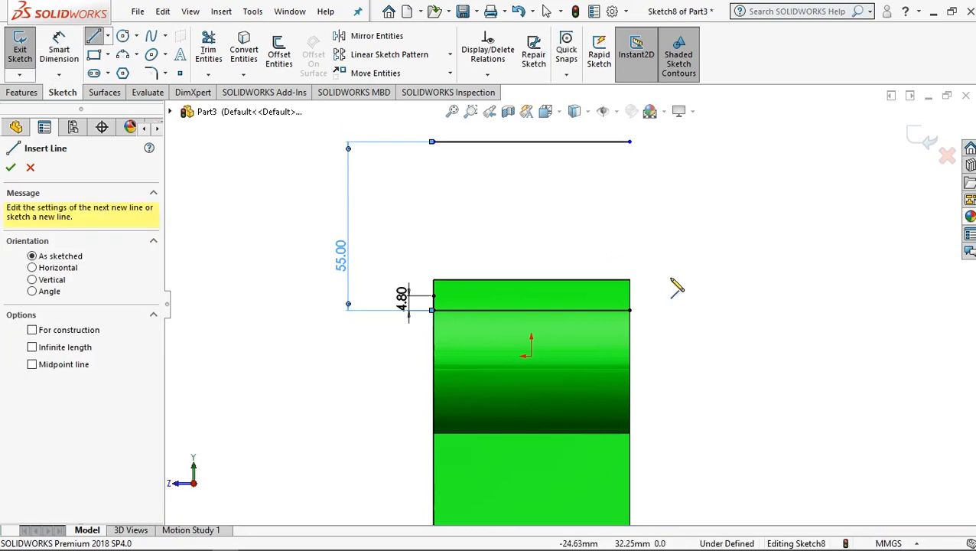
# Step: Close the profile's right side with vertical lines from the lower line's endpoint via the face's top corner to the upper line's endpoint
pyautogui.scroll(-2, 673, 283)
pyautogui.scroll(-2, 606, 332)
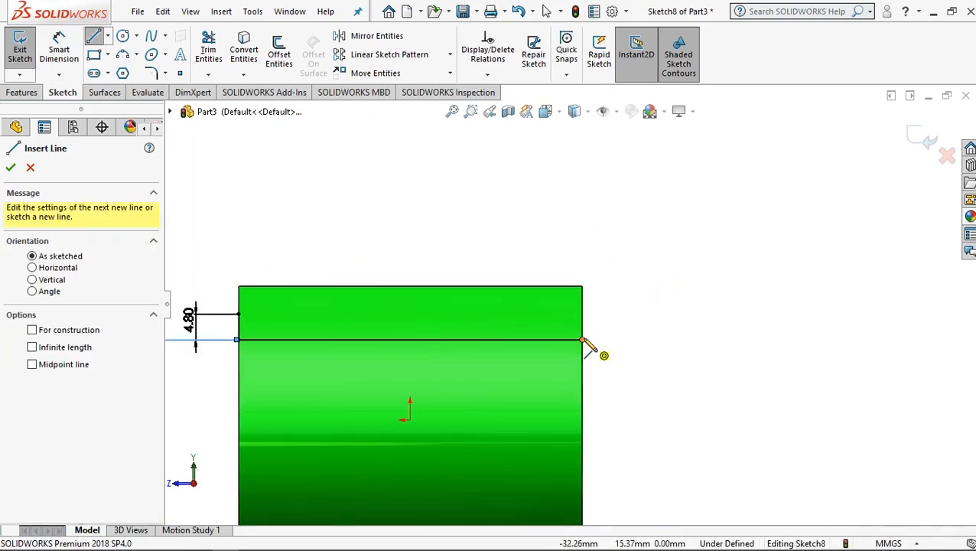
pyautogui.click(583, 337)
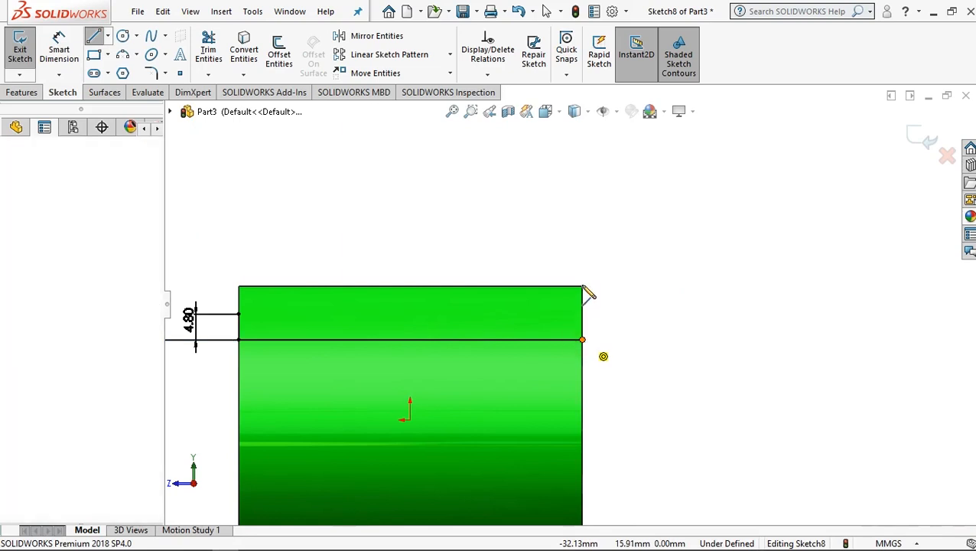
pyautogui.click(582, 287)
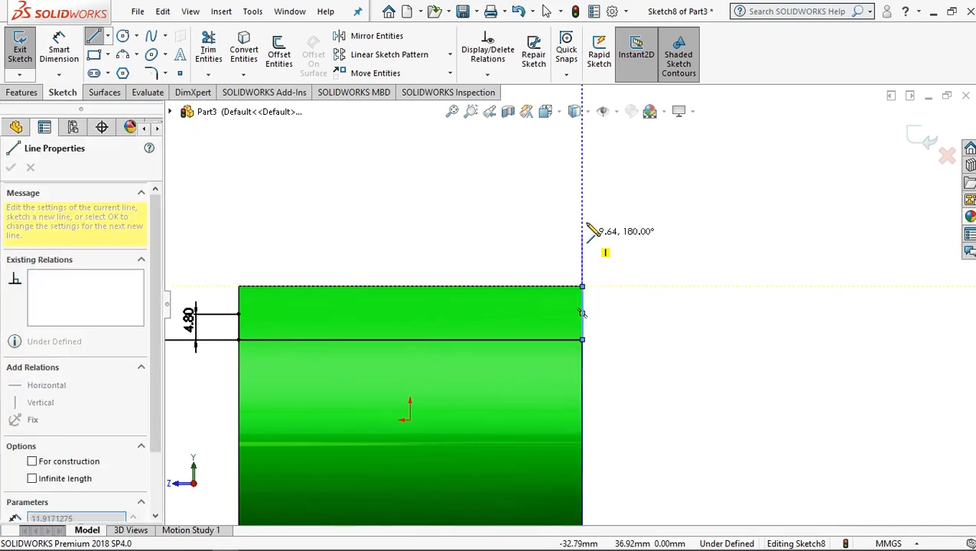
pyautogui.scroll(3, 584, 218)
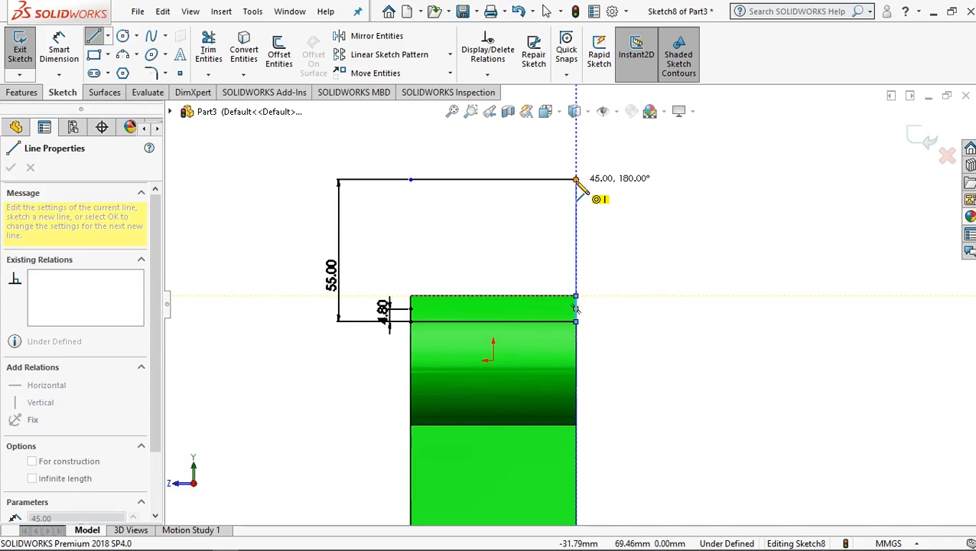
pyautogui.click(575, 180)
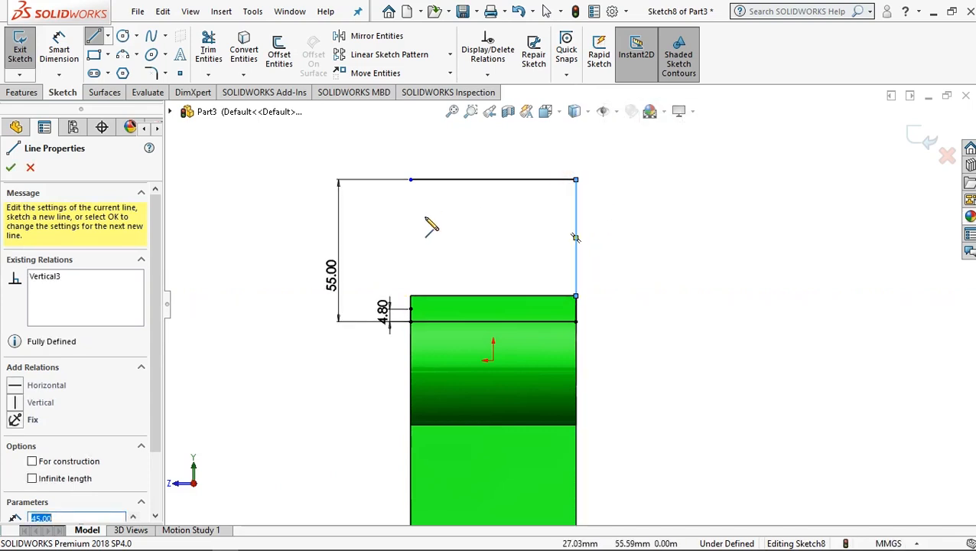
# Step: Sketch a corner notch about 13.6 mm wide and 8.85 mm high where the upper line meets the right vertical line
pyautogui.scroll(-1, 428, 233)
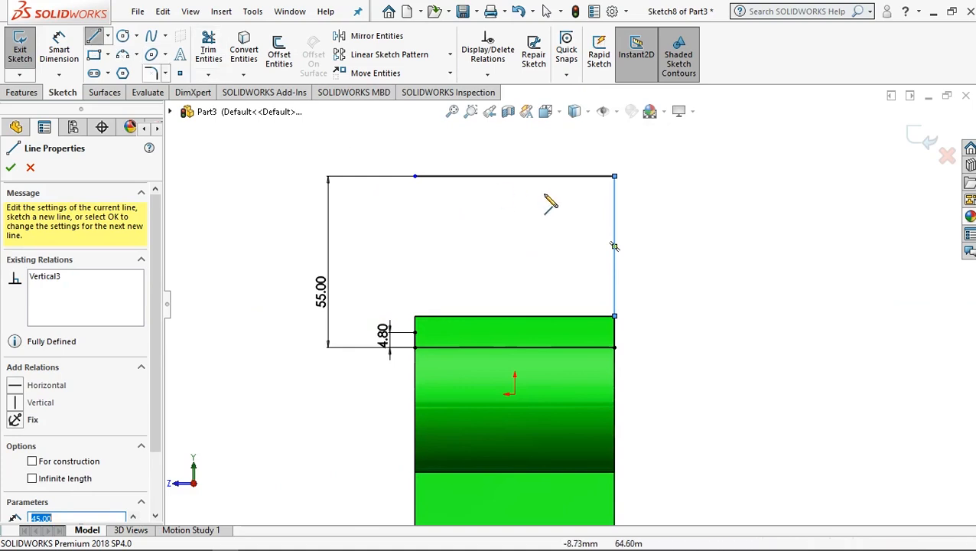
pyautogui.scroll(-3, 646, 222)
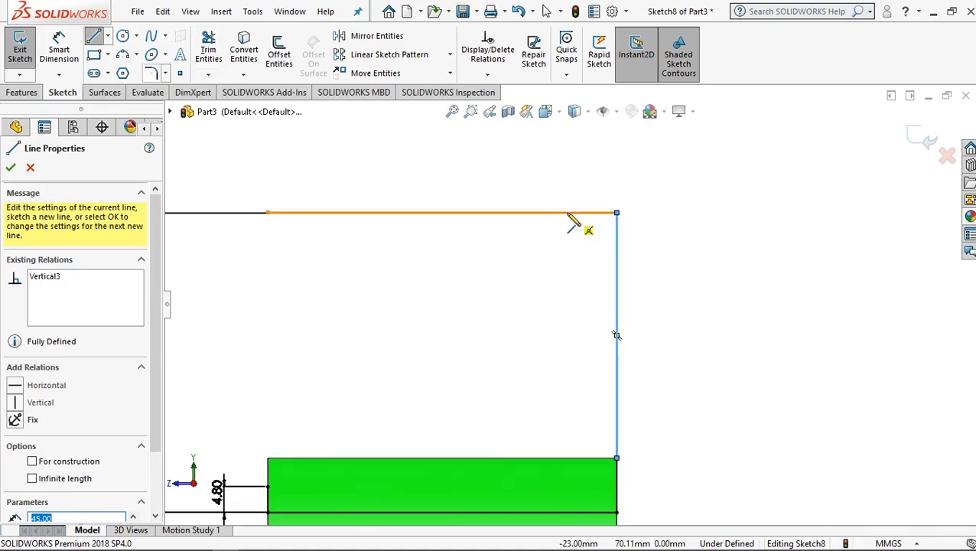
pyautogui.click(543, 214)
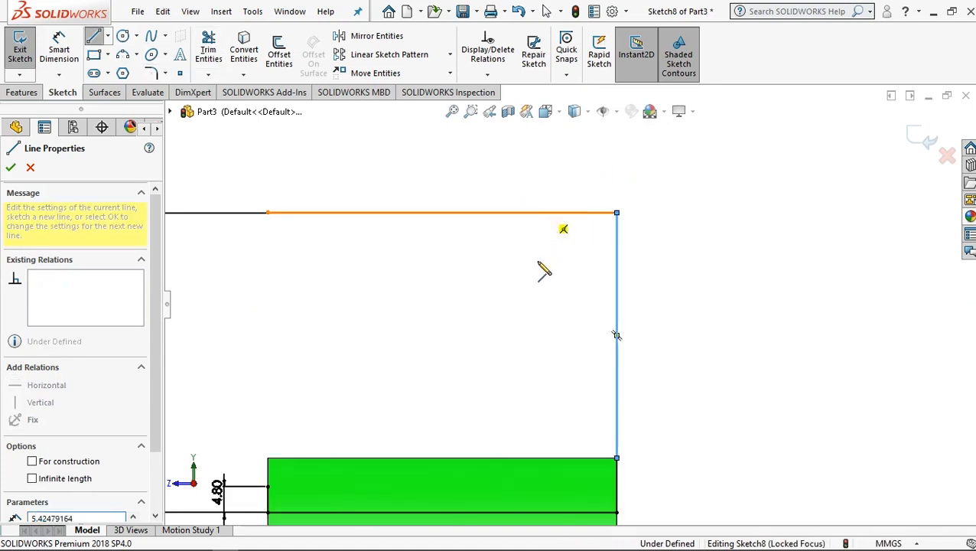
pyautogui.click(542, 261)
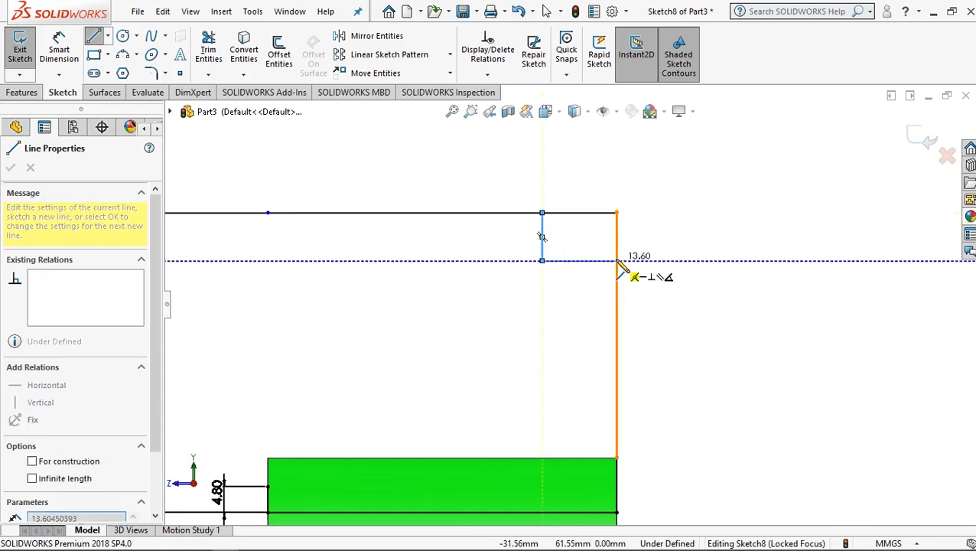
pyautogui.click(618, 261)
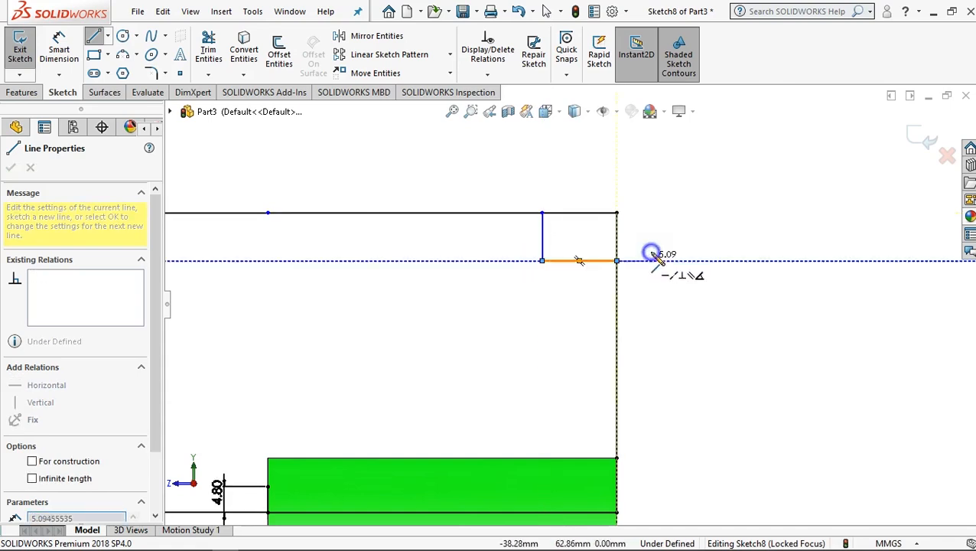
pyautogui.rightClick(680, 266)
pyautogui.click(687, 263)
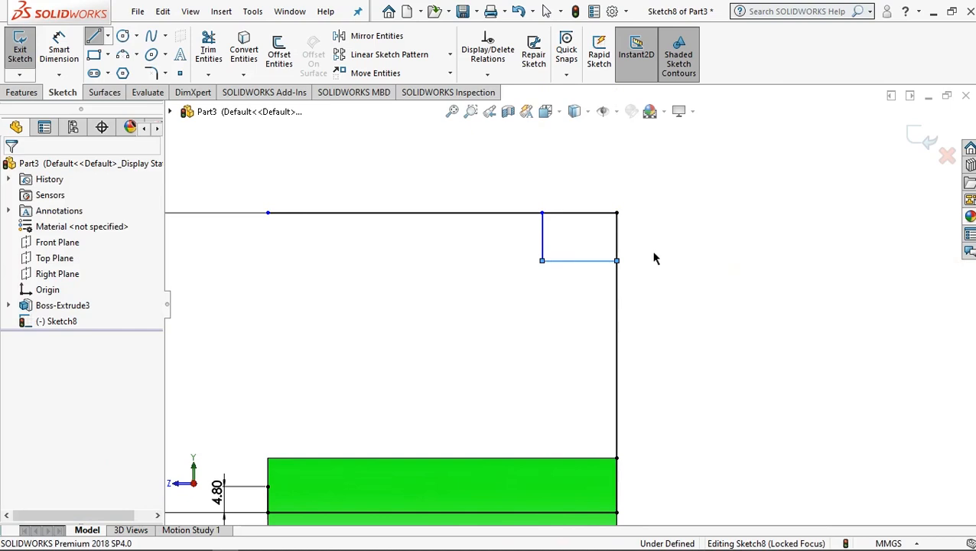
# Step: Dimension the height of the upper-right corner notch to 6 mm
pyautogui.scroll(-1, 653, 255)
pyautogui.click(60, 46)
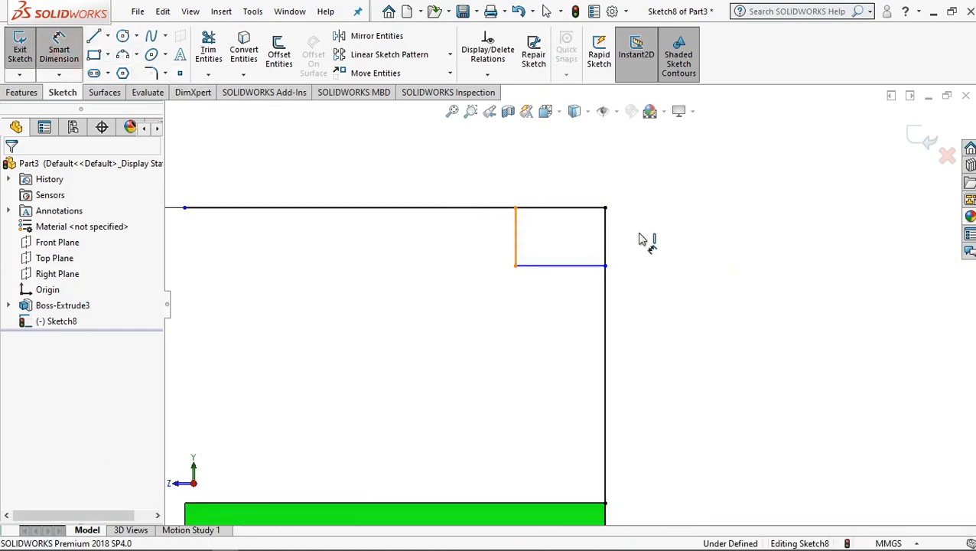
pyautogui.click(681, 240)
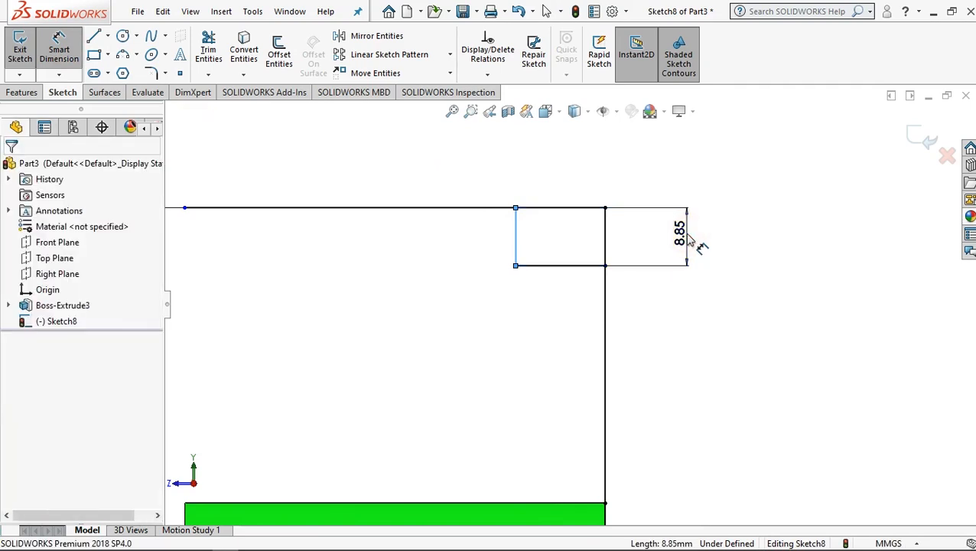
pyautogui.click(690, 240)
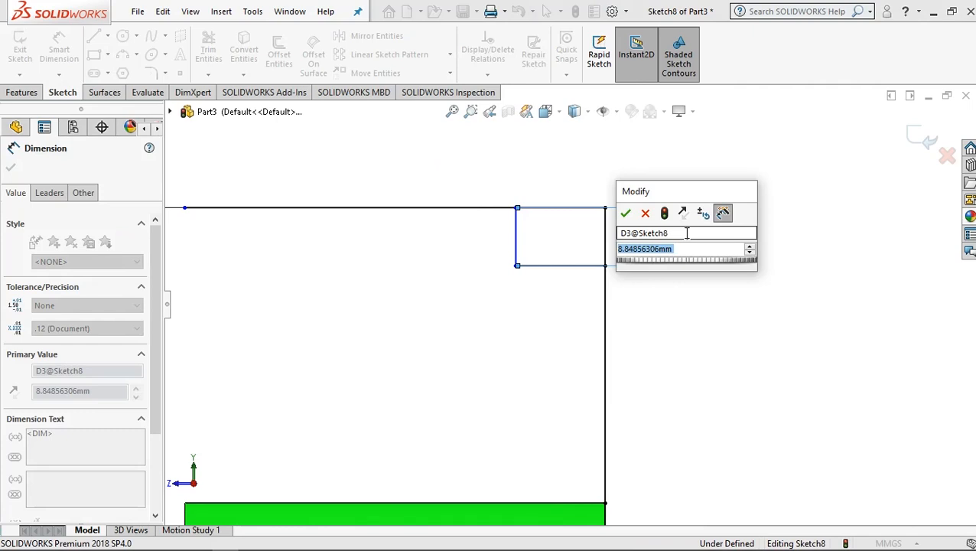
pyautogui.write('6')
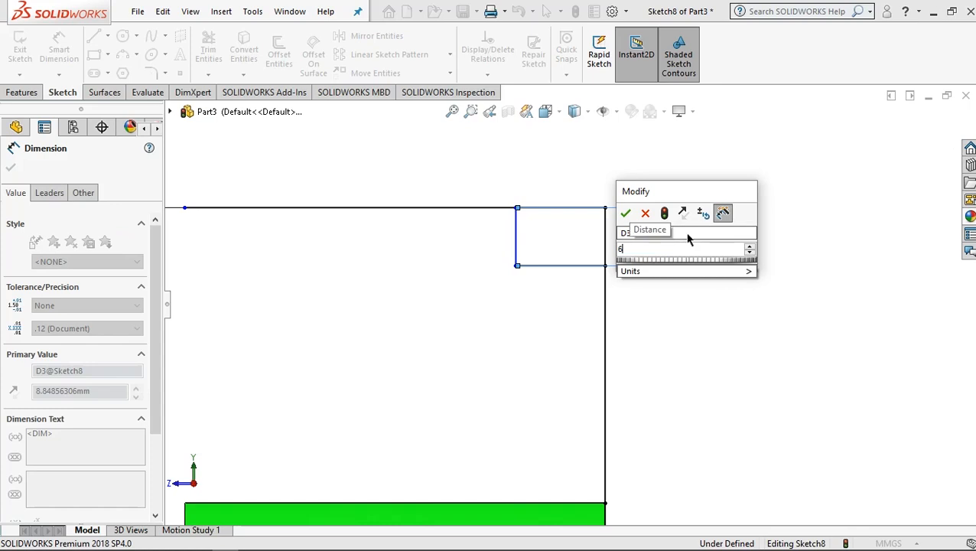
pyautogui.click(625, 215)
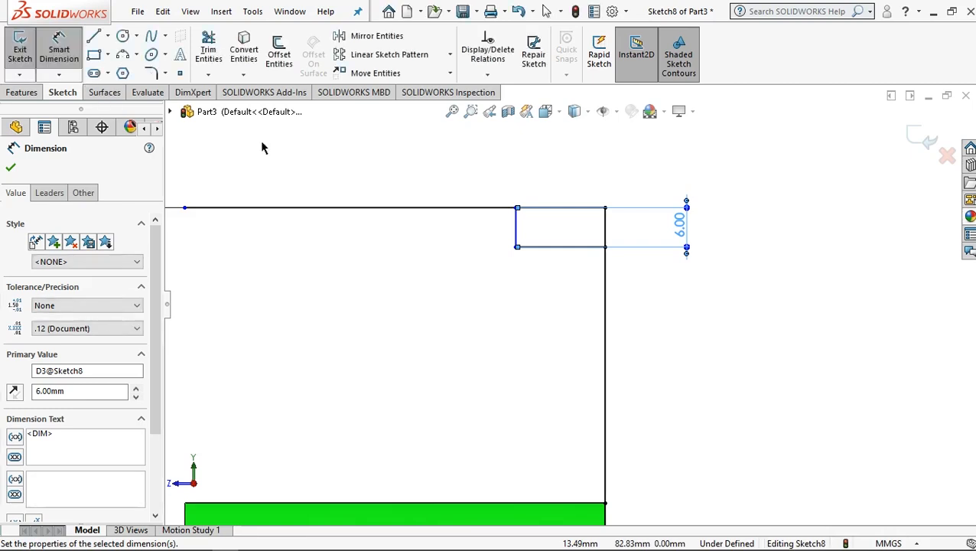
# Step: Dimension the width of the upper-right corner notch to 9.5 mm
pyautogui.click(556, 259)
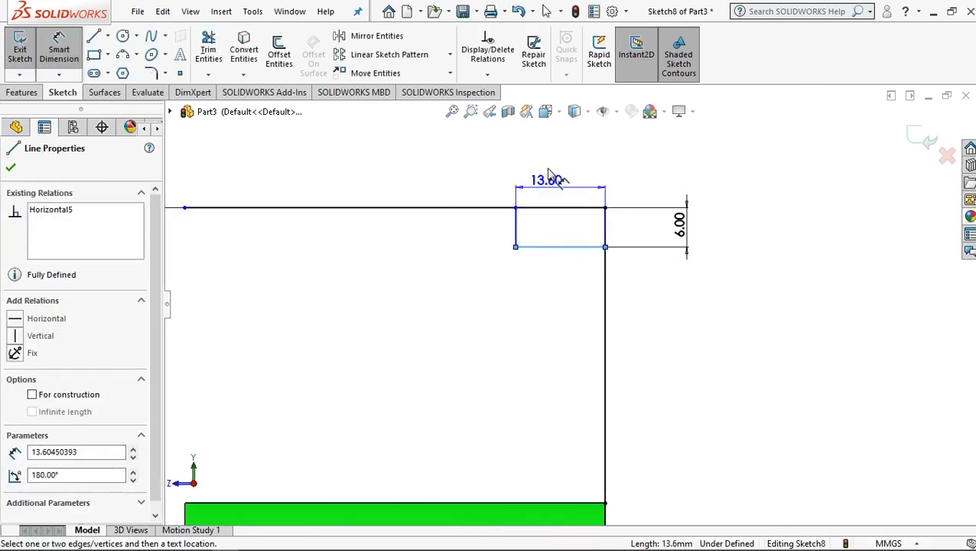
pyautogui.click(552, 164)
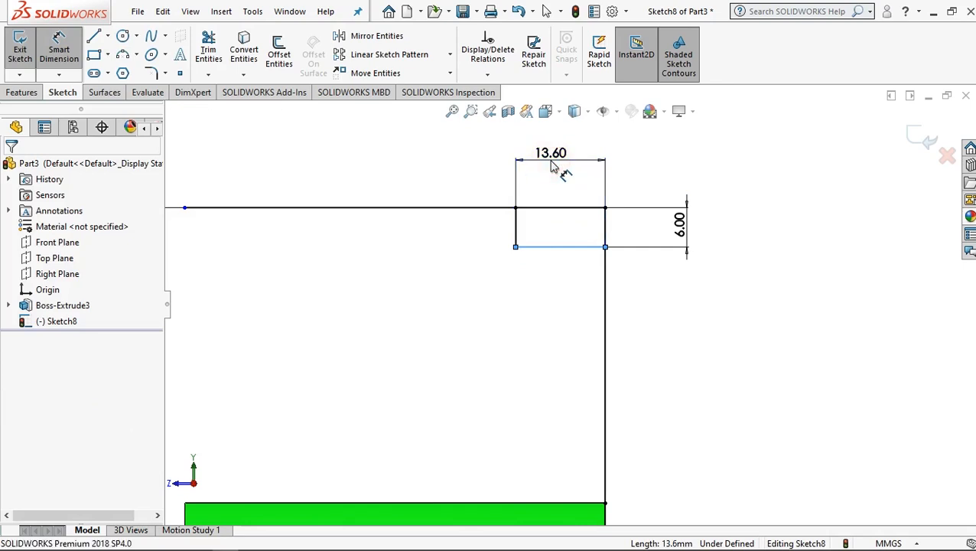
pyautogui.doubleClick(552, 161)
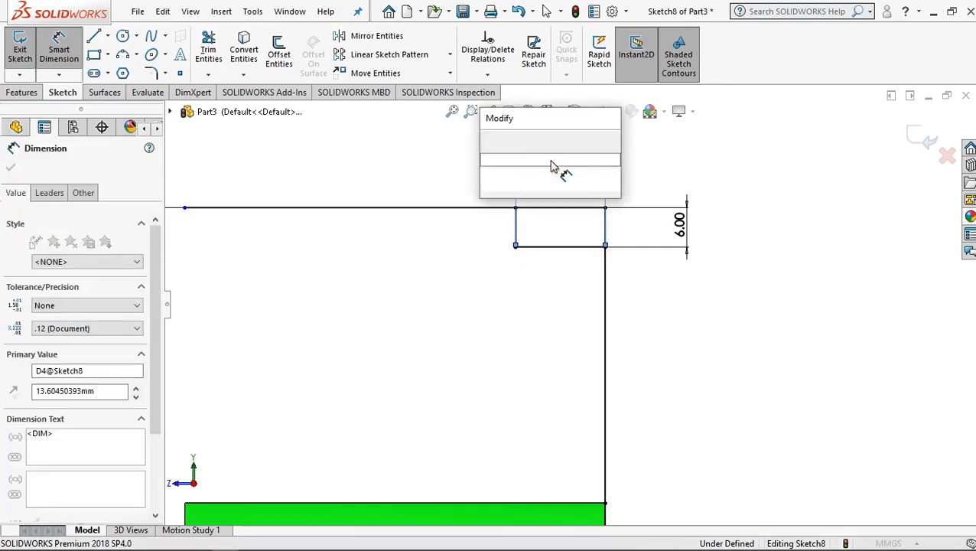
pyautogui.write('9')
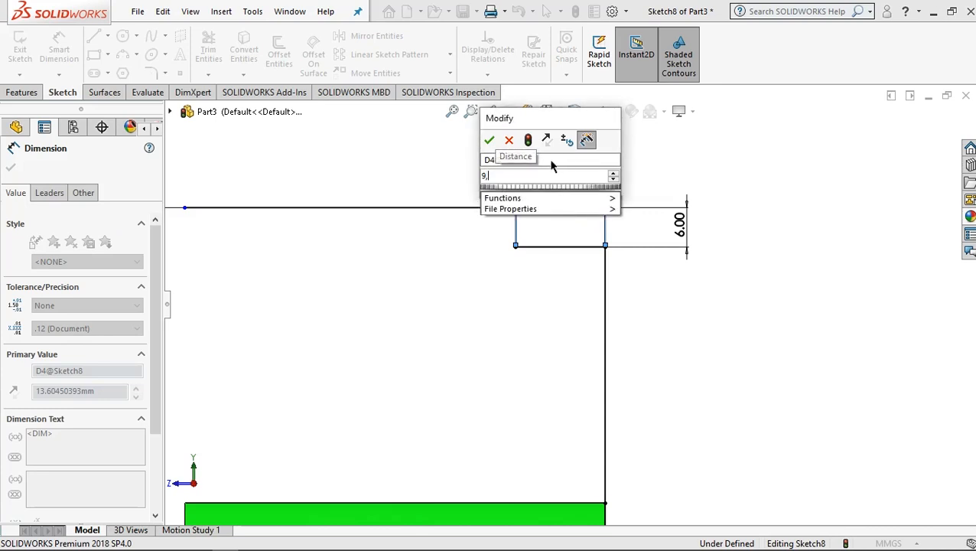
pyautogui.write(',5')
pyautogui.click(490, 140)
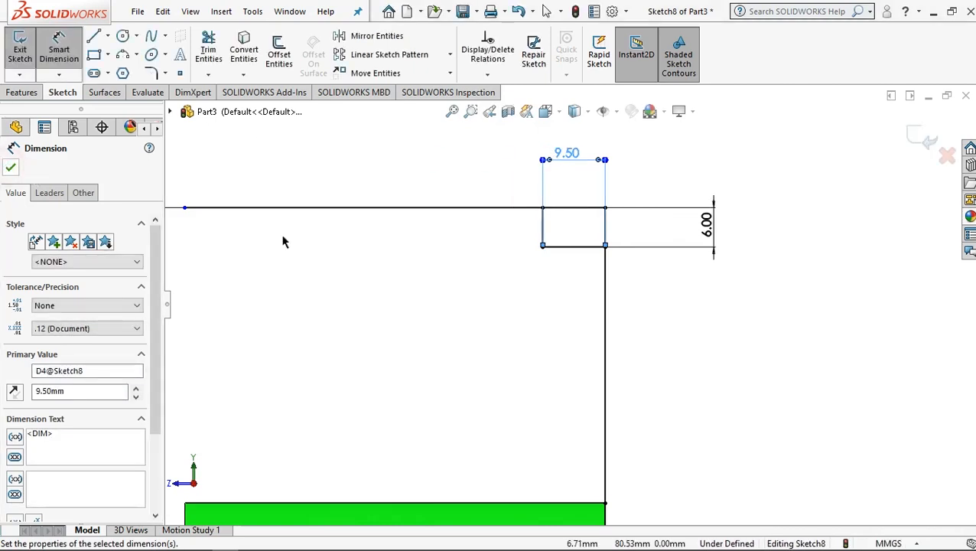
pyautogui.press('Escape')
pyautogui.press('f')
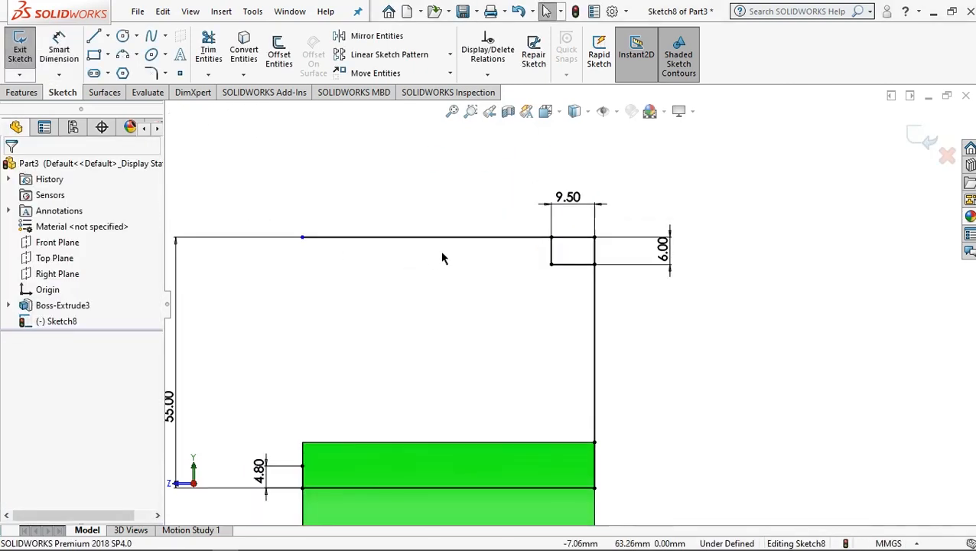
# Step: Draw a circle about 17 mm in diameter inside the plate profile, between the upper line and the green end face
pyautogui.scroll(3, 441, 253)
pyautogui.scroll(-1, 472, 286)
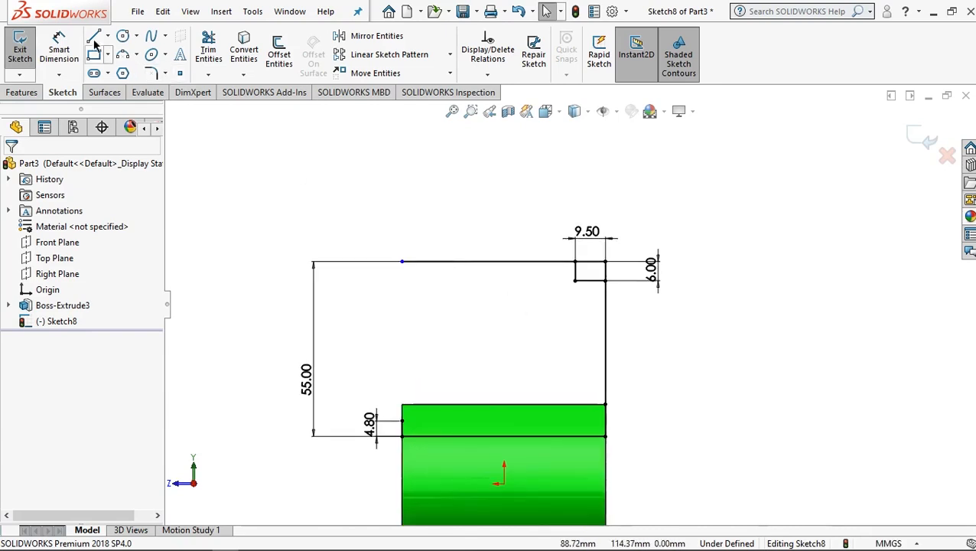
pyautogui.click(123, 37)
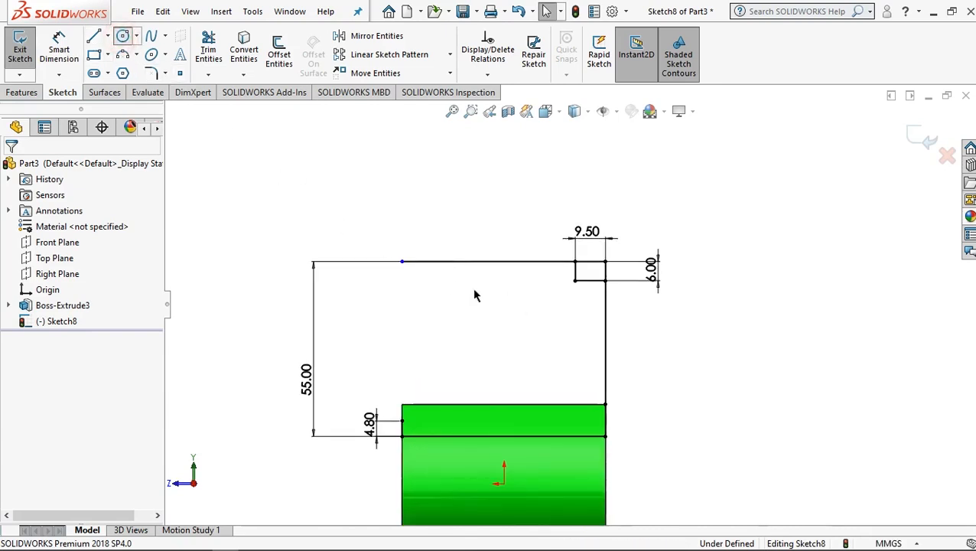
pyautogui.click(520, 326)
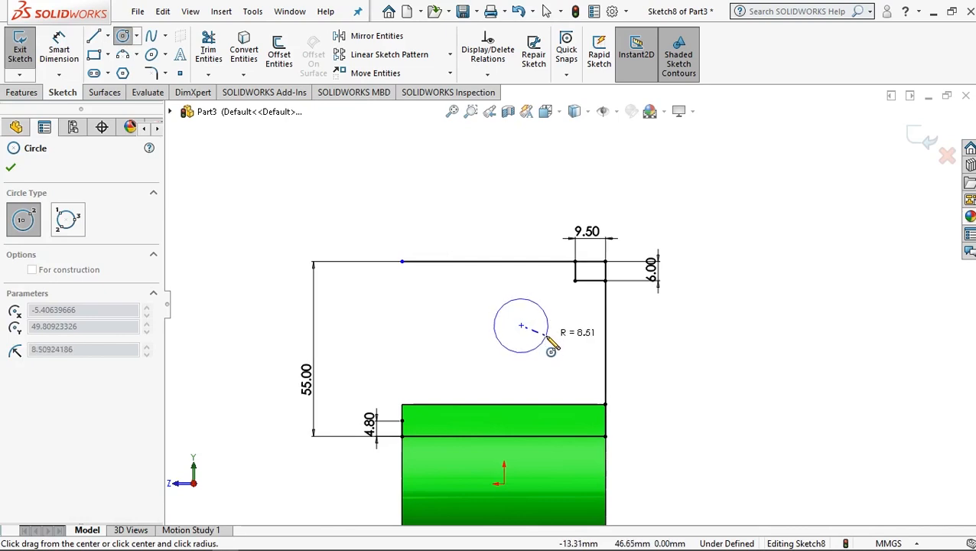
pyautogui.click(546, 335)
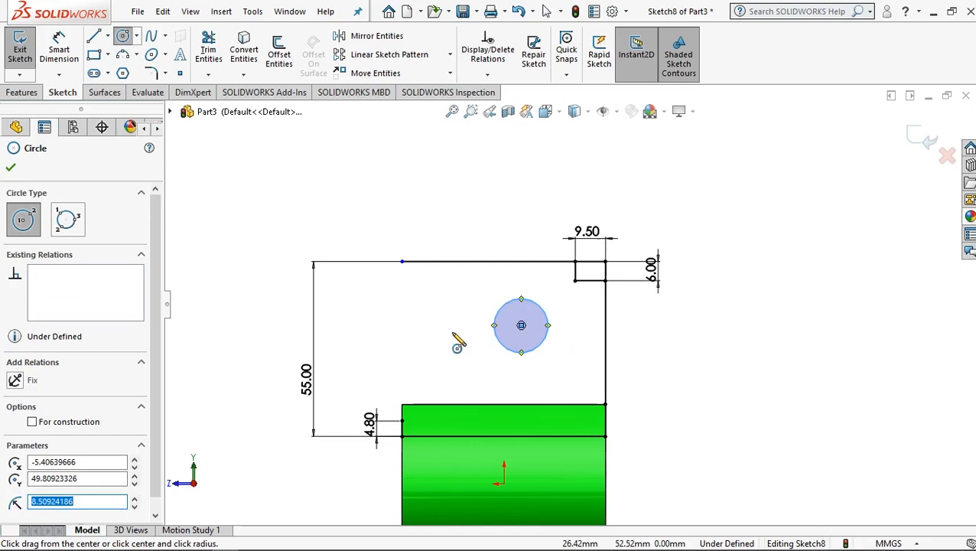
# Step: Dimension the circle's diameter to 12.7 mm
pyautogui.click(59, 48)
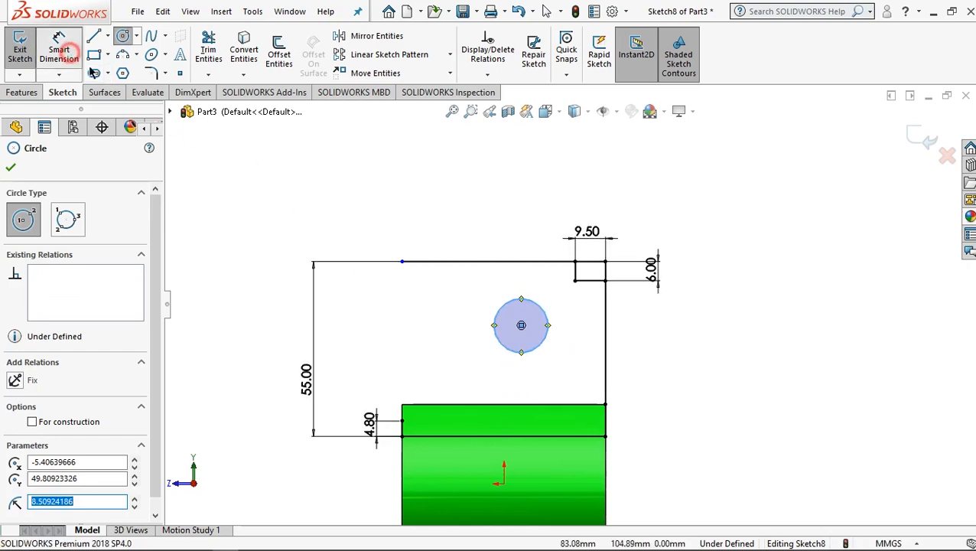
pyautogui.click(541, 312)
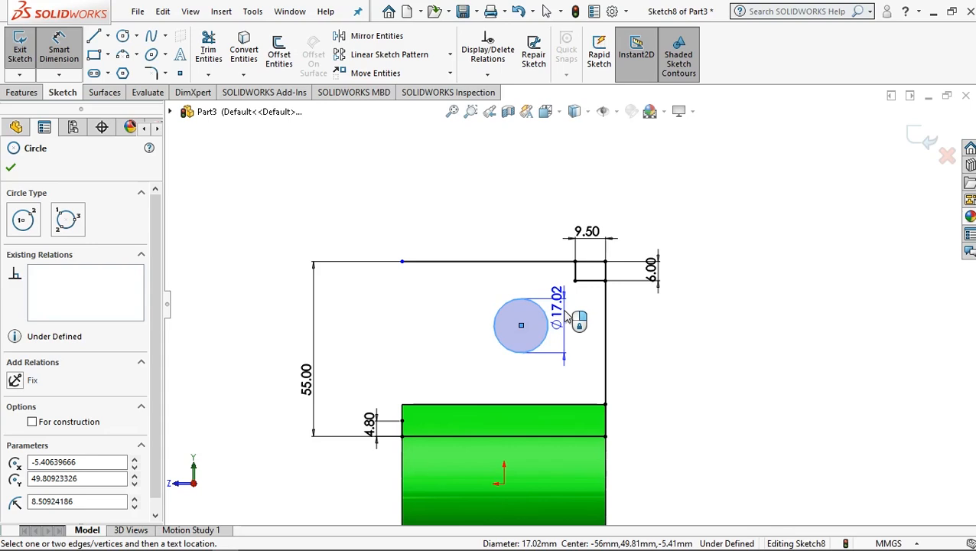
pyautogui.click(644, 324)
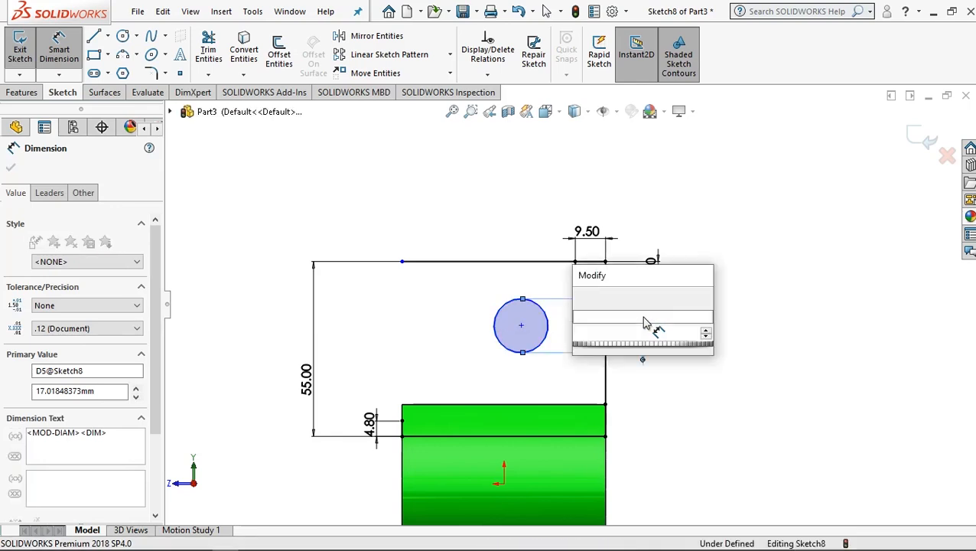
pyautogui.write('12.7')
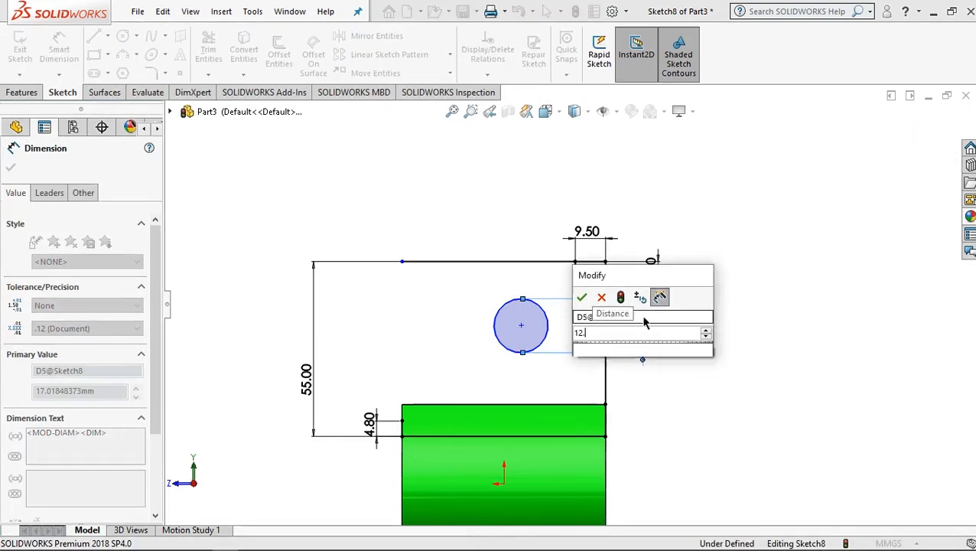
pyautogui.click(581, 297)
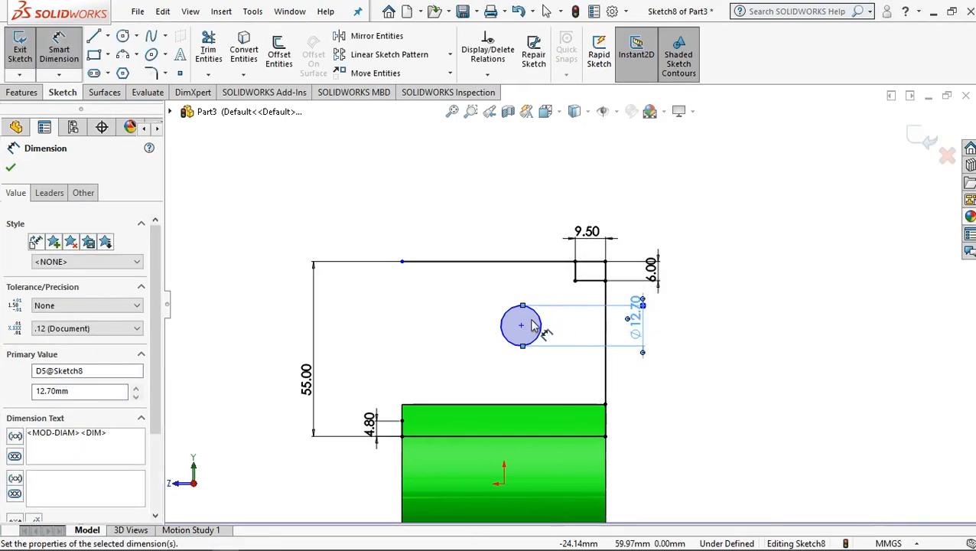
# Step: Dimension the horizontal distance from the green face's upper-edge midpoint to the circle's center to 20 mm
pyautogui.scroll(-2, 533, 329)
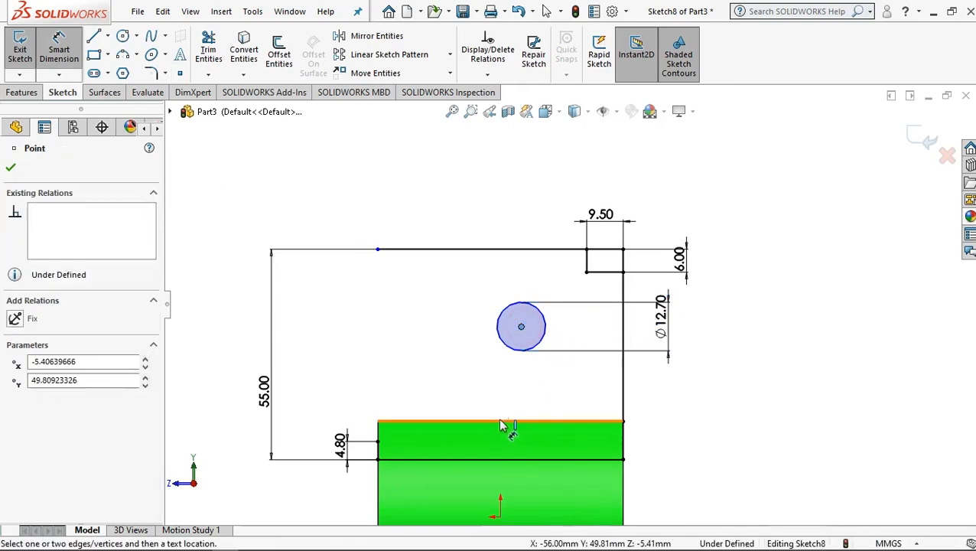
pyautogui.scroll(-1, 493, 427)
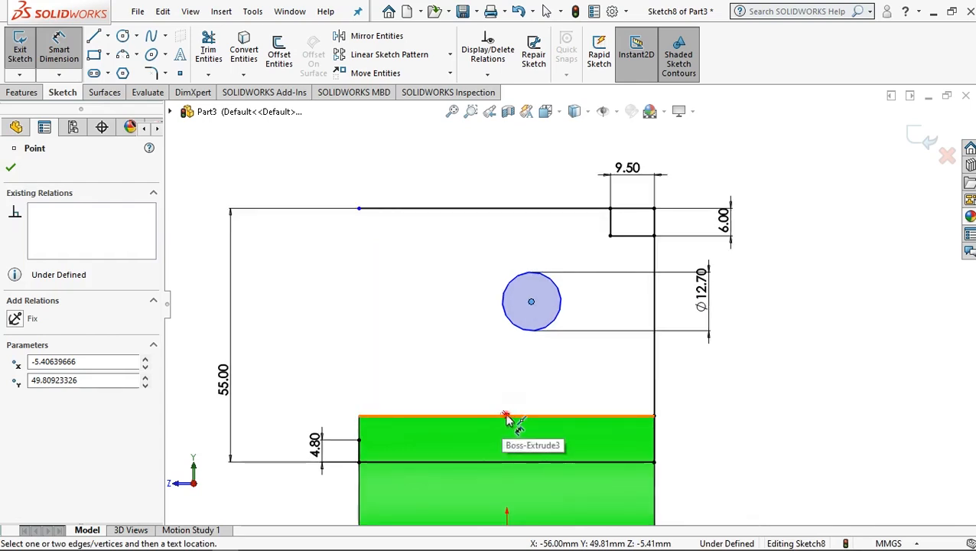
pyautogui.click(505, 415)
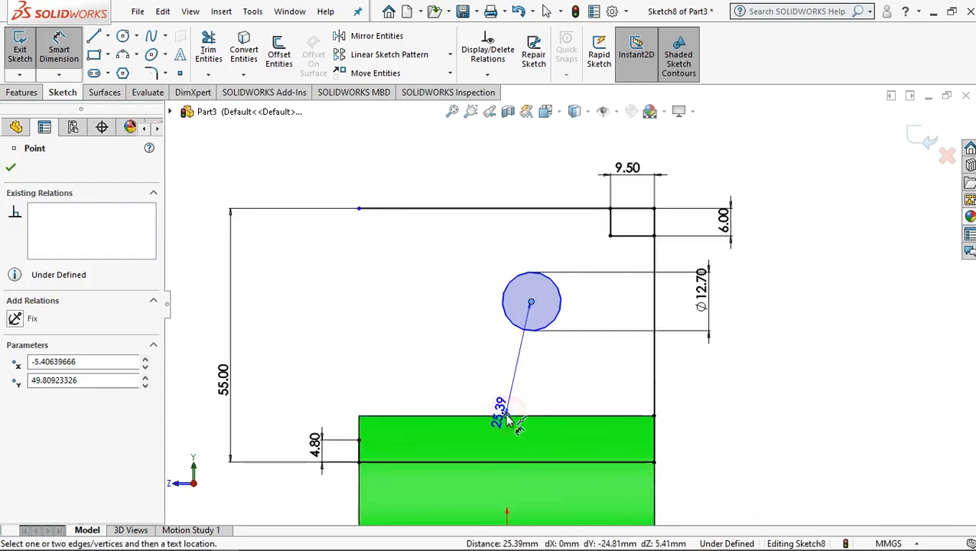
pyautogui.click(514, 243)
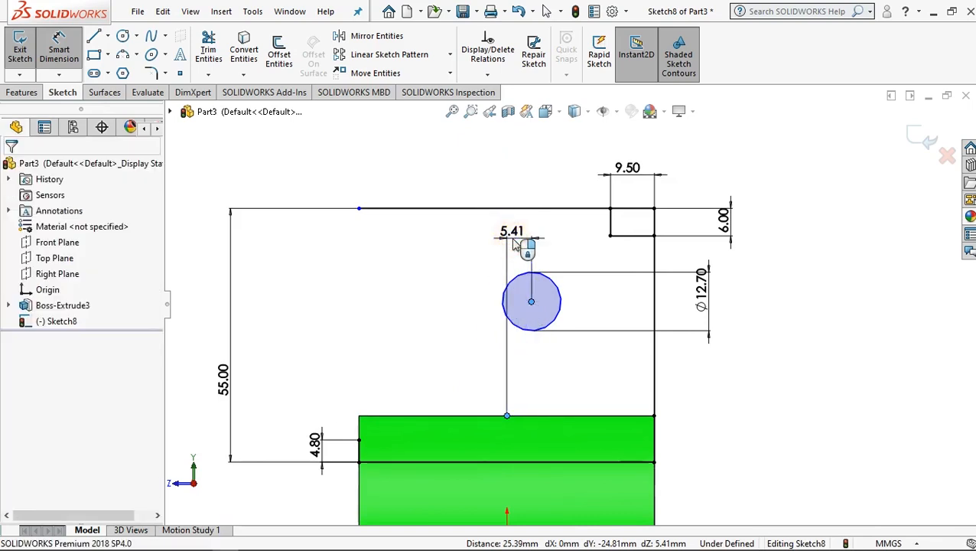
pyautogui.doubleClick(514, 241)
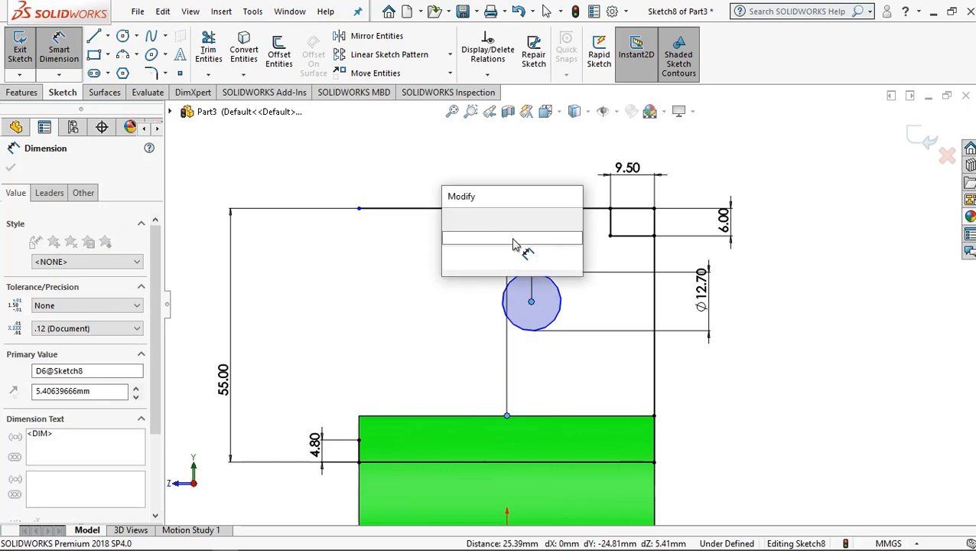
pyautogui.write('20')
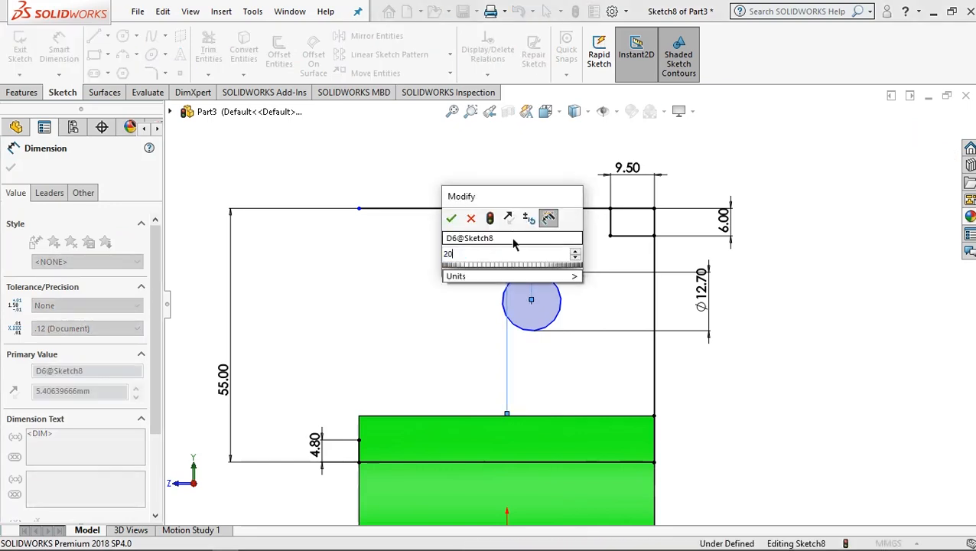
pyautogui.click(452, 219)
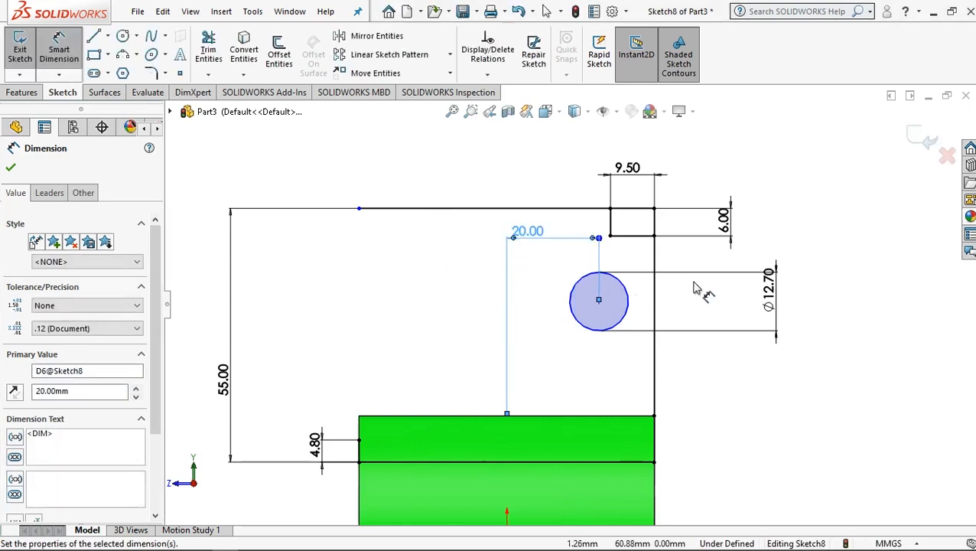
pyautogui.scroll(-1, 682, 279)
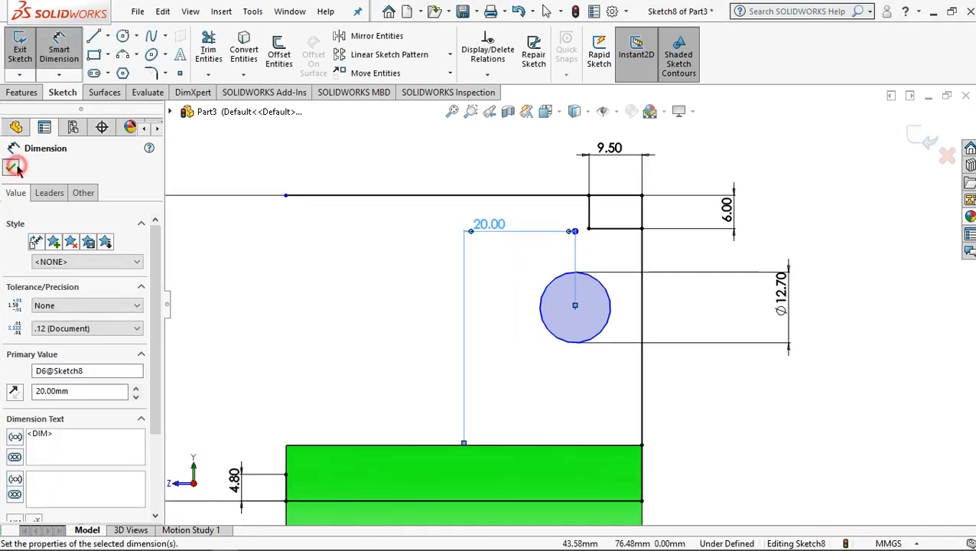
pyautogui.click(13, 166)
# Step: Draw a horizontal line about 12 mm long from the circle's top point to the profile's right vertical line
pyautogui.click(93, 36)
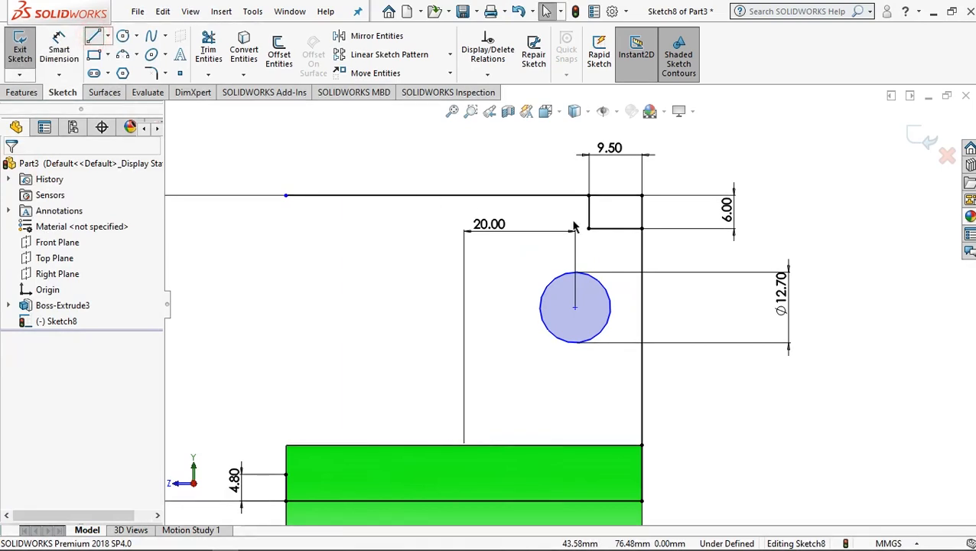
pyautogui.click(575, 273)
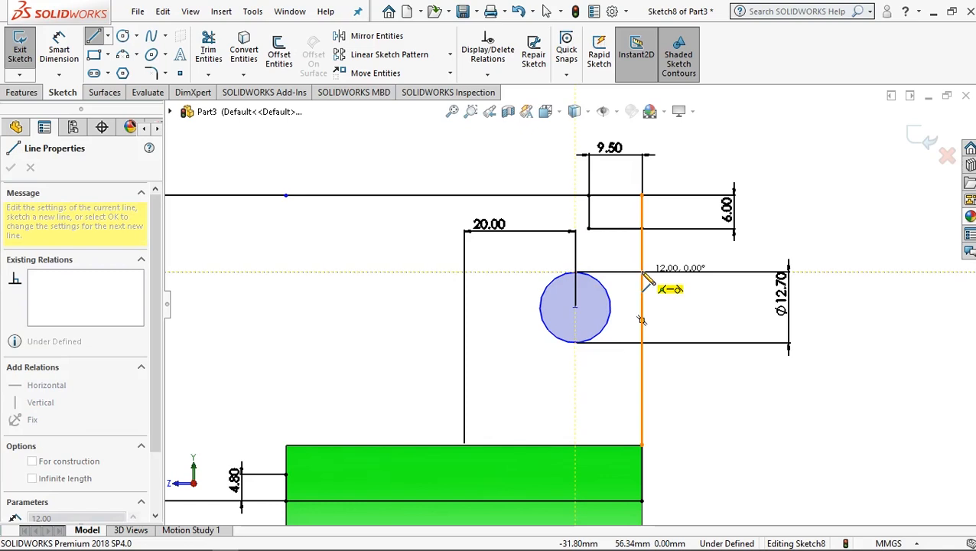
pyautogui.click(643, 273)
pyautogui.rightClick(680, 289)
pyautogui.click(719, 311)
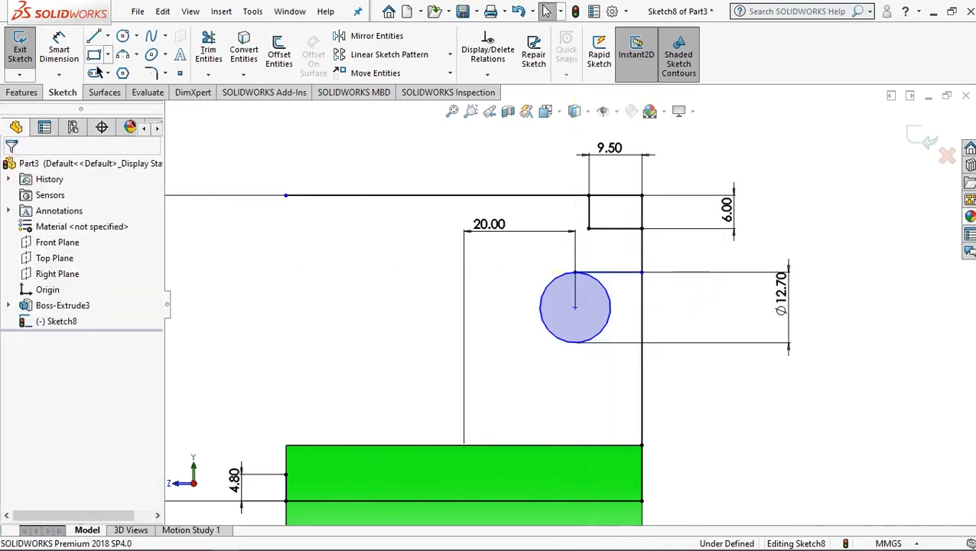
# Step: Draw a horizontal line from the circle's bottom point to the profile's right vertical line
pyautogui.press('l')
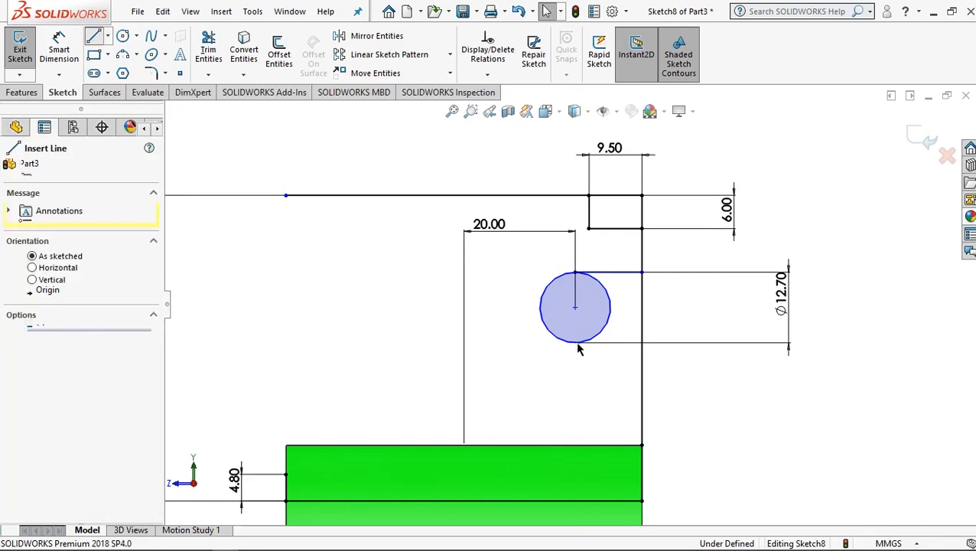
pyautogui.click(575, 342)
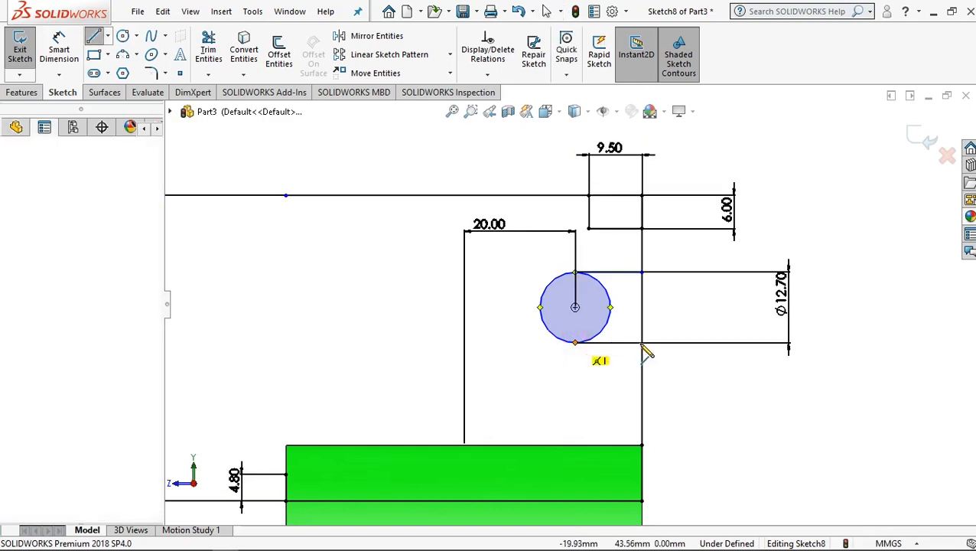
pyautogui.click(641, 342)
pyautogui.rightClick(678, 350)
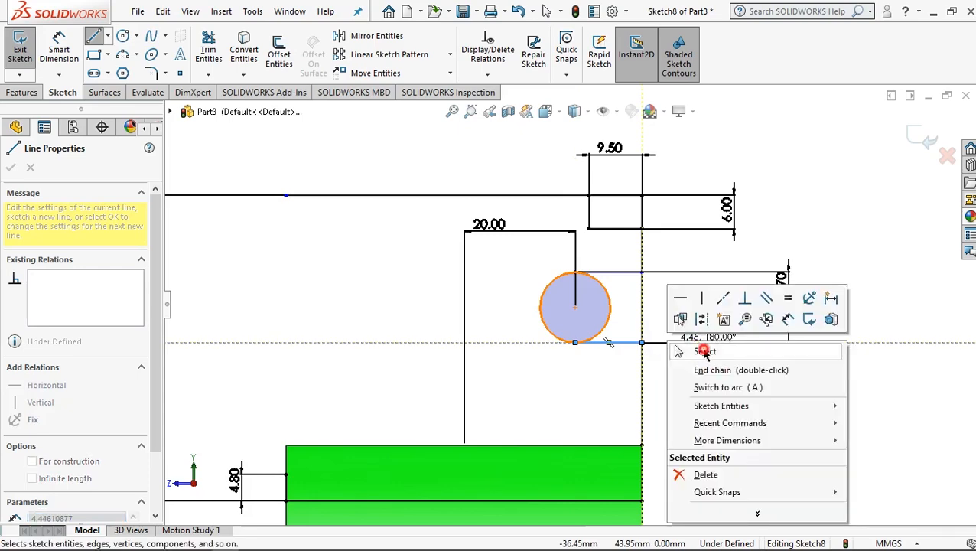
pyautogui.click(703, 351)
# Step: Draw a 45 mm vertical line from the midpoint of the green face's upper edge up to the profile's top line
pyautogui.scroll(2, 531, 234)
pyautogui.scroll(1, 570, 310)
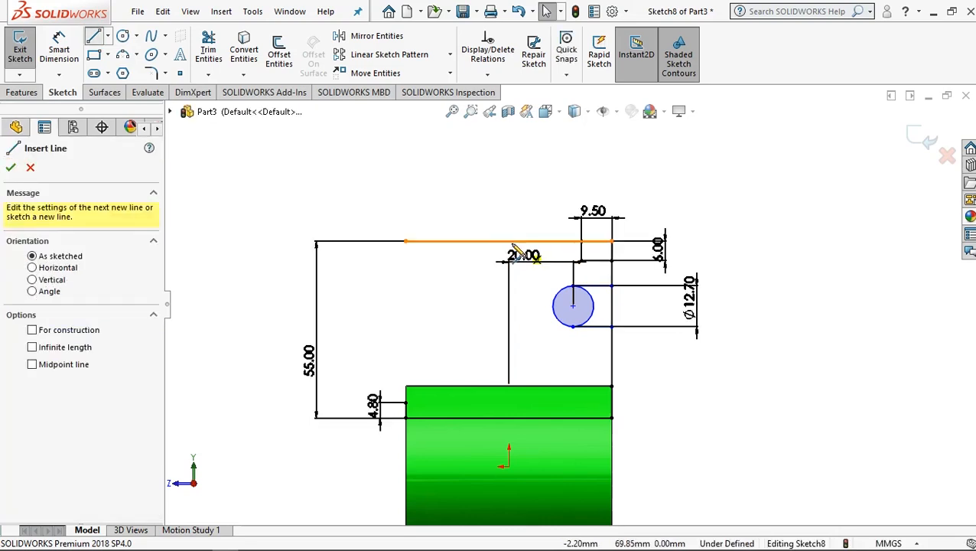
pyautogui.click(507, 384)
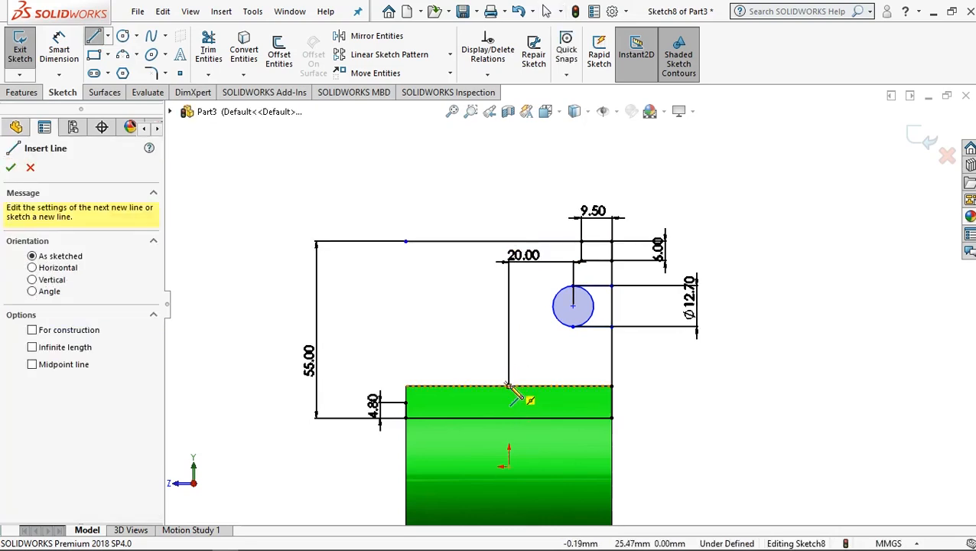
pyautogui.click(508, 386)
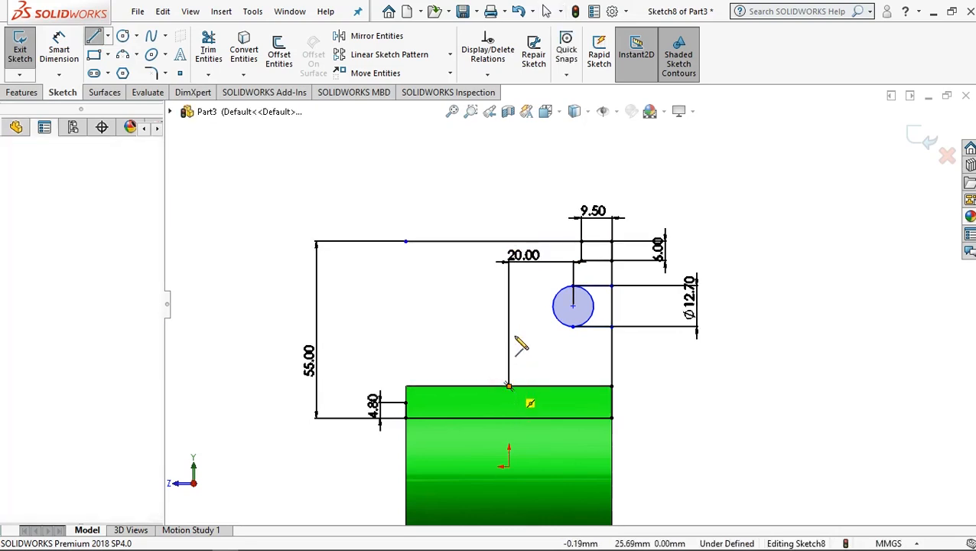
pyautogui.doubleClick(508, 242)
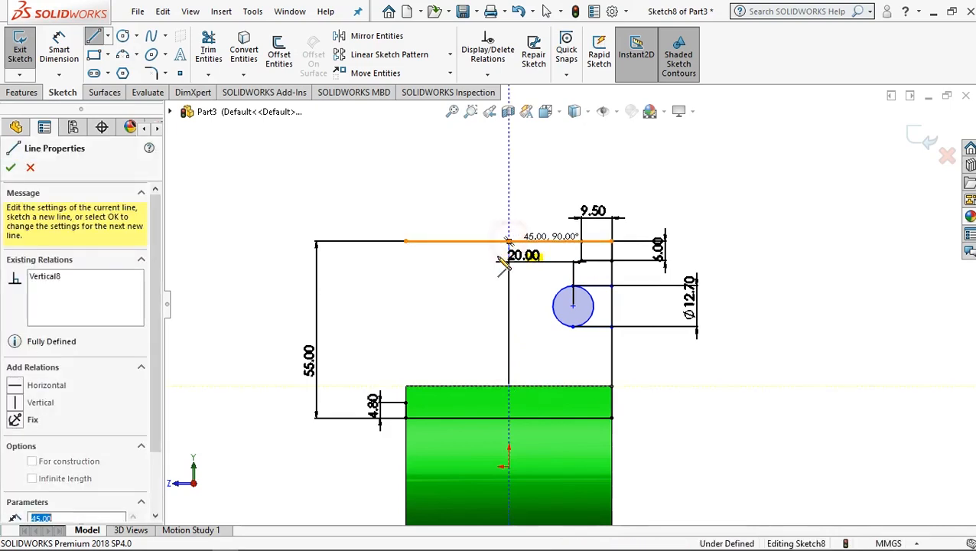
pyautogui.rightClick(461, 287)
pyautogui.click(478, 284)
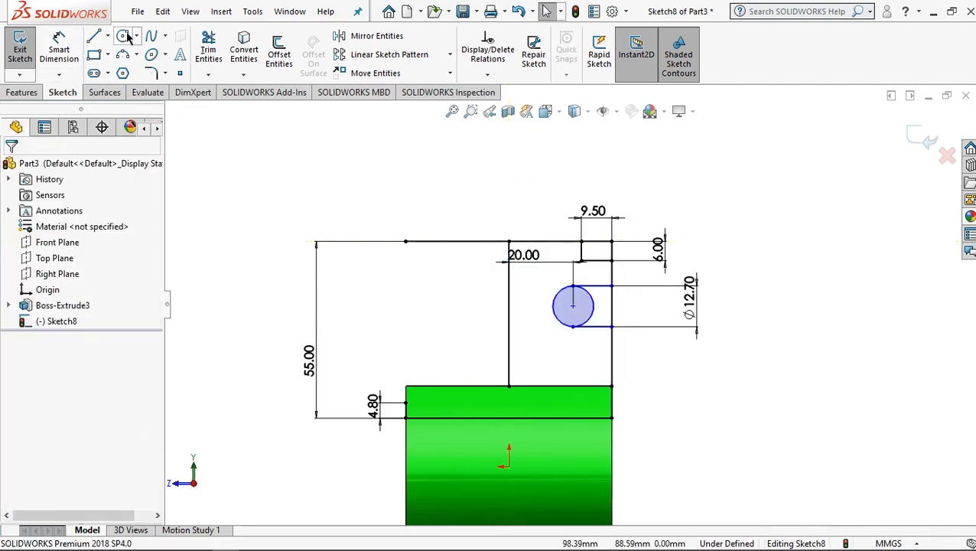
# Step: Draw a three-point arc of about 37.3 mm radius from the top of the 4.8 mm left edge line to just beyond the central vertical line
pyautogui.click(136, 54)
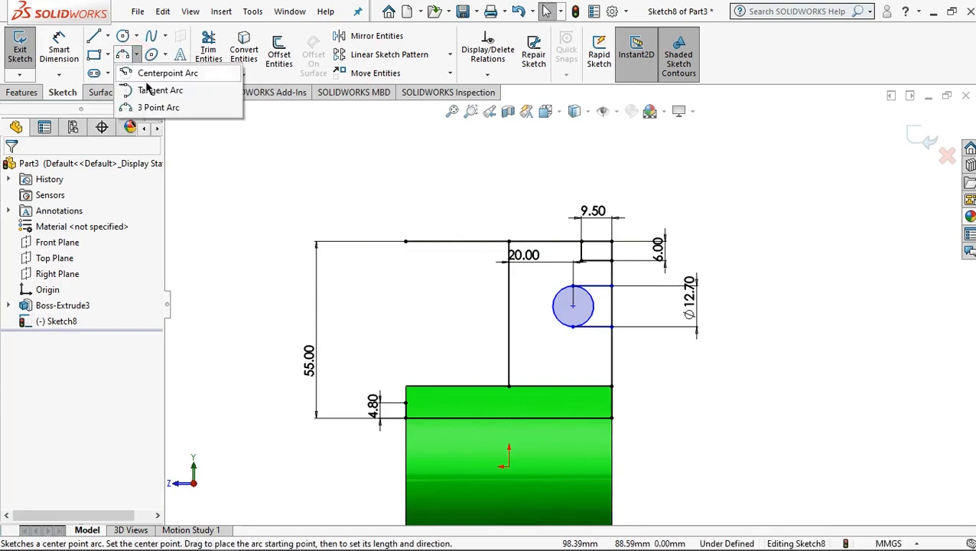
pyautogui.click(406, 411)
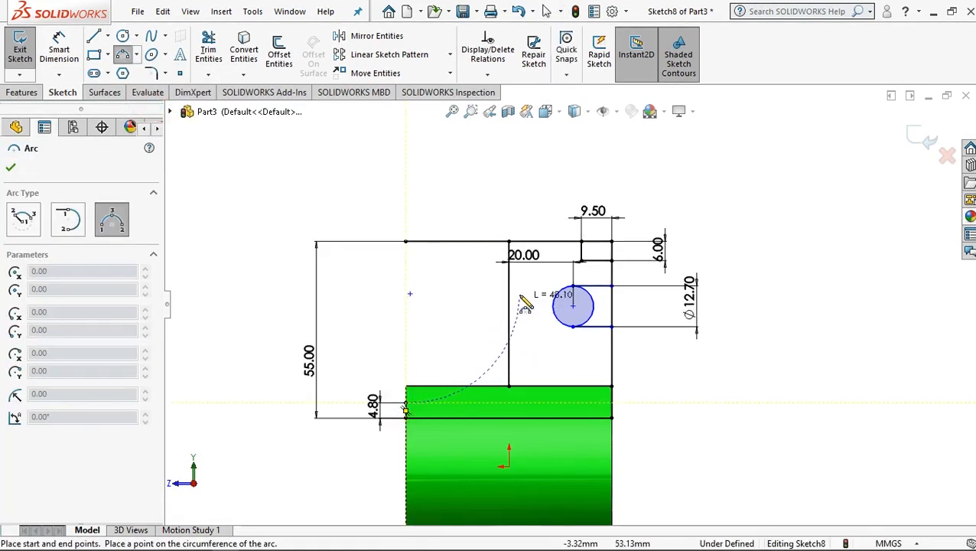
pyautogui.click(527, 286)
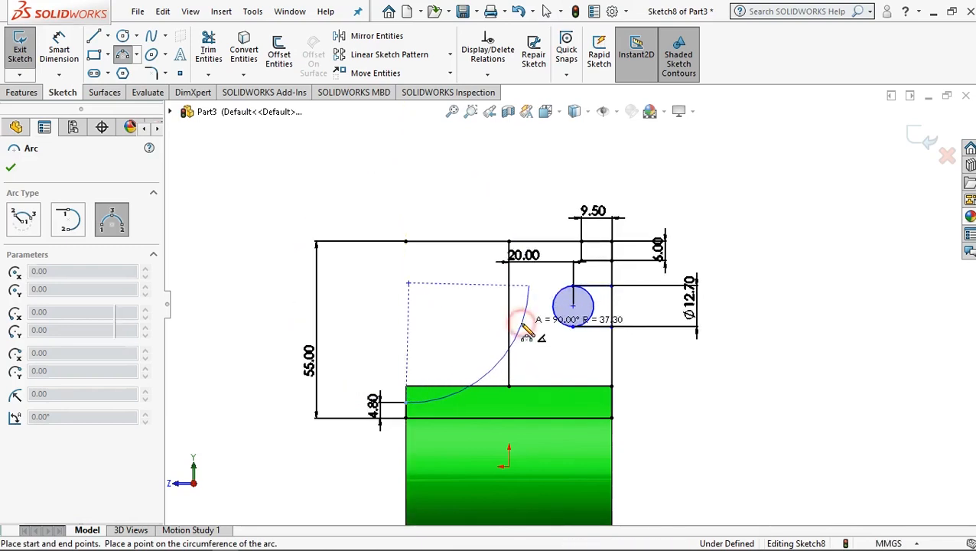
pyautogui.click(523, 337)
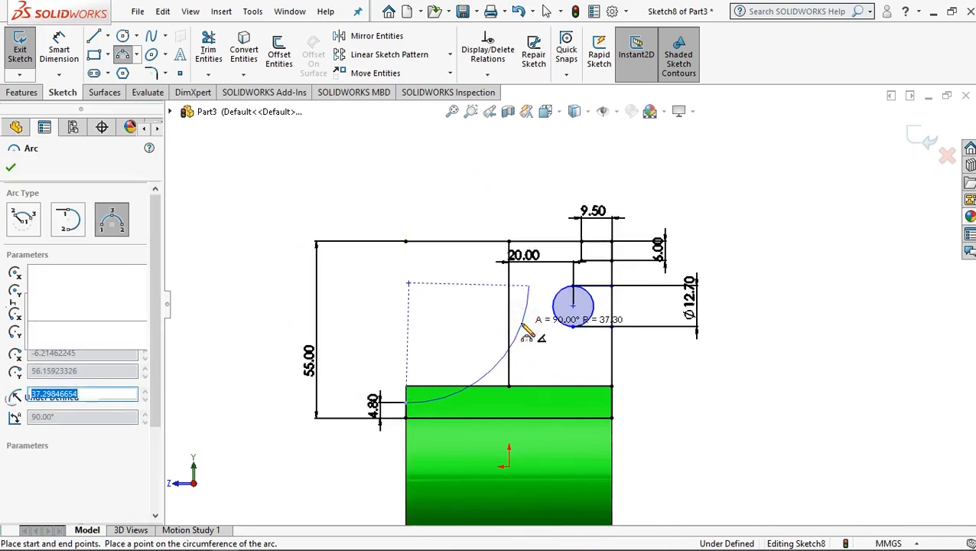
# Step: Dimension the arc's radius to 25 mm
pyautogui.click(59, 50)
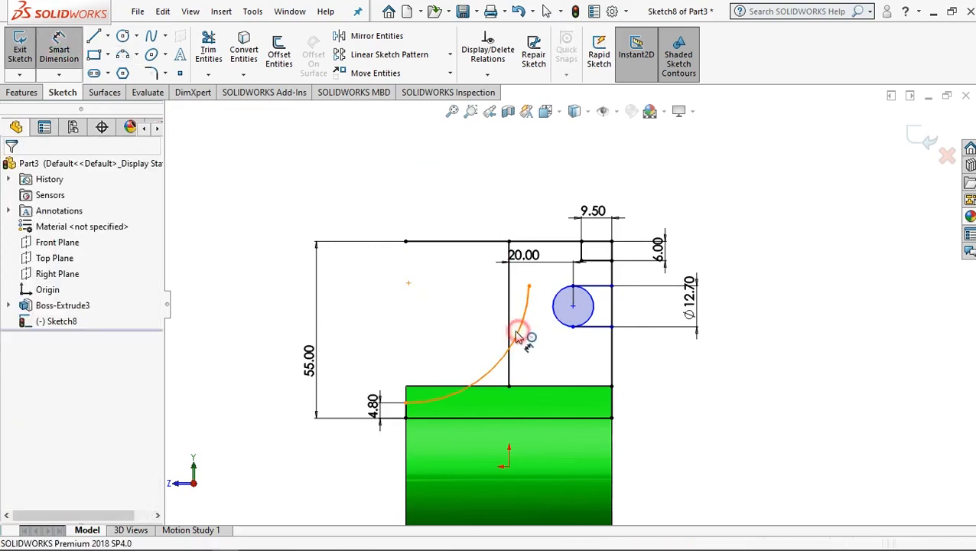
pyautogui.click(459, 329)
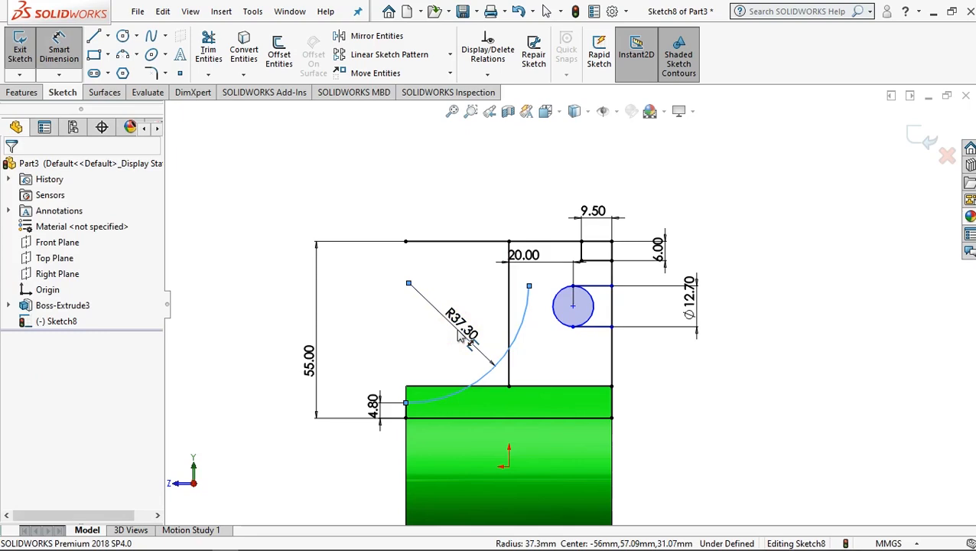
pyautogui.click(459, 334)
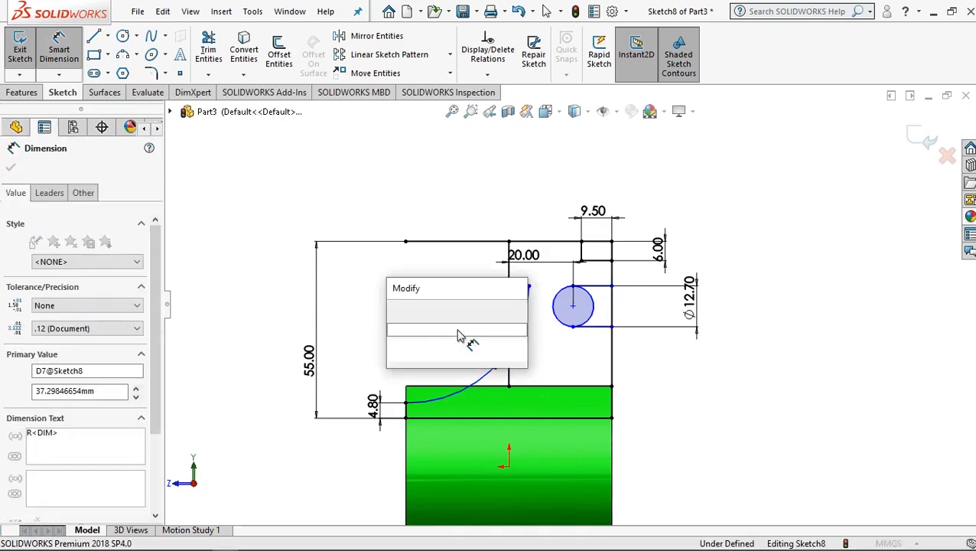
pyautogui.write('25')
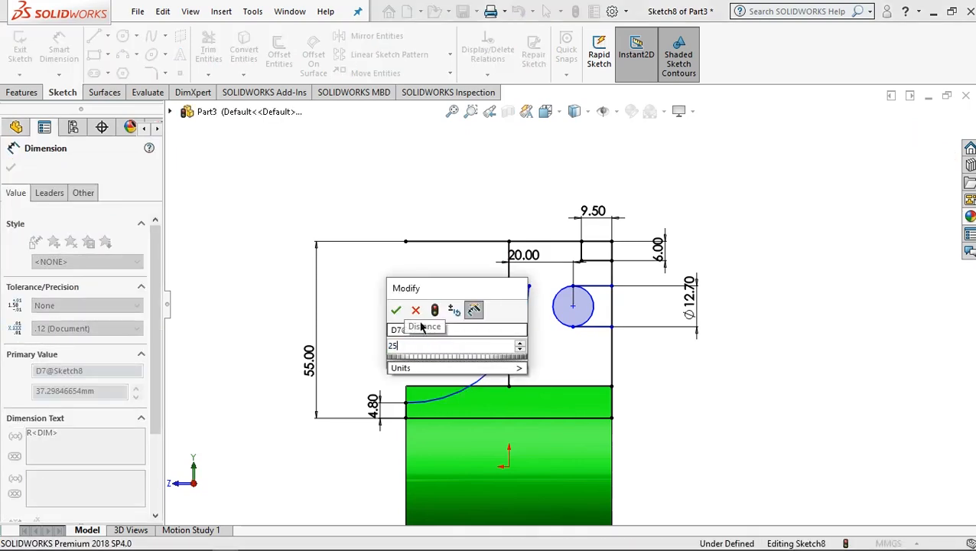
pyautogui.click(396, 310)
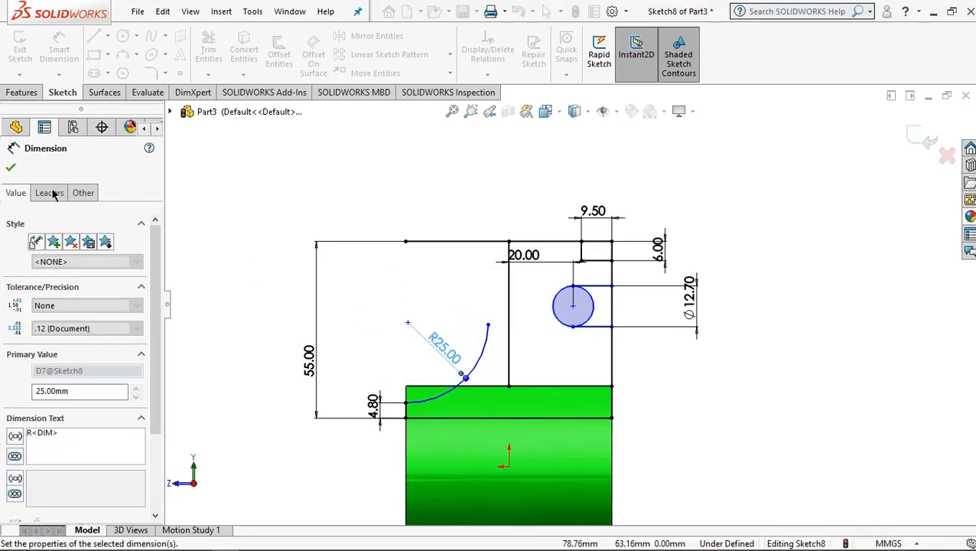
pyautogui.click(11, 168)
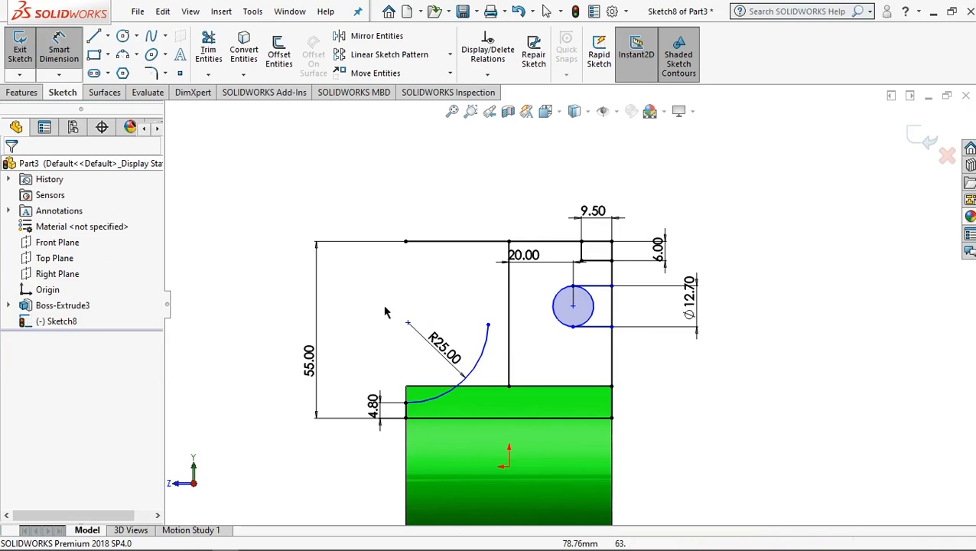
# Step: Make the arc tangent to the central vertical line
pyautogui.scroll(-3, 490, 355)
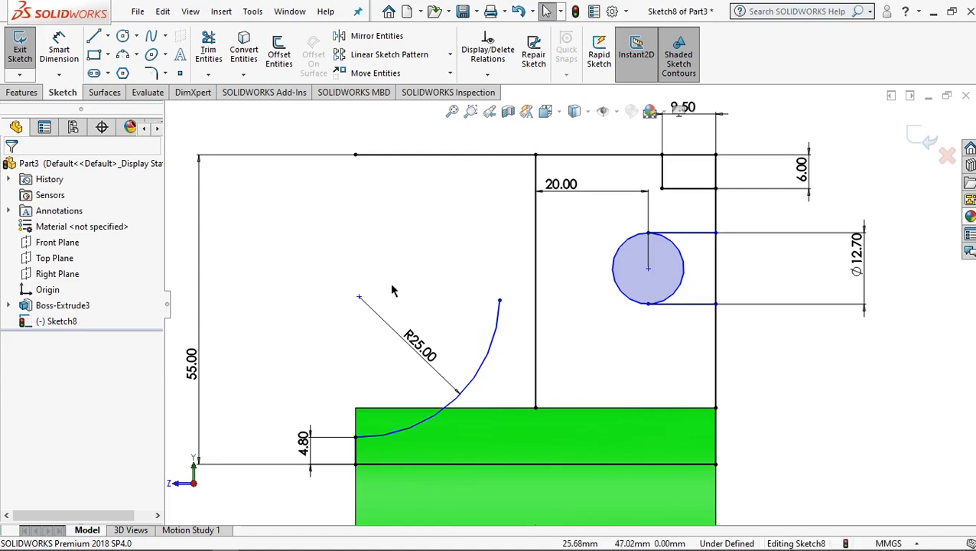
pyautogui.click(535, 339)
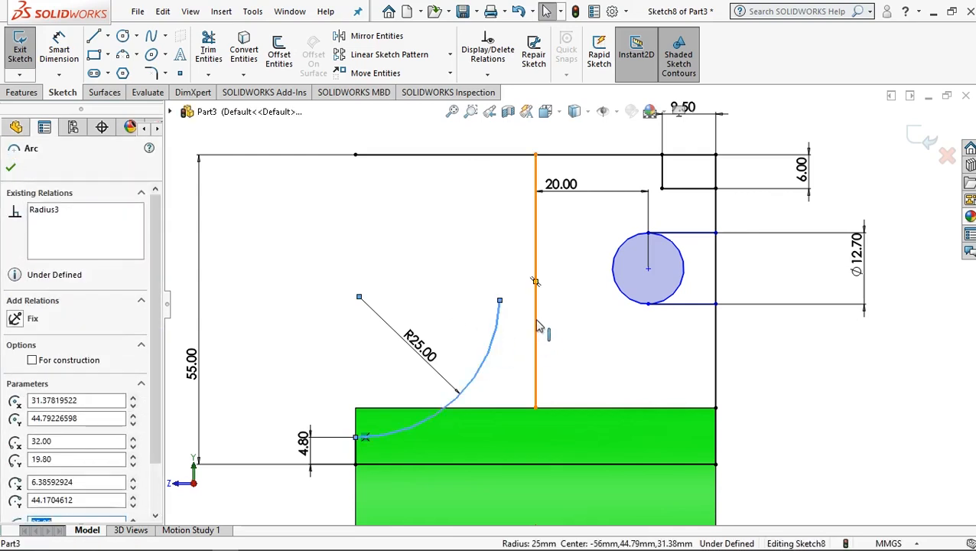
pyautogui.click(536, 322)
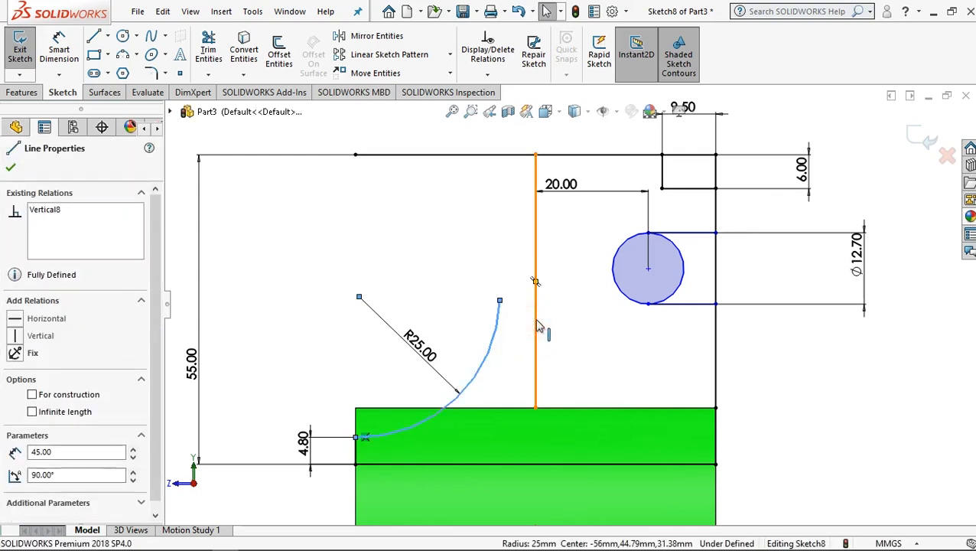
pyautogui.keyDown('ctrl'); pyautogui.click(536, 326); pyautogui.keyUp('ctrl')
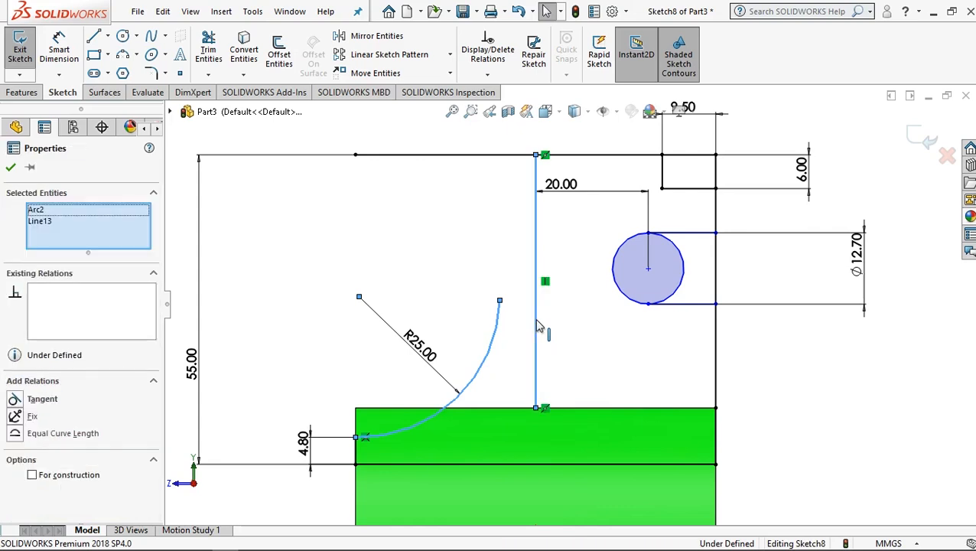
pyautogui.click(15, 400)
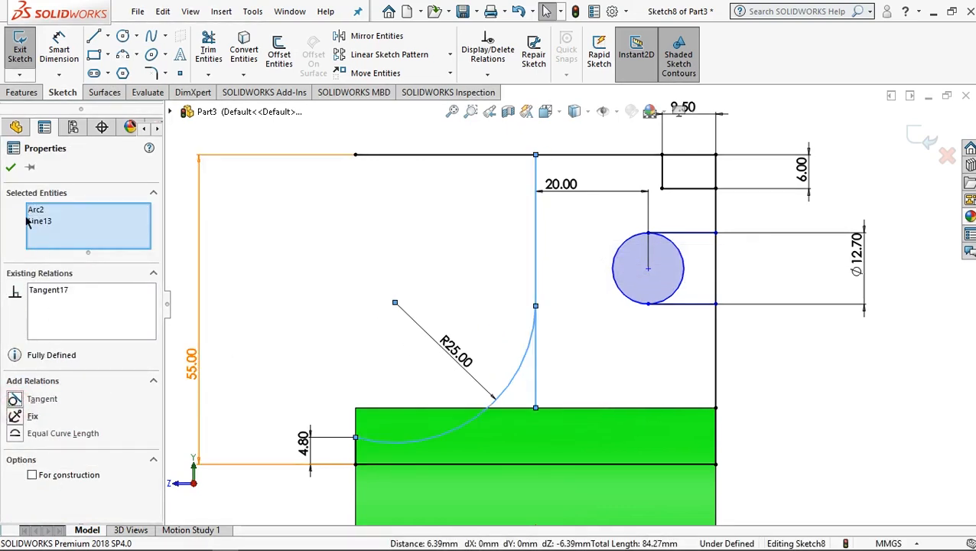
pyautogui.click(10, 167)
pyautogui.click(570, 319)
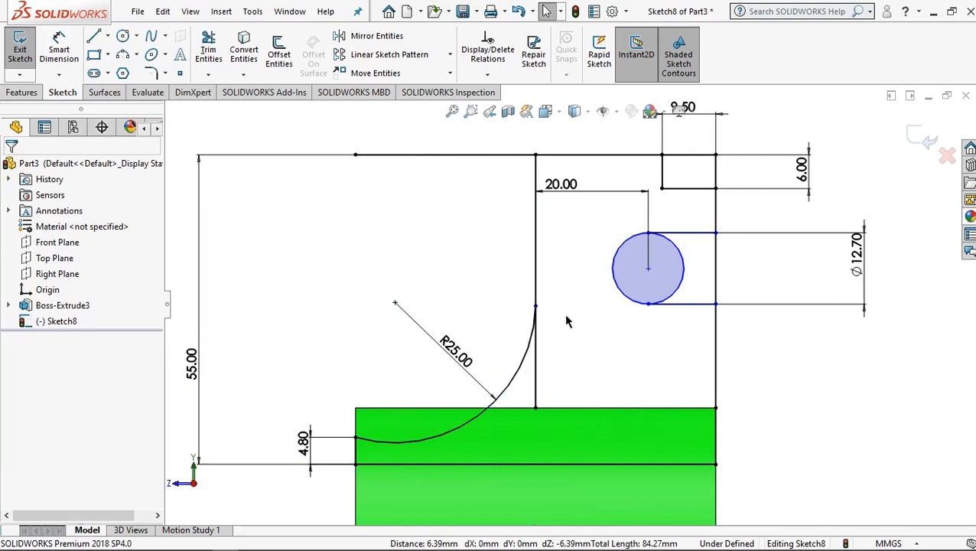
# Step: Try to trim the central vertical line below the end of the 25 mm arc
pyautogui.scroll(3, 559, 322)
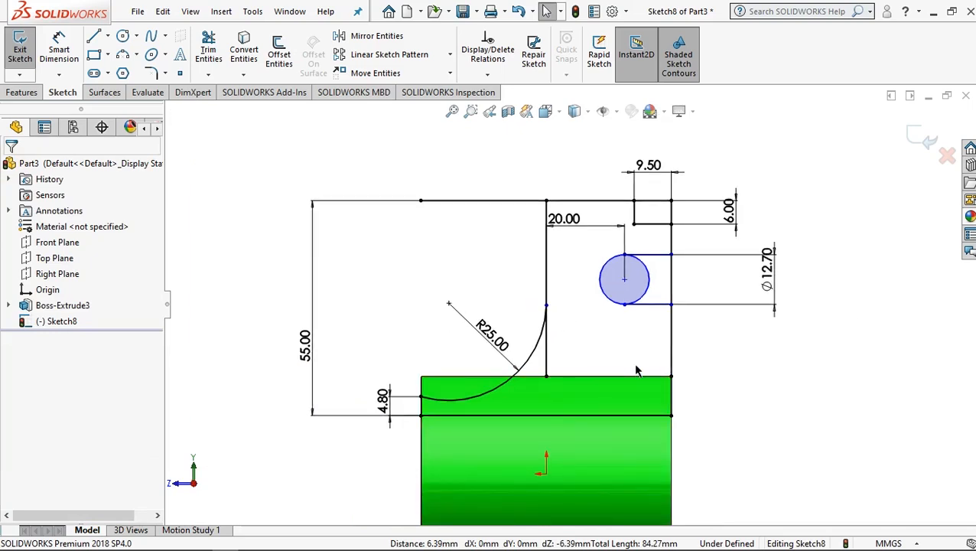
pyautogui.click(208, 51)
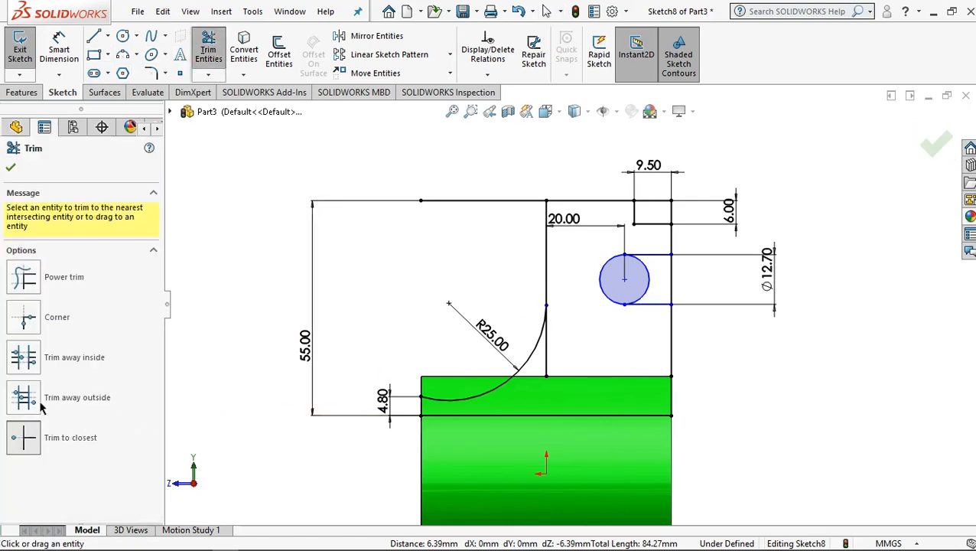
pyautogui.scroll(-4, 570, 353)
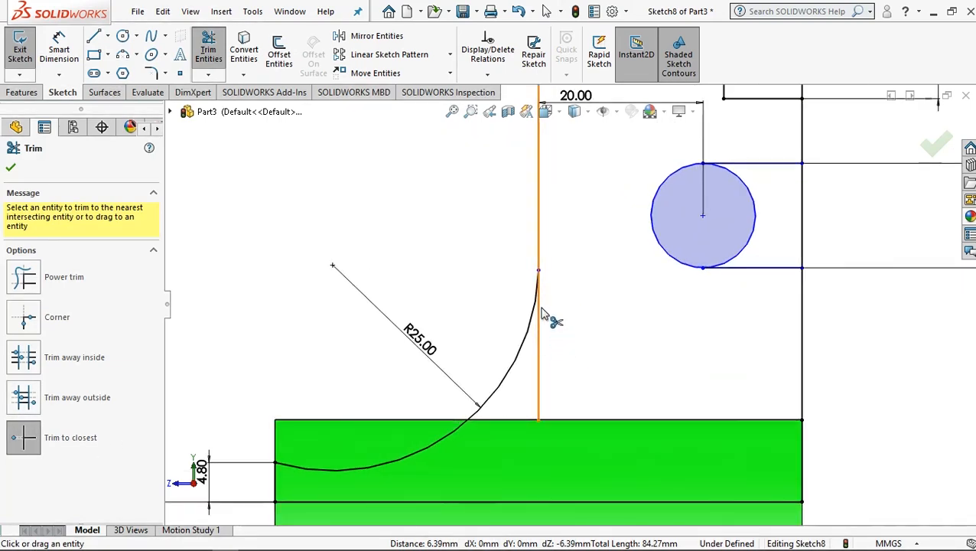
pyautogui.scroll(-5, 543, 318)
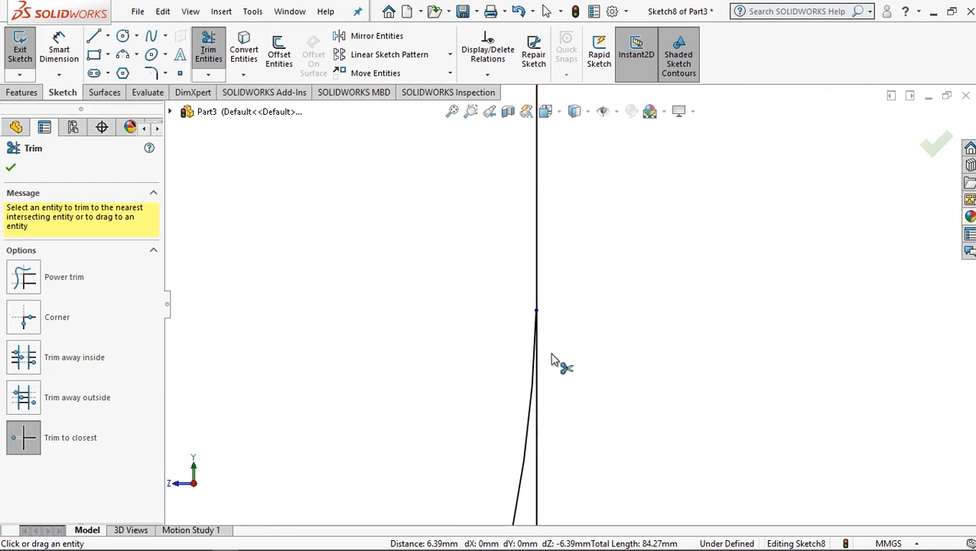
pyautogui.scroll(3, 552, 358)
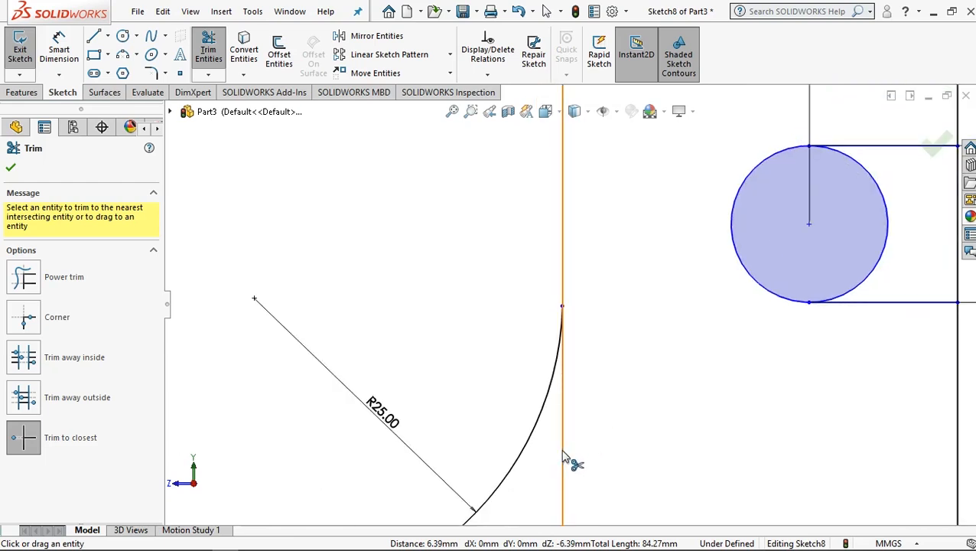
pyautogui.scroll(2, 566, 460)
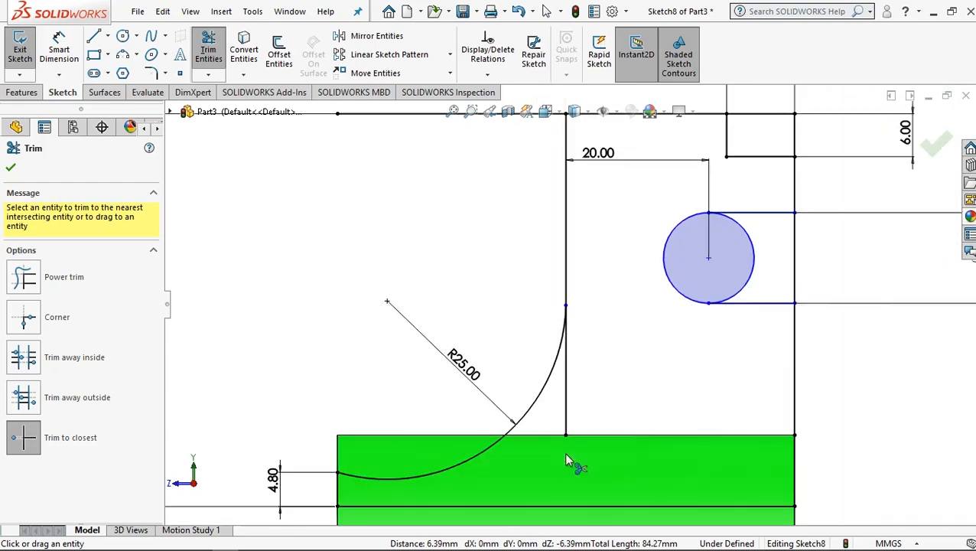
pyautogui.click(566, 403)
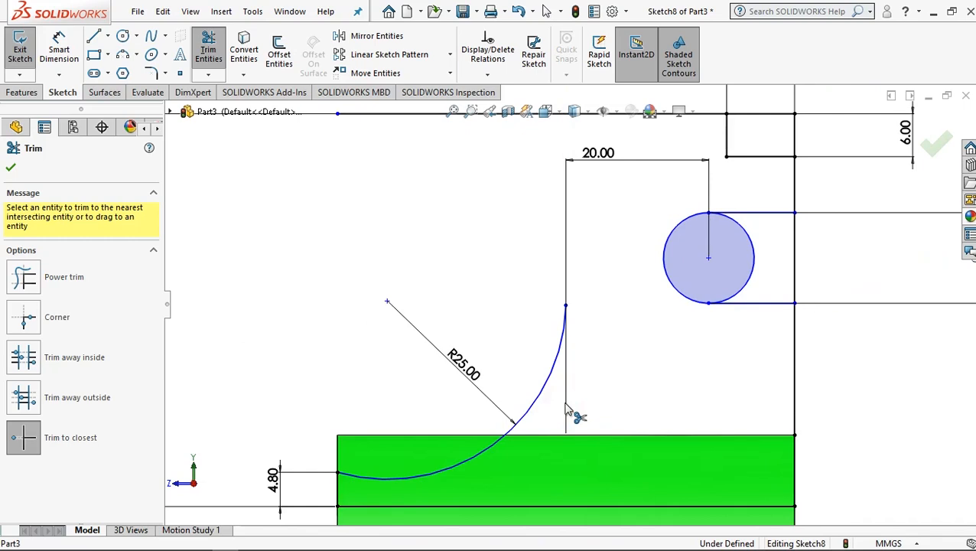
pyautogui.press('Escape')
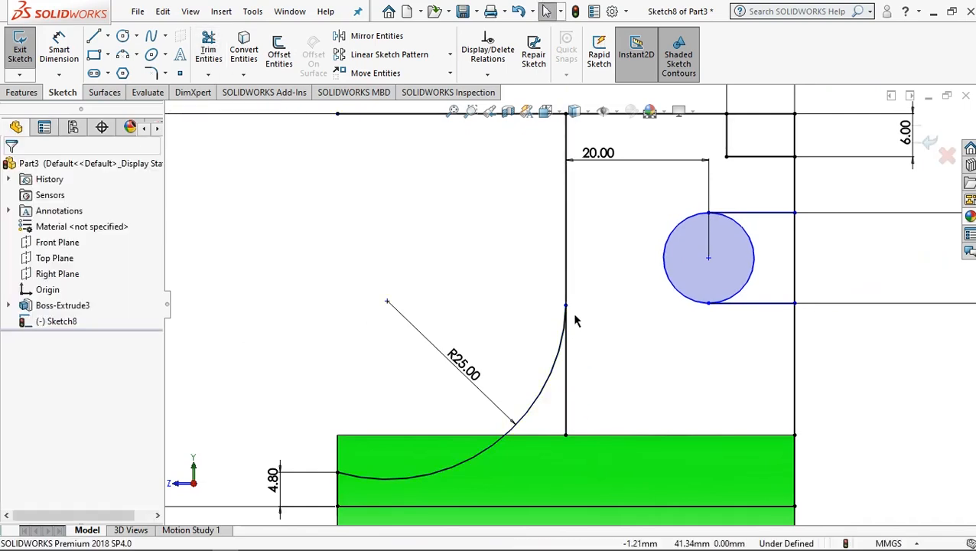
# Step: Trim away the part of the central vertical line below its tangent point with the 25 mm arc
pyautogui.scroll(-3, 576, 320)
pyautogui.click(209, 50)
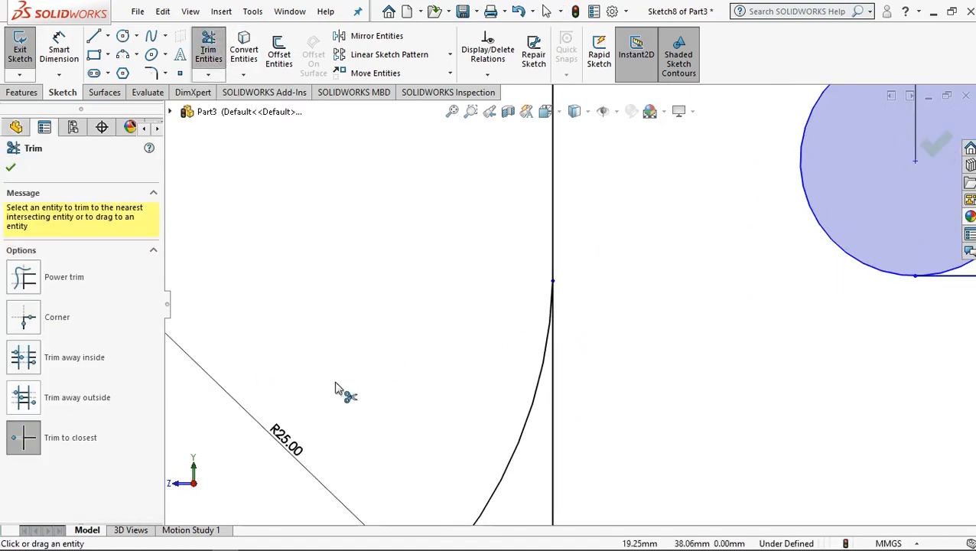
pyautogui.scroll(-3, 558, 291)
pyautogui.scroll(-2, 558, 290)
pyautogui.scroll(-1, 557, 259)
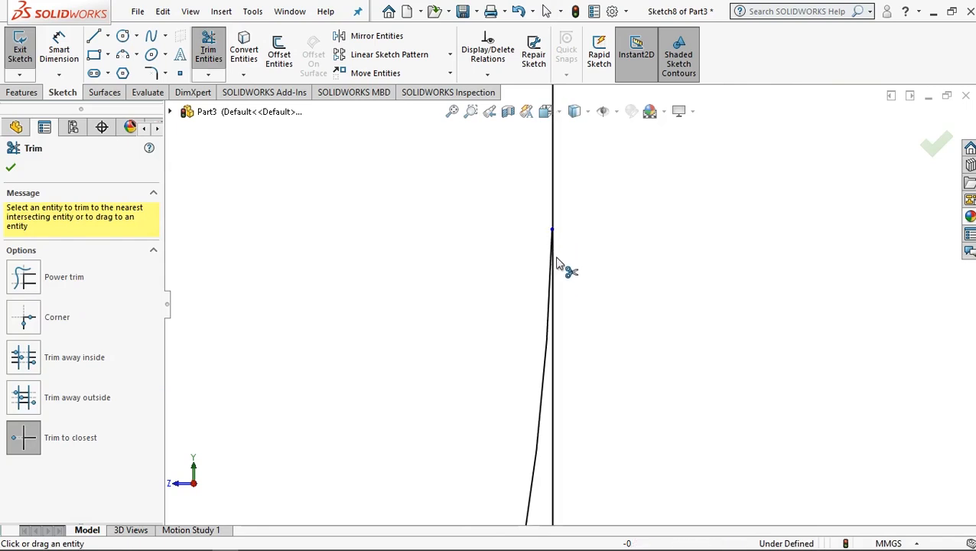
pyautogui.scroll(5, 556, 325)
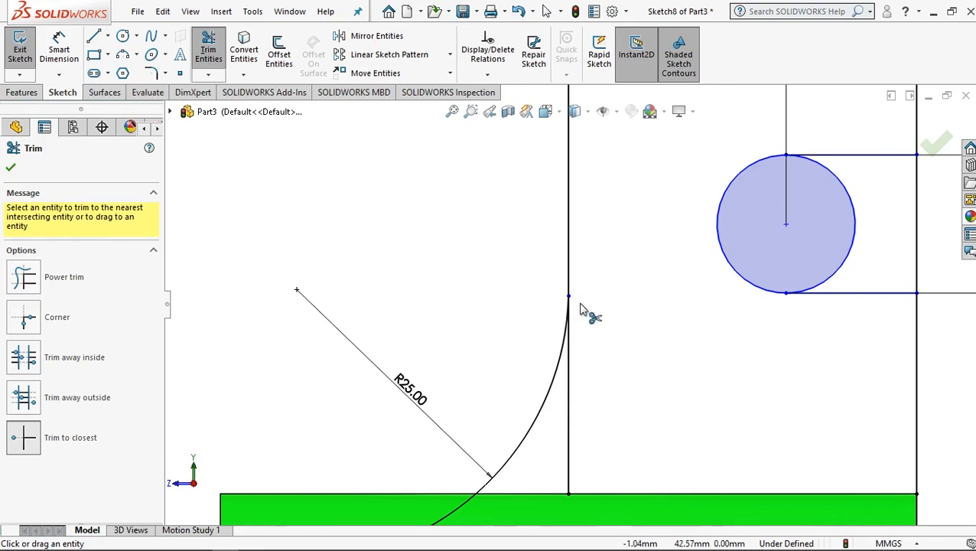
pyautogui.scroll(-3, 581, 319)
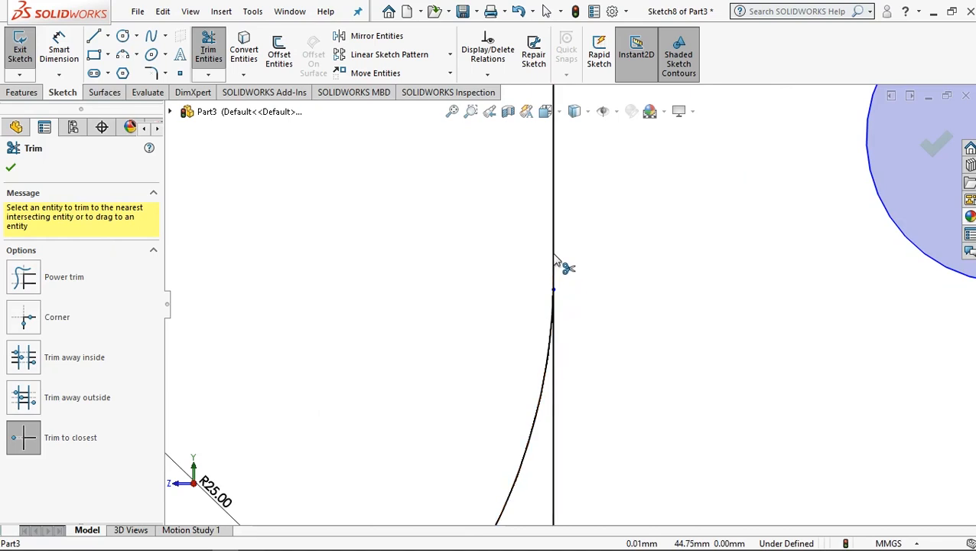
pyautogui.scroll(3, 587, 336)
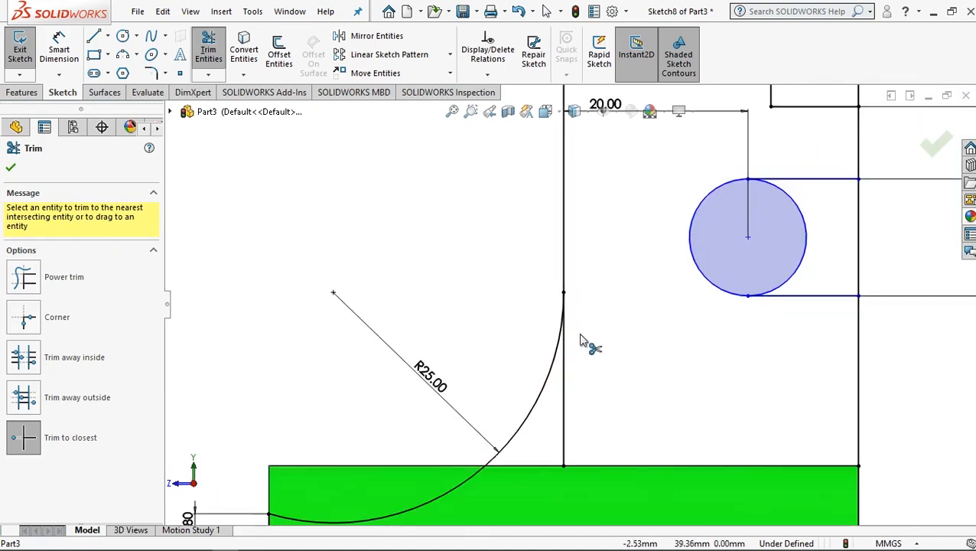
pyautogui.click(10, 170)
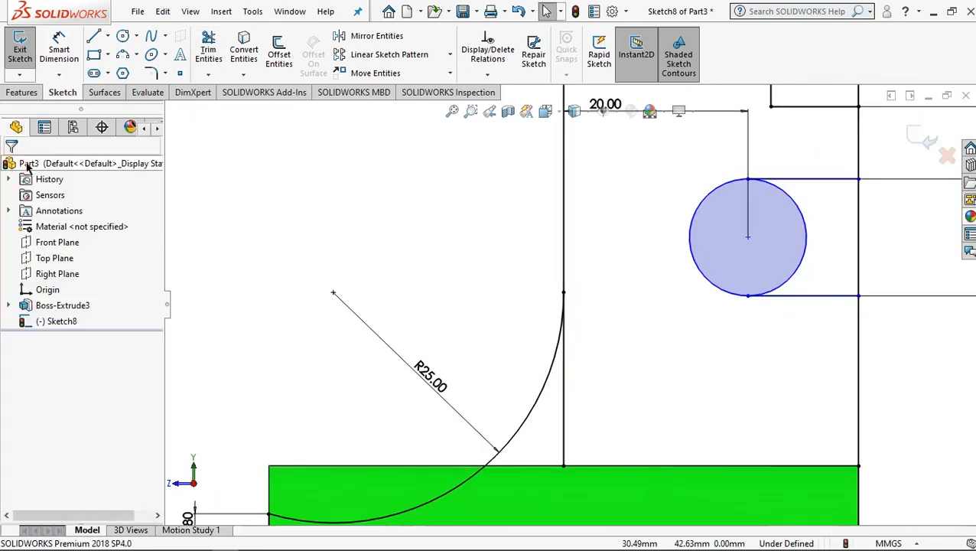
pyautogui.click(208, 47)
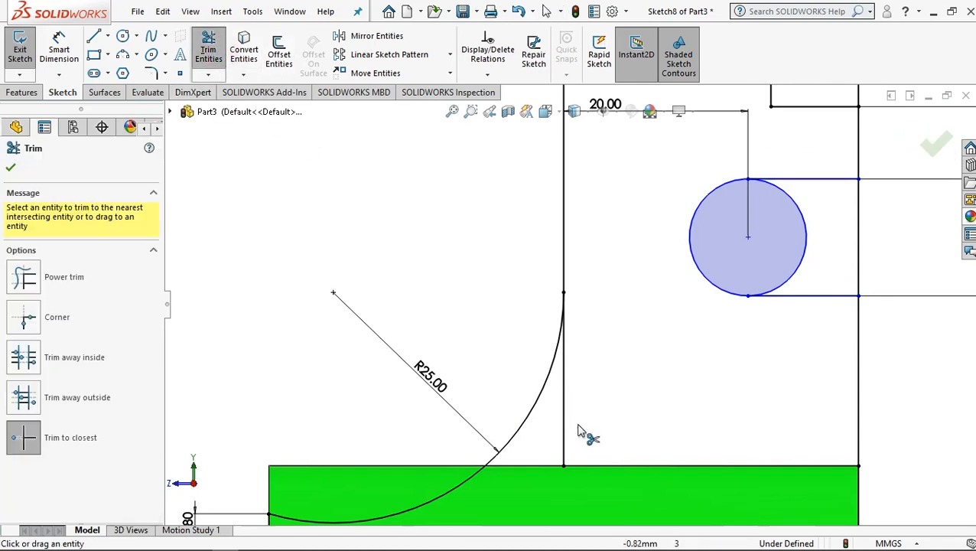
pyautogui.click(566, 447)
# Step: Trim the profile's outer top and side segments at the 9.5 by 6 mm corner to open the notch
pyautogui.scroll(4, 571, 440)
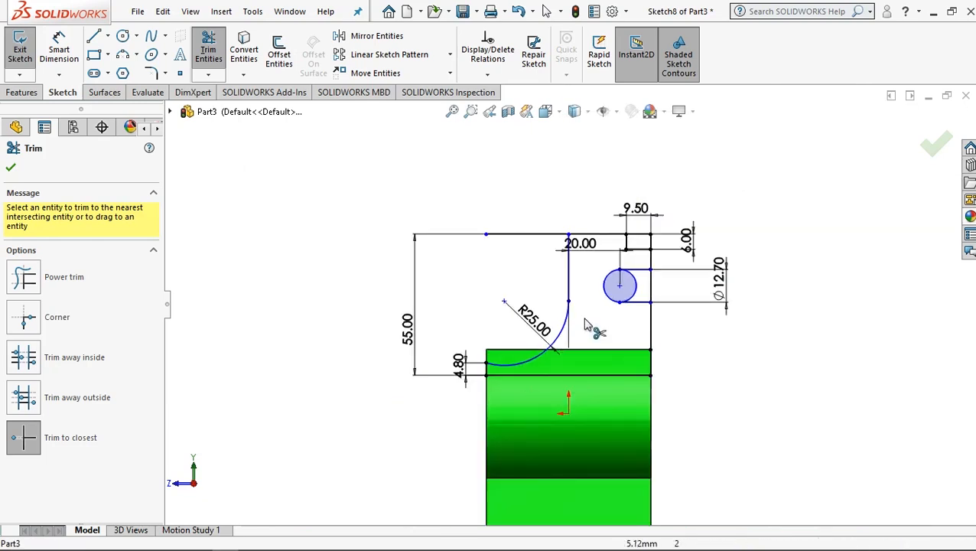
pyautogui.scroll(-3, 657, 261)
pyautogui.scroll(-1, 656, 262)
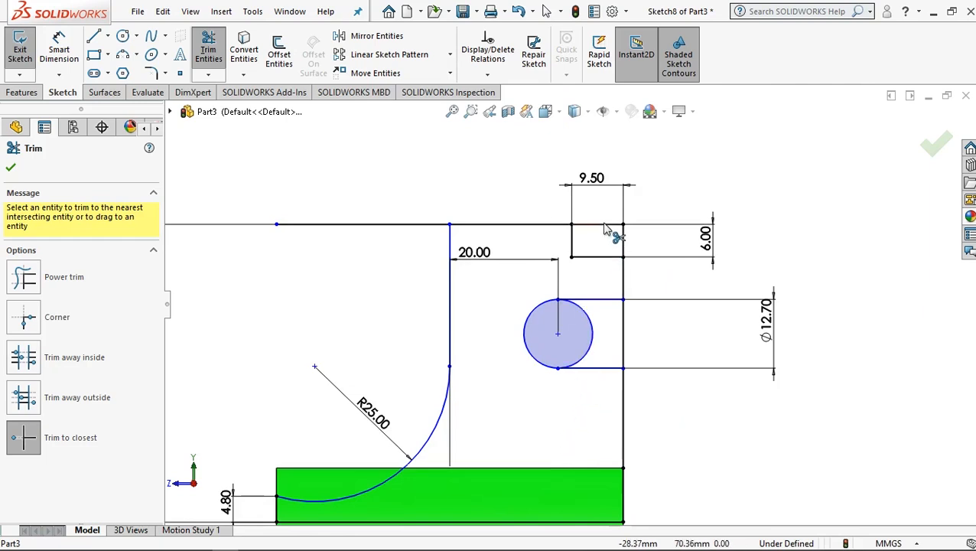
pyautogui.scroll(-2, 604, 230)
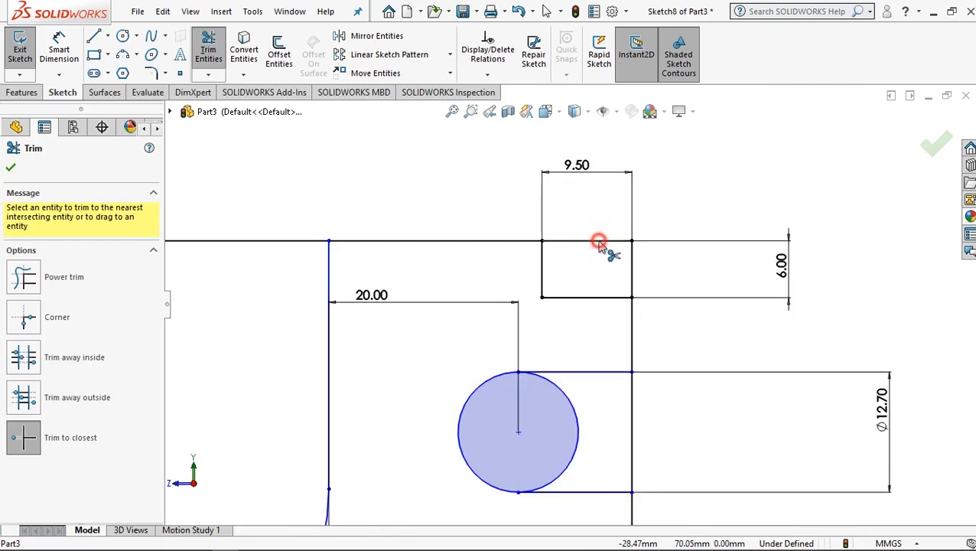
pyautogui.click(599, 243)
pyautogui.click(532, 293)
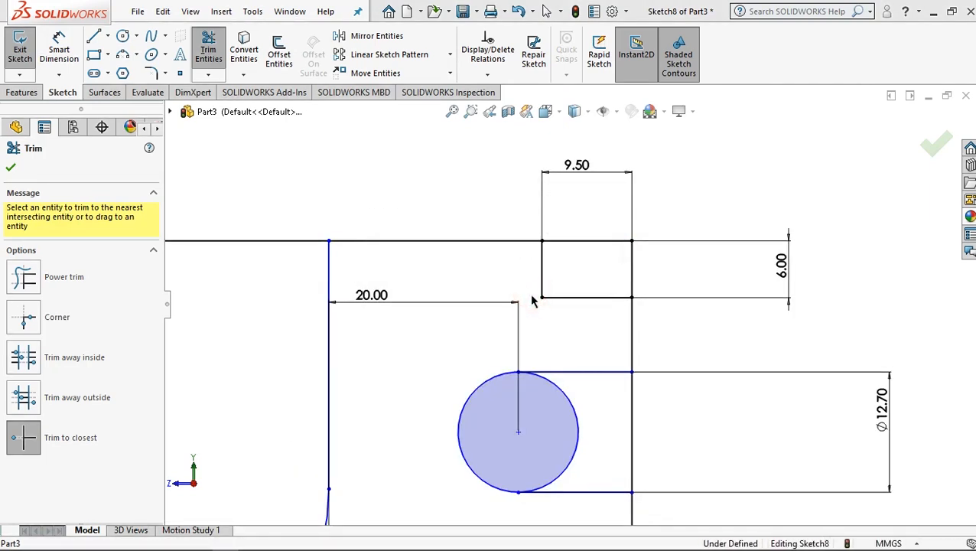
pyautogui.click(632, 268)
# Step: Trim the side edge between the two slot lines and the circle's inner half to leave an open round-ended slot
pyautogui.scroll(3, 610, 351)
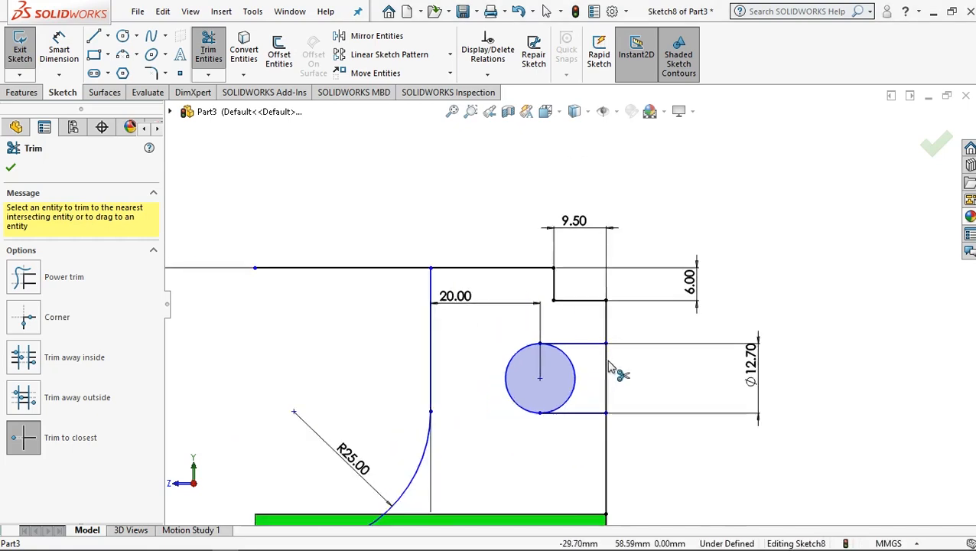
pyautogui.scroll(2, 610, 358)
pyautogui.click(605, 376)
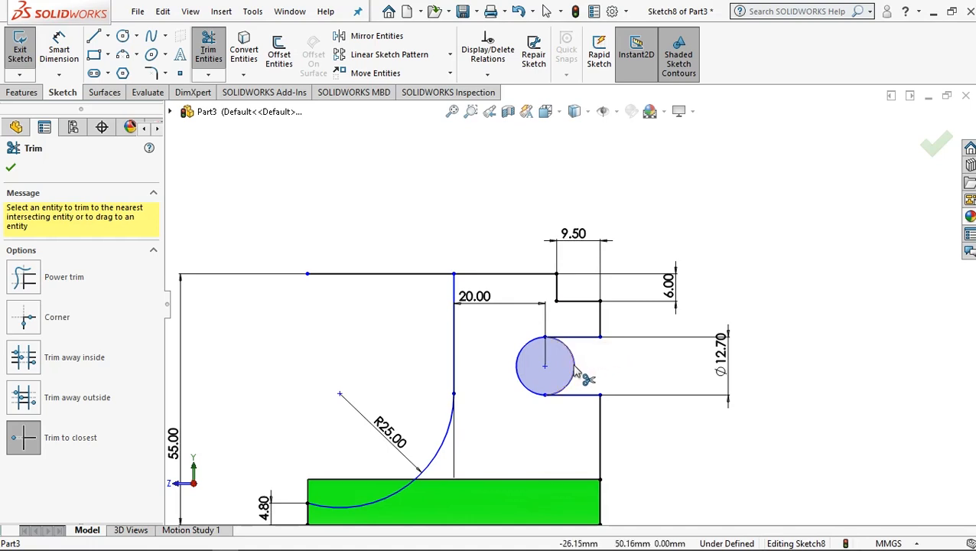
pyautogui.click(579, 373)
pyautogui.scroll(2, 566, 378)
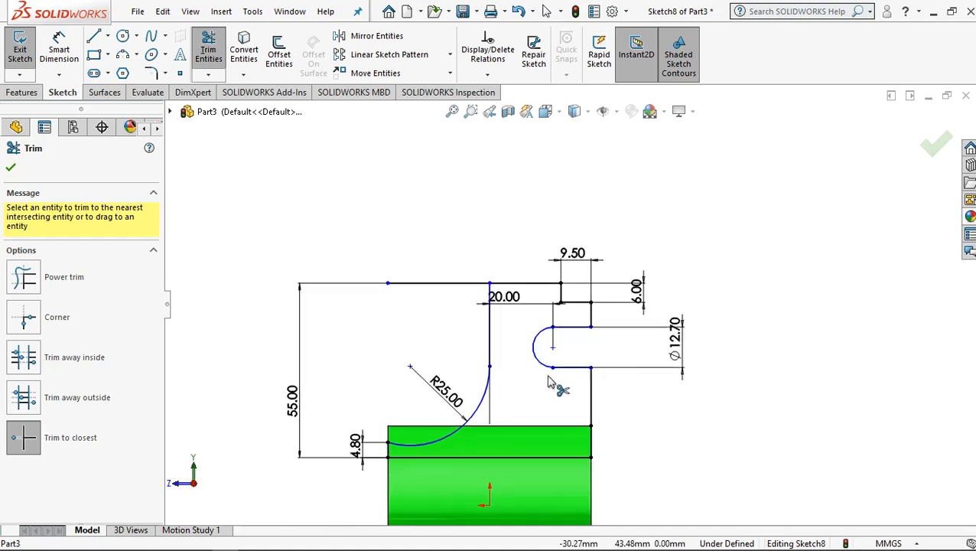
pyautogui.click(10, 169)
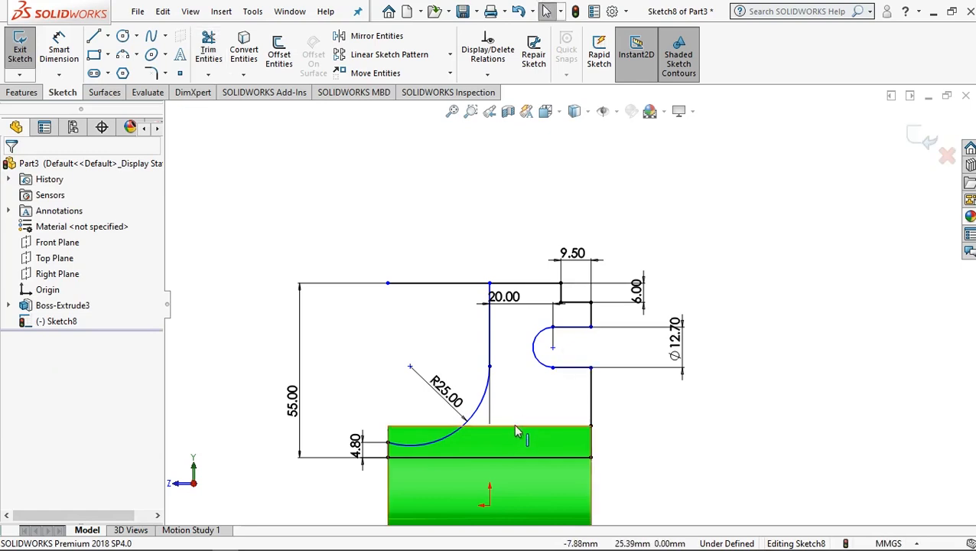
# Step: Extrude the upper plate region and the region overlapping the green face 13 mm in the reversed direction, merged with the hook body
pyautogui.moveTo(516, 430)
pyautogui.mouseDown(button='middle')
pyautogui.moveTo(566, 417)
pyautogui.moveTo(568, 435)
pyautogui.moveTo(560, 443)
pyautogui.moveTo(488, 340)
pyautogui.moveTo(470, 333)
pyautogui.mouseUp(button='middle')
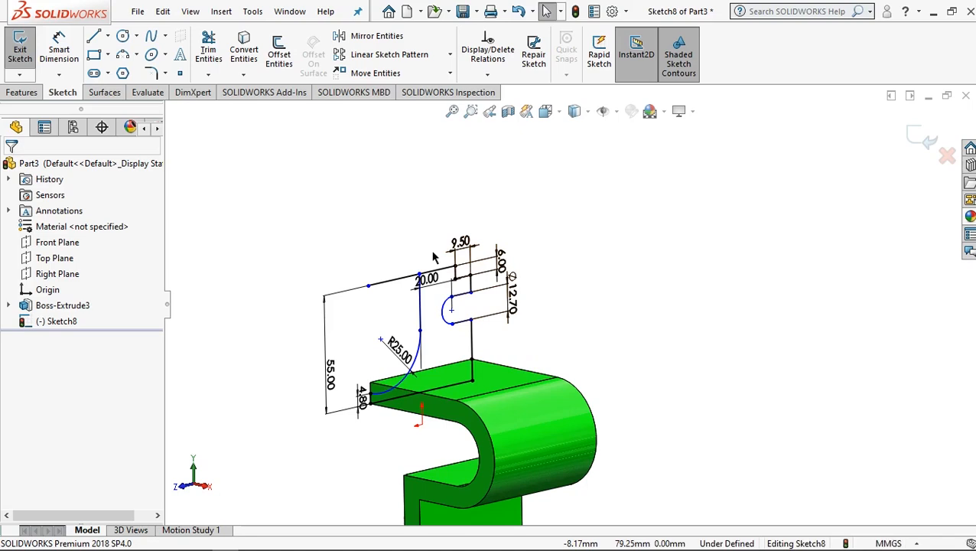
pyautogui.click(12, 92)
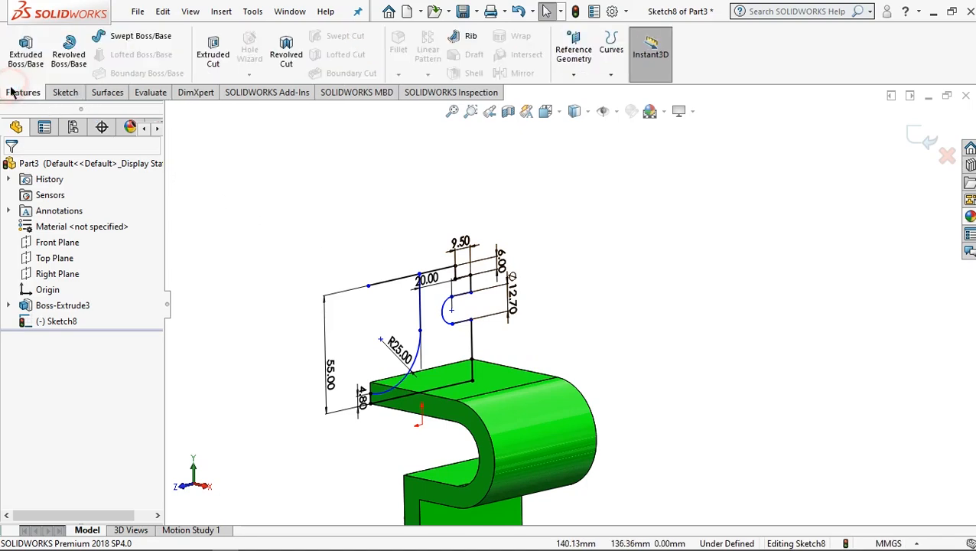
pyautogui.click(25, 57)
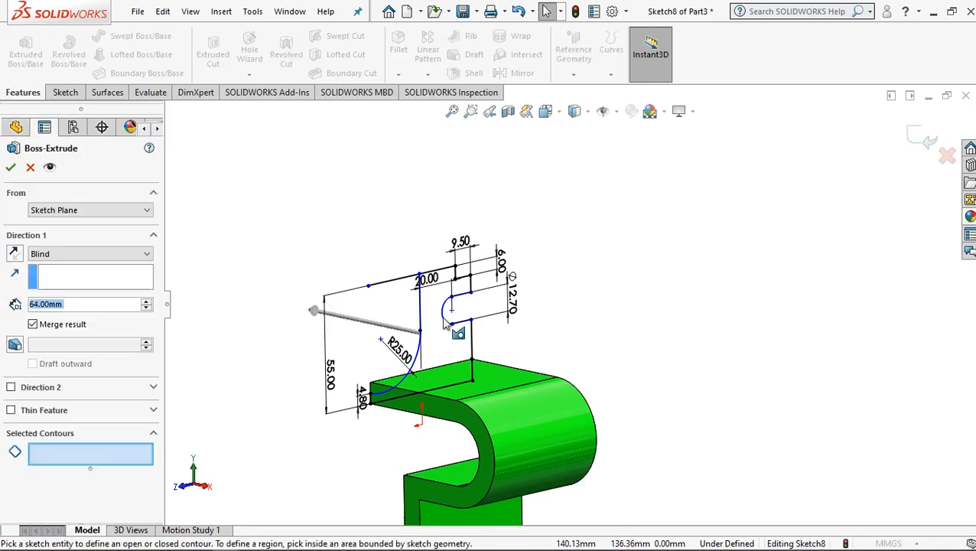
pyautogui.click(14, 255)
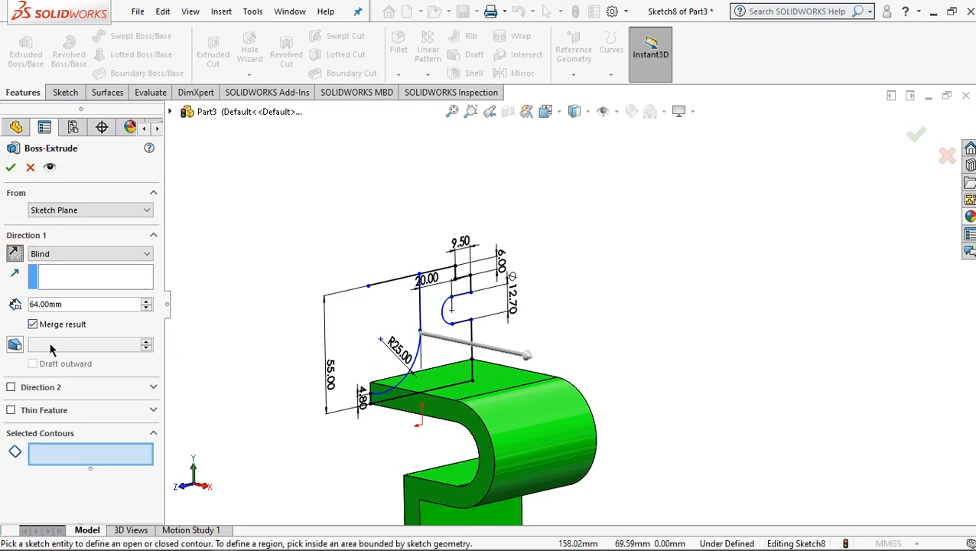
pyautogui.doubleClick(69, 304)
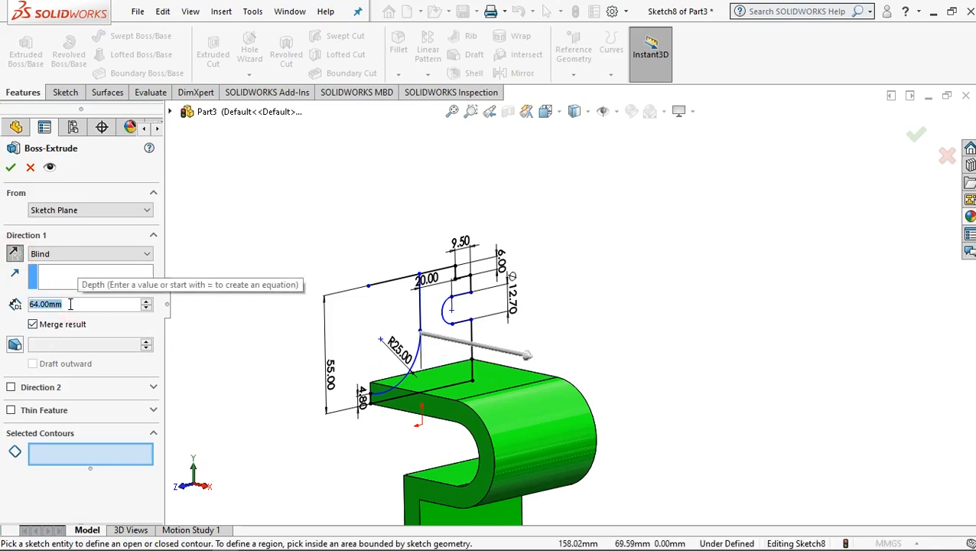
pyautogui.write('133')
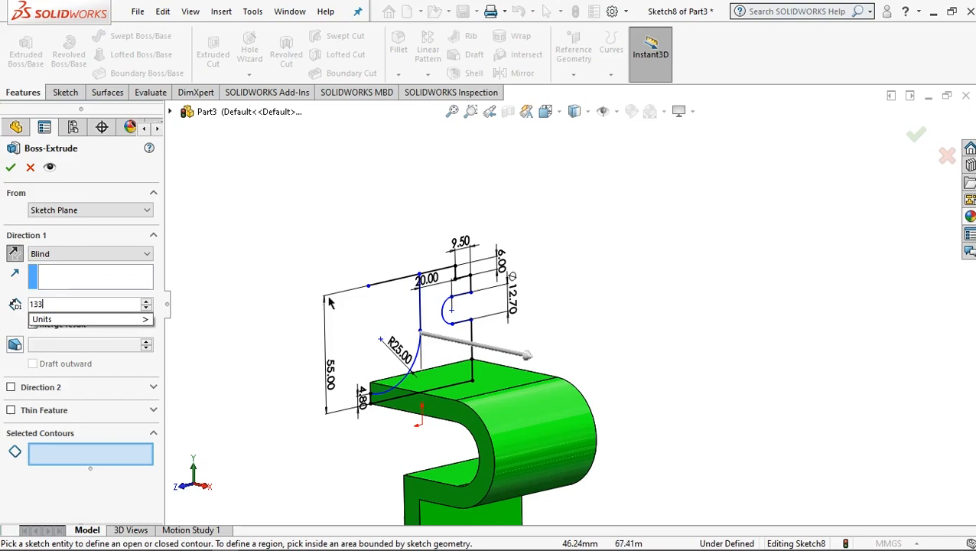
pyautogui.click(434, 326)
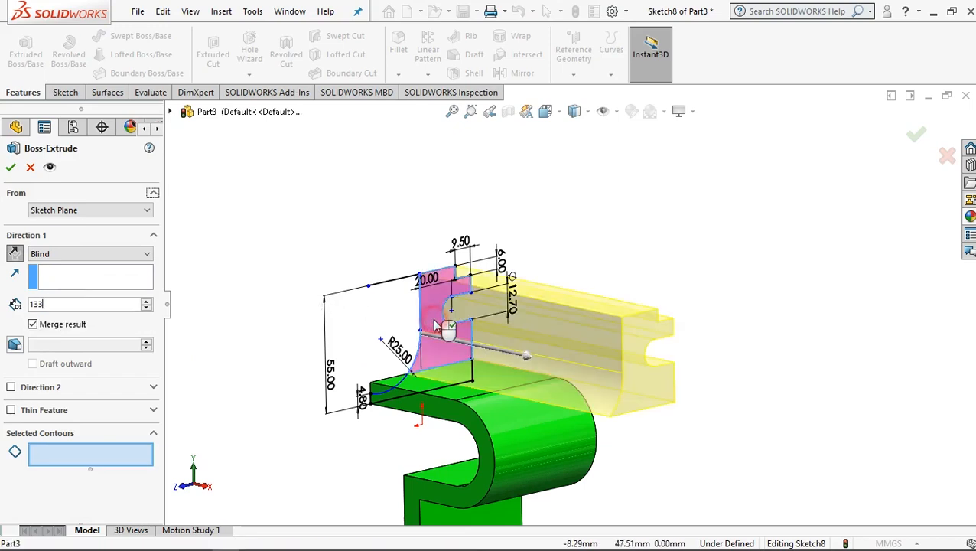
pyautogui.click(418, 387)
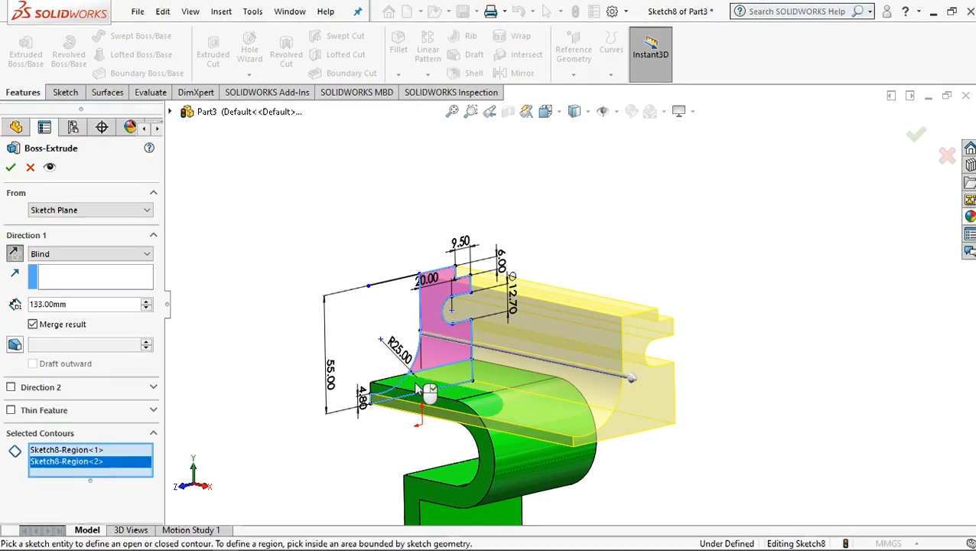
pyautogui.click(41, 303)
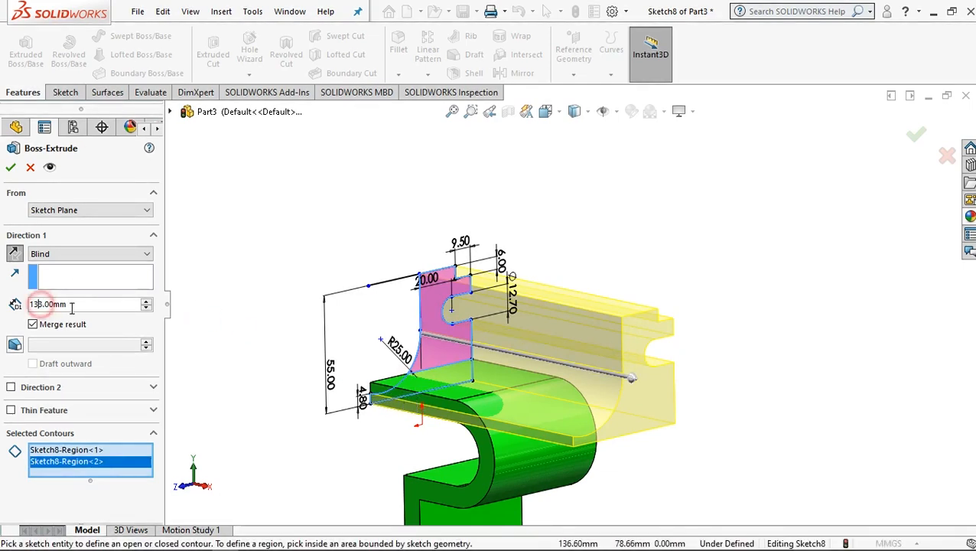
pyautogui.press('BackSpace')
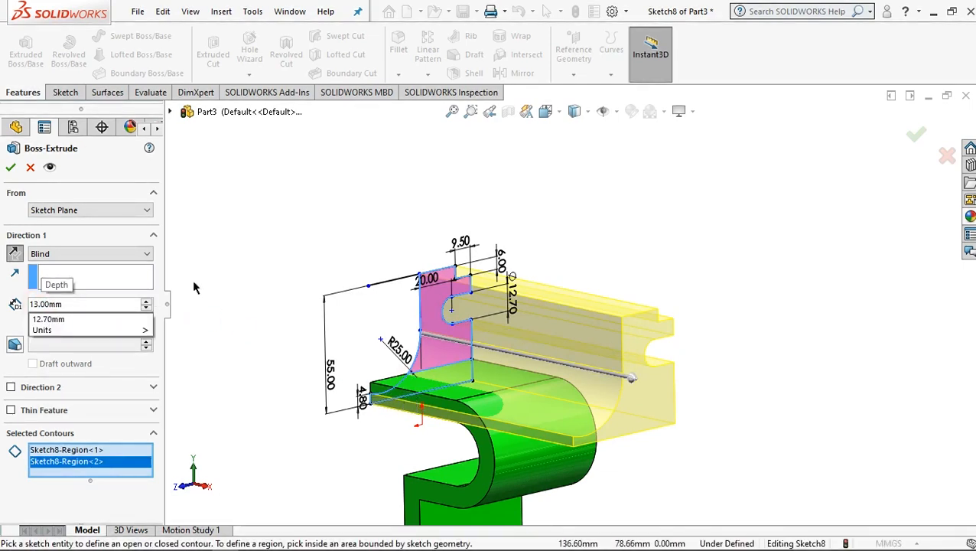
pyautogui.click(220, 272)
pyautogui.click(11, 167)
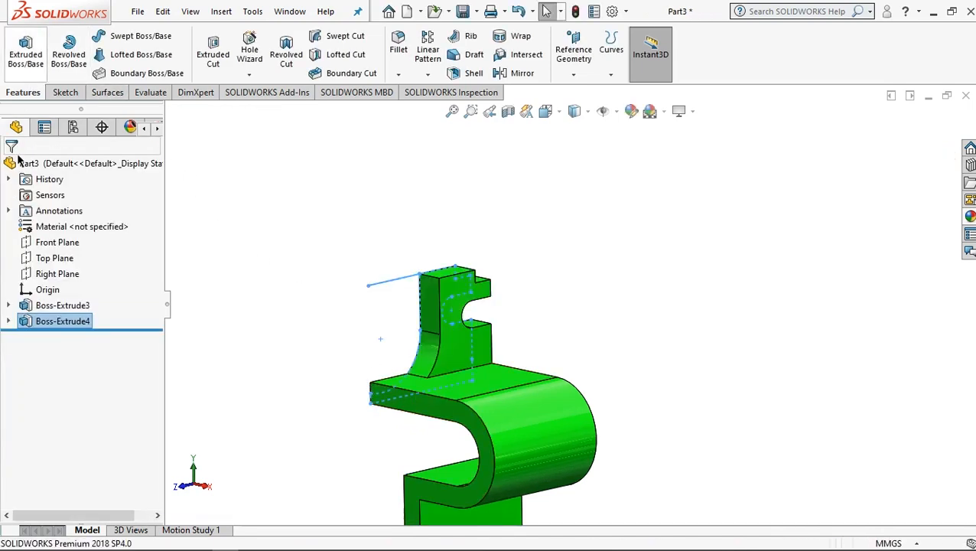
pyautogui.click(7, 321)
pyautogui.click(62, 337)
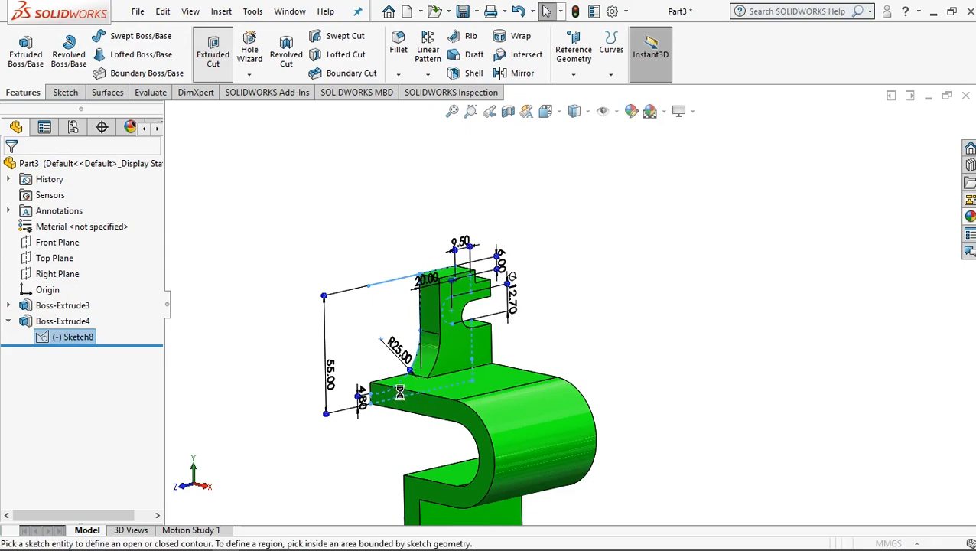
pyautogui.scroll(-5, 384, 380)
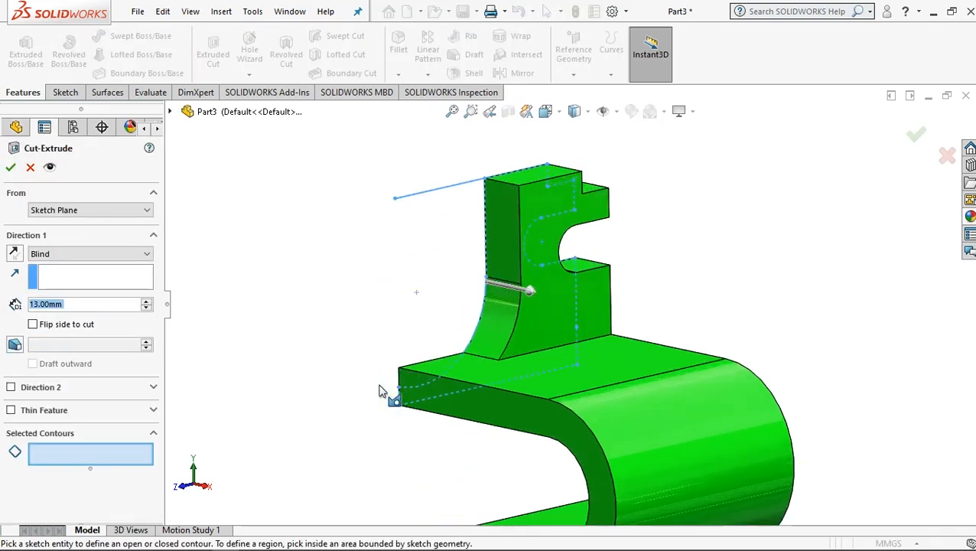
pyautogui.scroll(5, 496, 360)
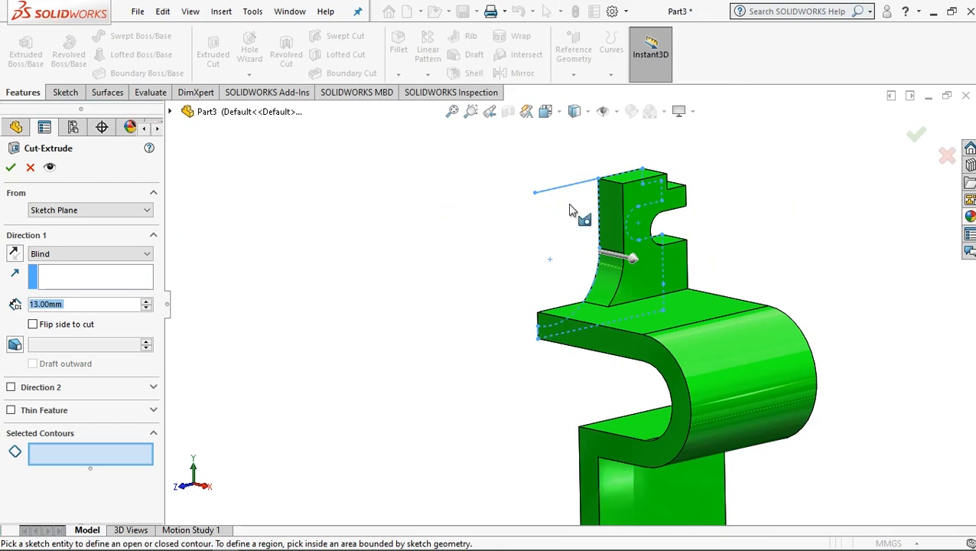
pyautogui.scroll(1, 544, 204)
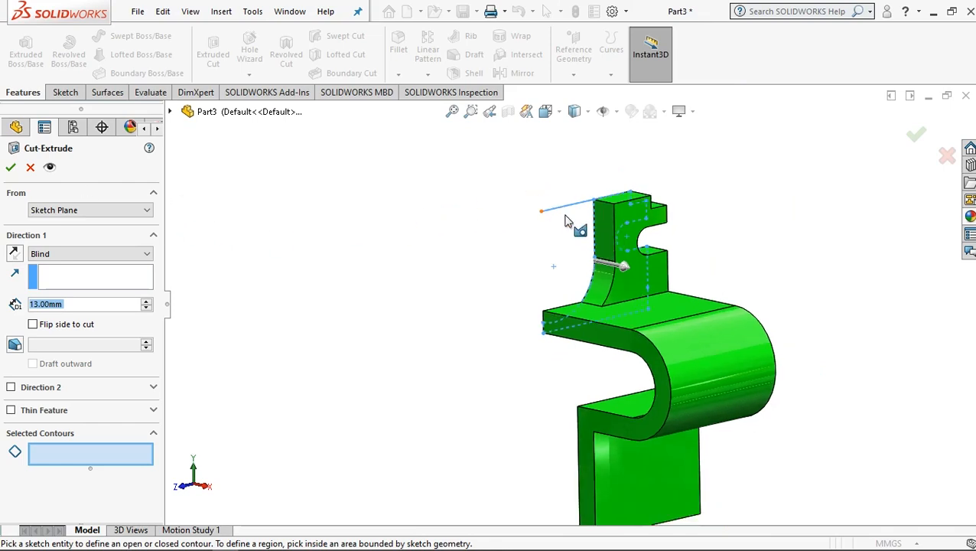
pyautogui.scroll(-1, 575, 251)
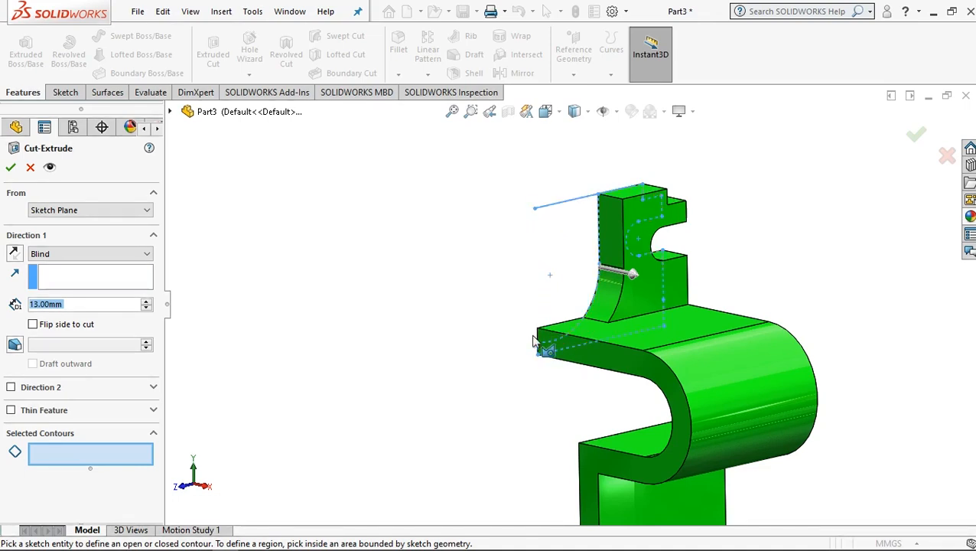
pyautogui.click(10, 166)
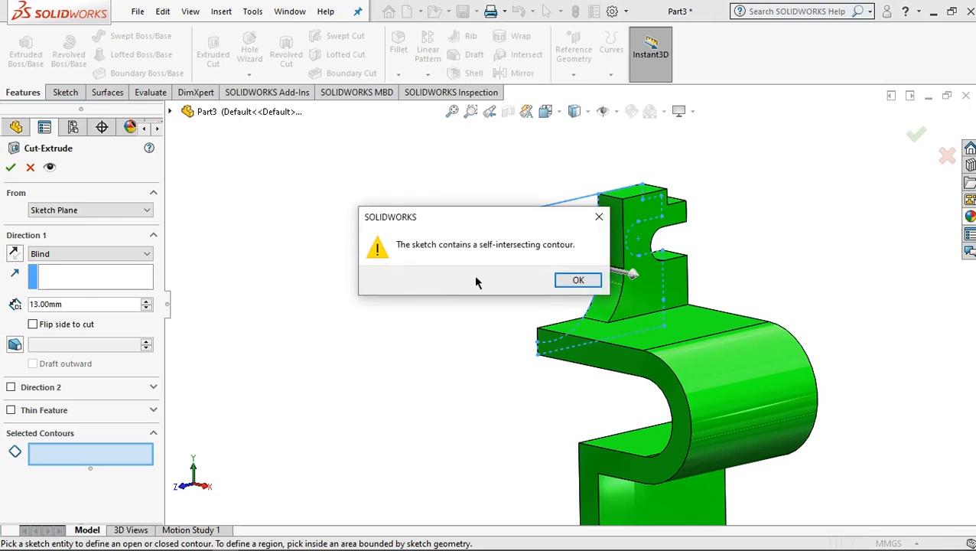
pyautogui.click(578, 282)
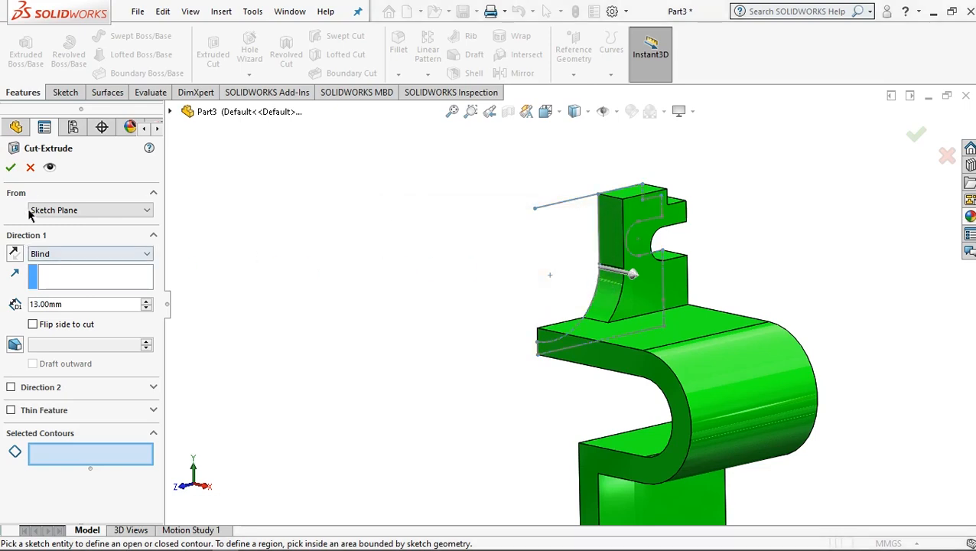
pyautogui.click(30, 167)
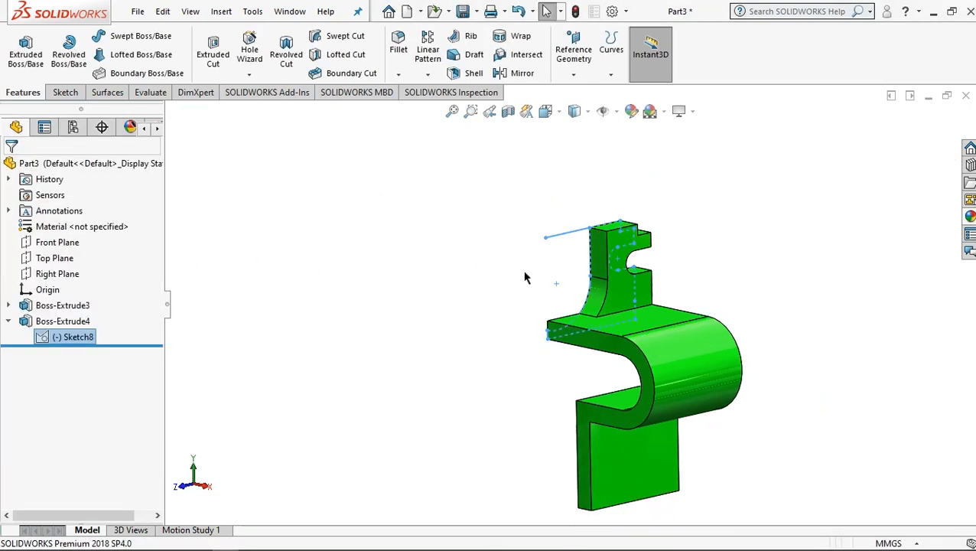
pyautogui.click(568, 237)
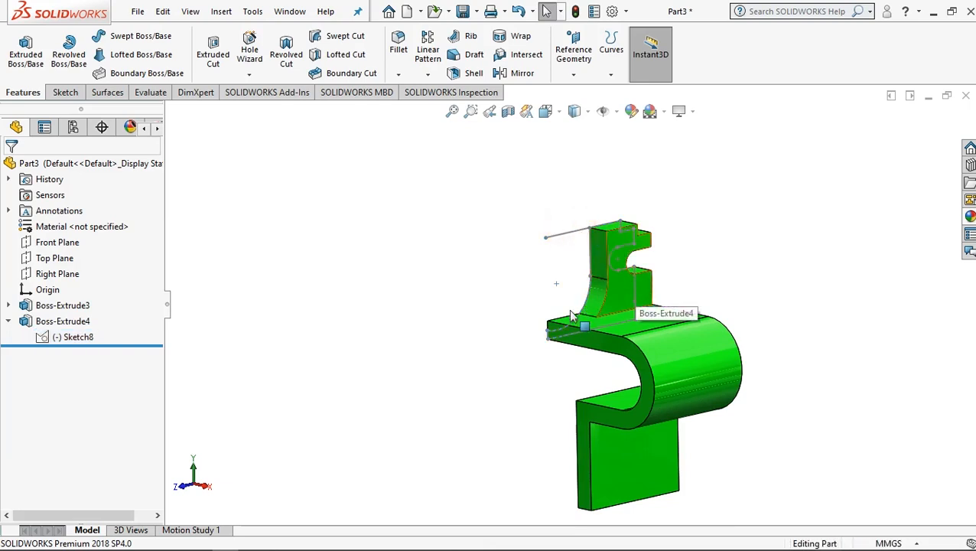
# Step: Edit the upper plate's profile sketch, adding a vertical line from the top line's free end to the 25 mm arc's lower end
pyautogui.click(71, 336)
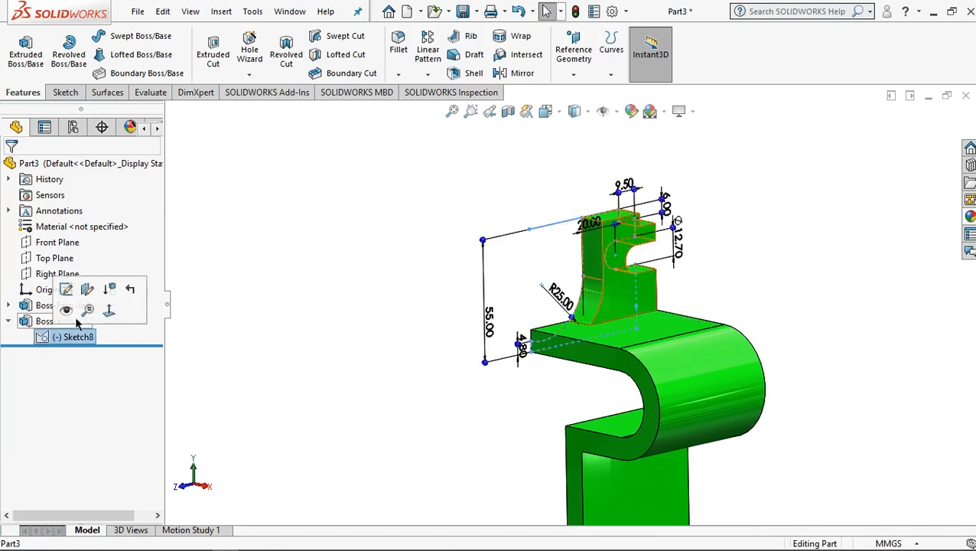
pyautogui.click(66, 289)
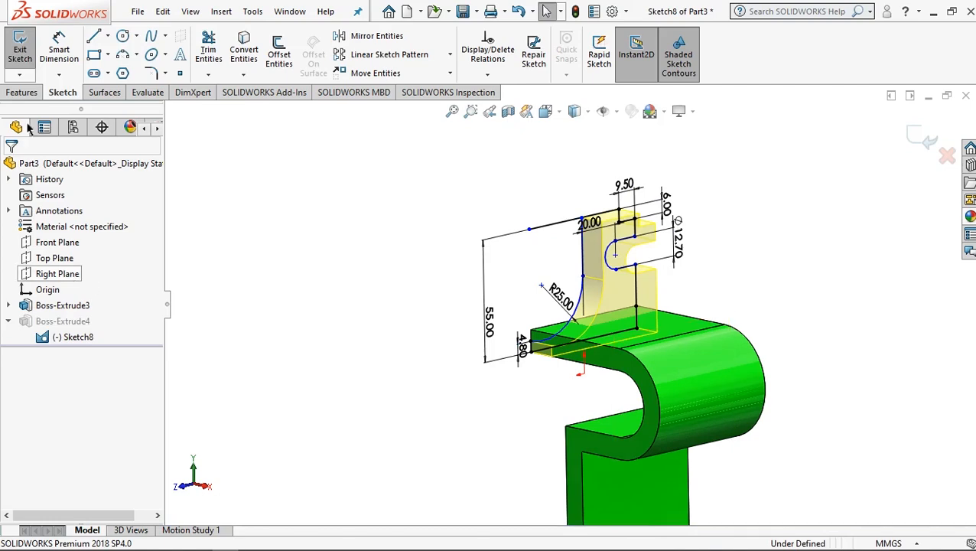
pyautogui.click(93, 36)
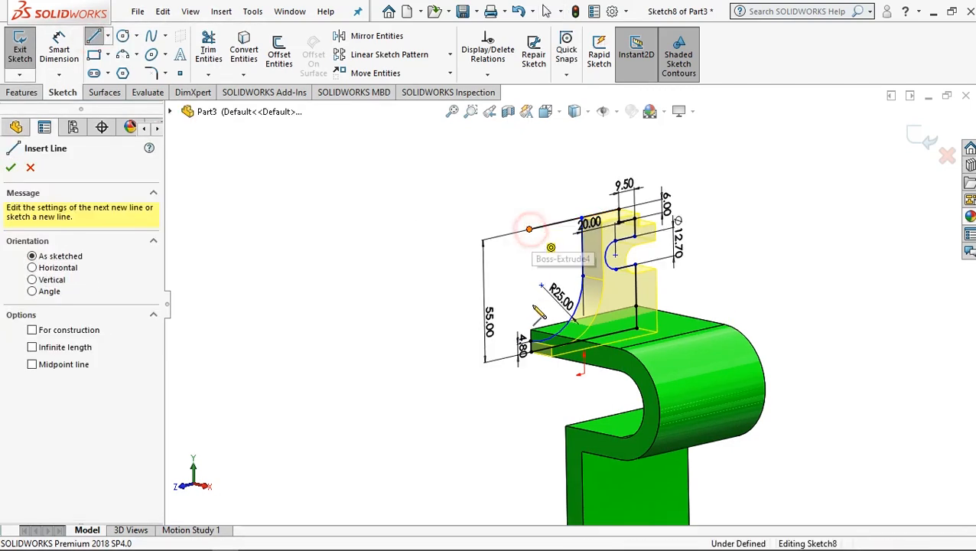
pyautogui.click(540, 345)
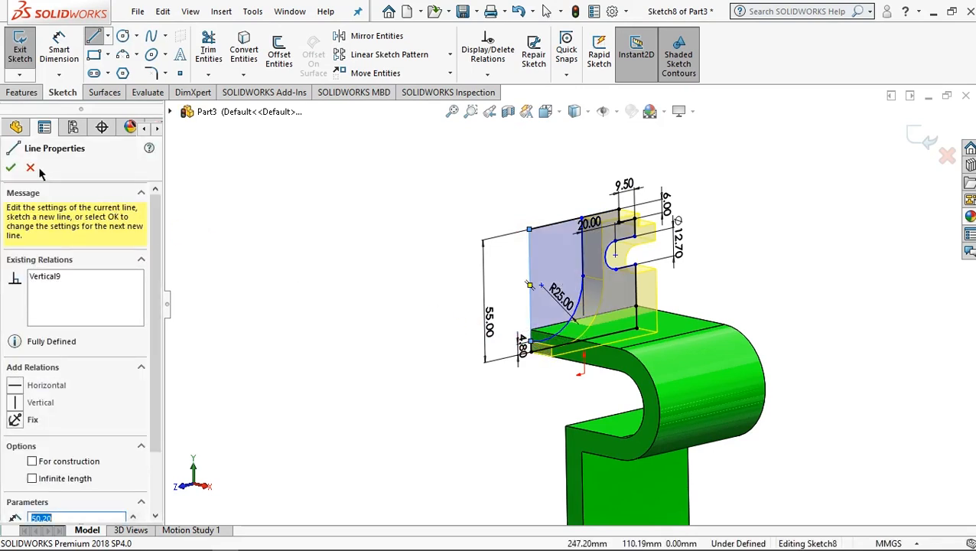
pyautogui.click(11, 168)
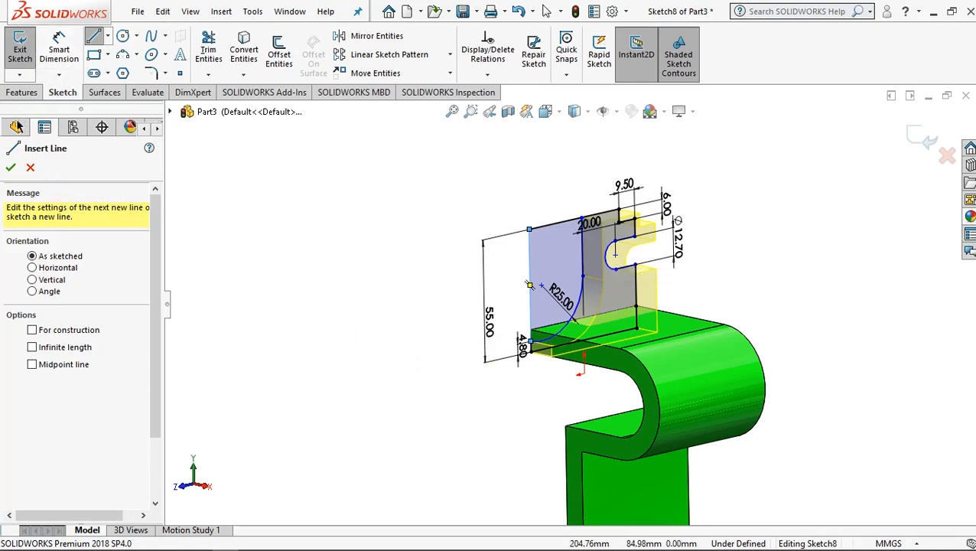
pyautogui.click(10, 169)
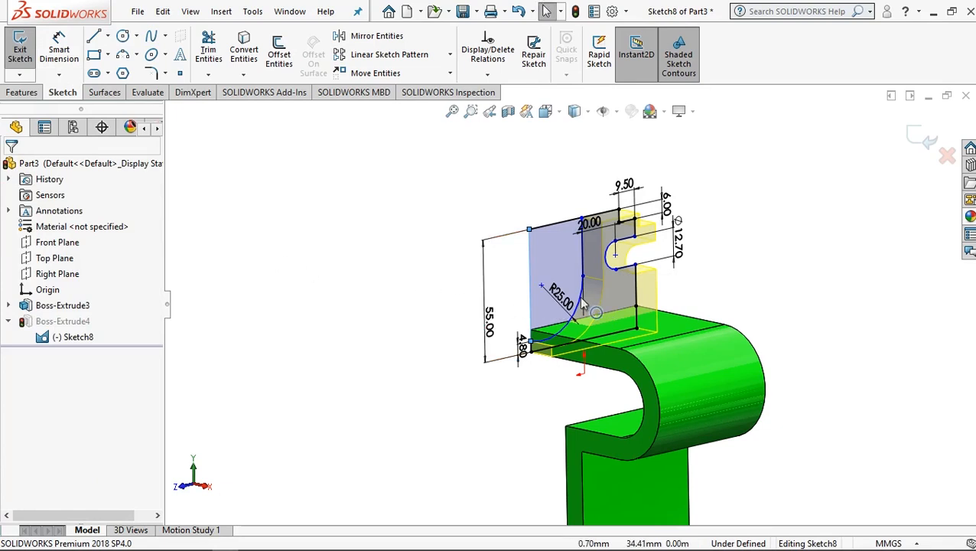
pyautogui.scroll(-1, 658, 267)
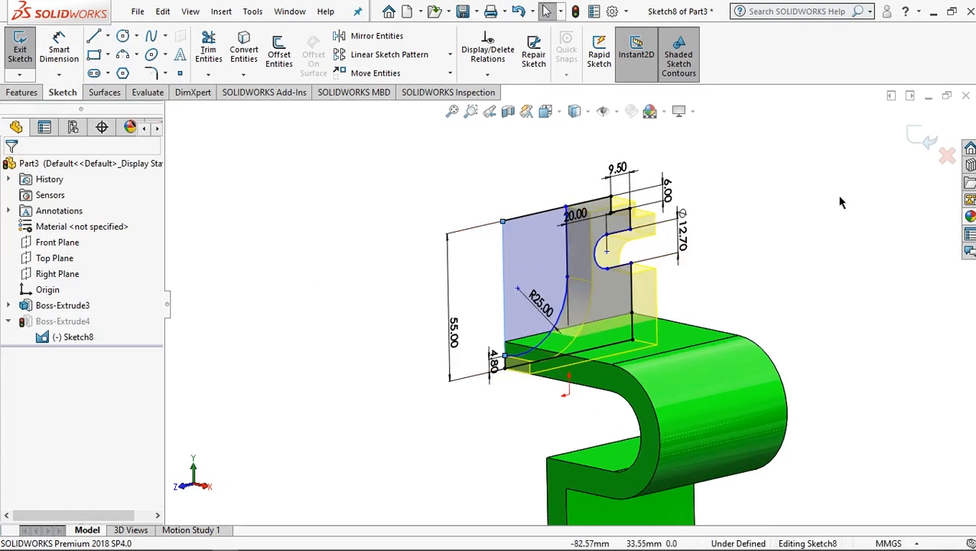
pyautogui.click(928, 140)
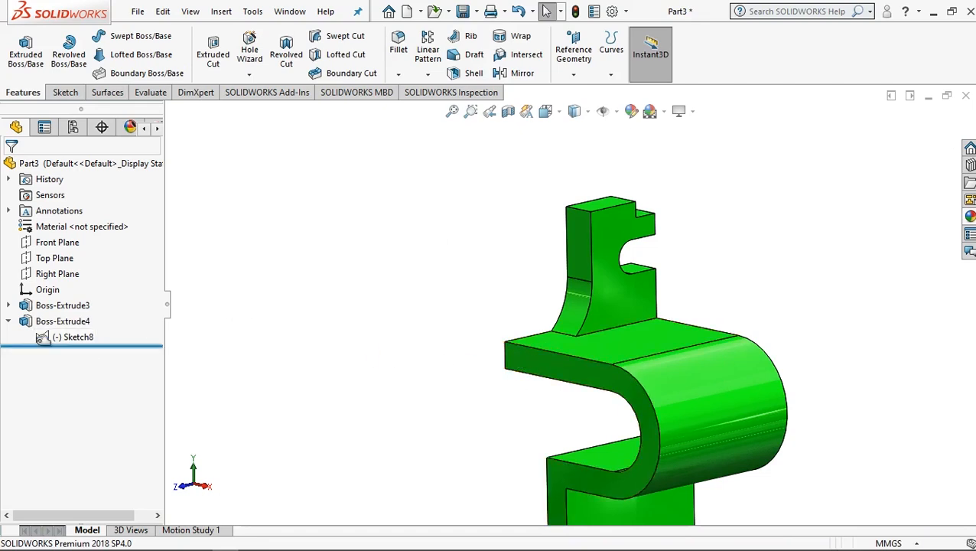
# Step: Extrude-cut the region outside the 25 mm arc and the small region overlapping the hook's end 13 mm deep, reusing the plate's sketch
pyautogui.click(68, 342)
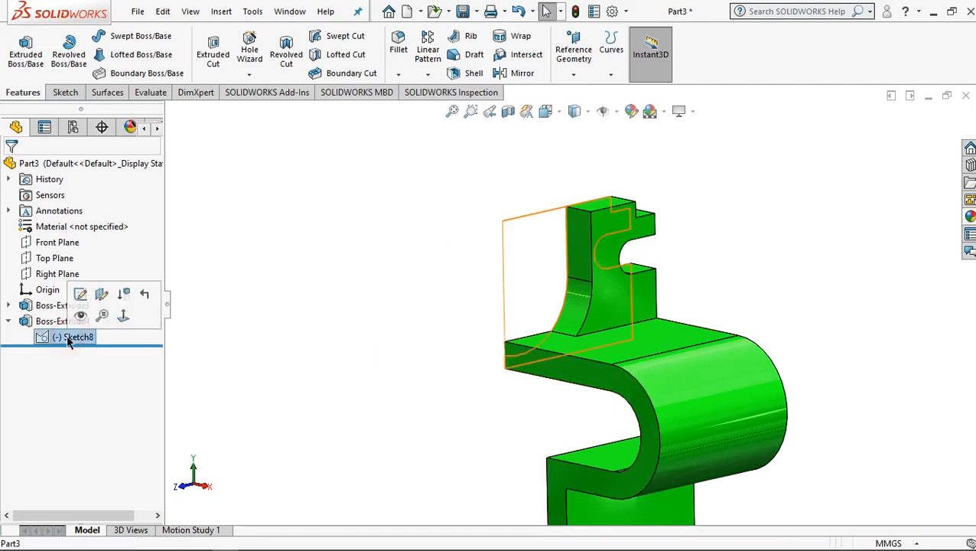
pyautogui.click(102, 293)
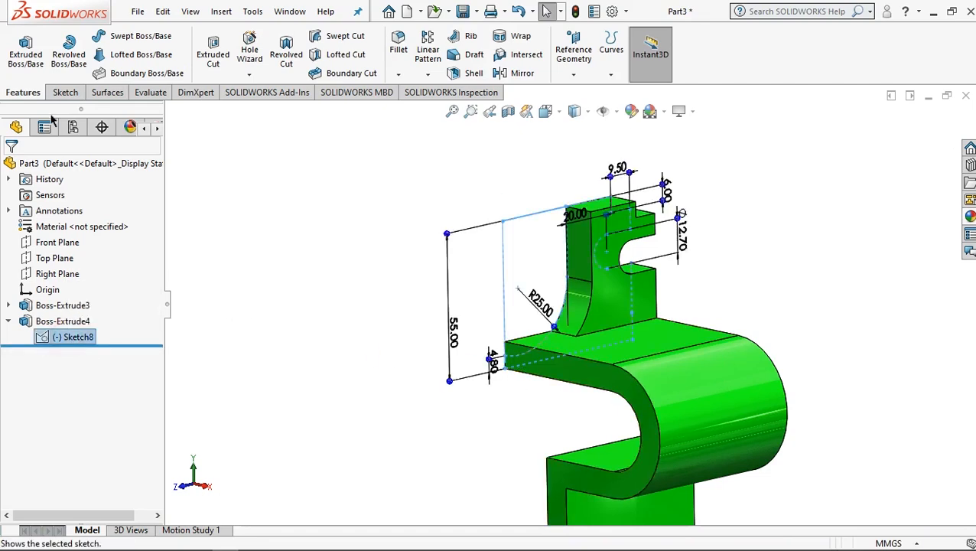
pyautogui.click(209, 51)
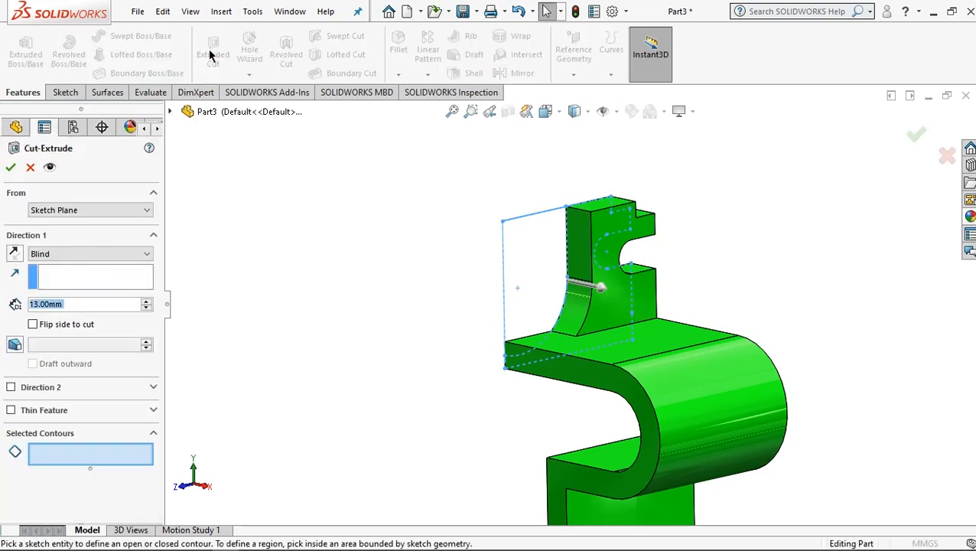
pyautogui.click(531, 303)
pyautogui.scroll(-5, 522, 348)
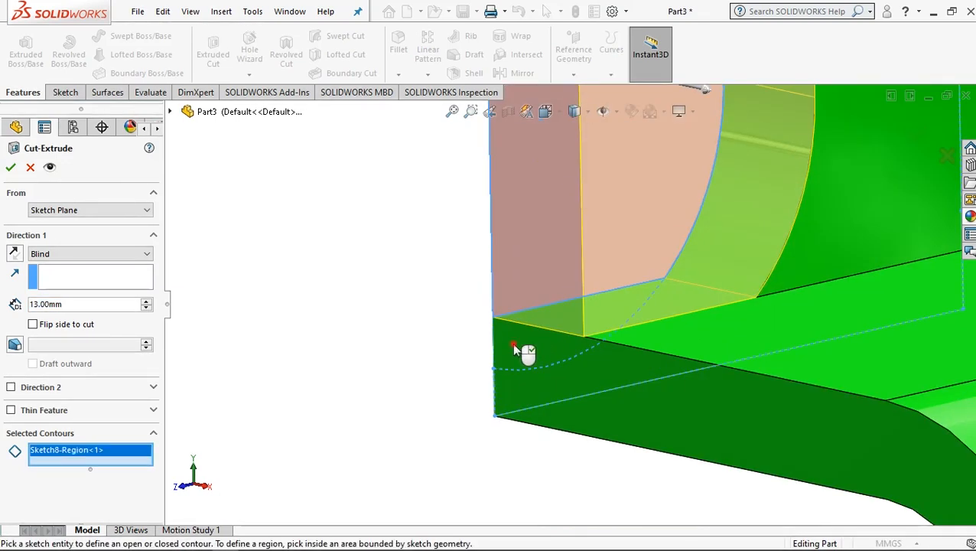
pyautogui.click(522, 349)
pyautogui.scroll(5, 534, 350)
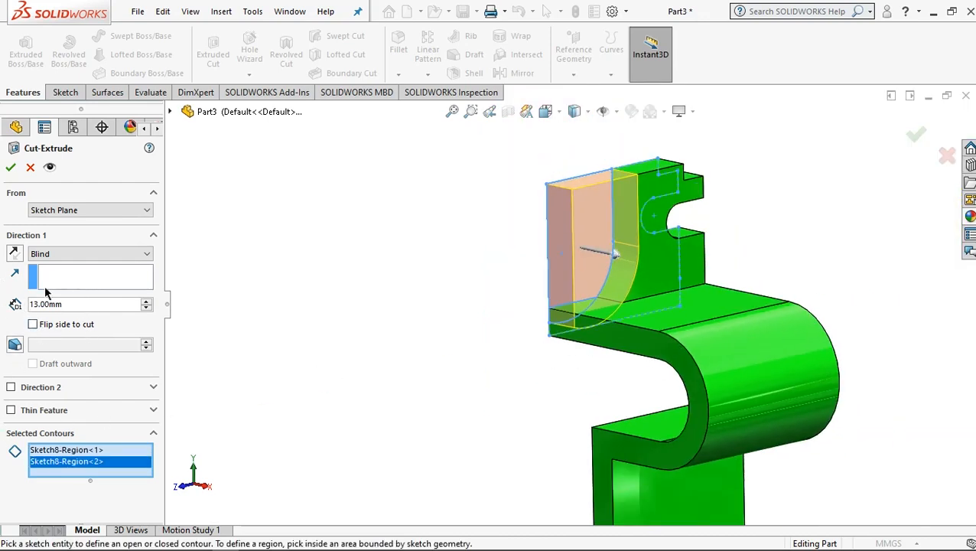
pyautogui.click(10, 168)
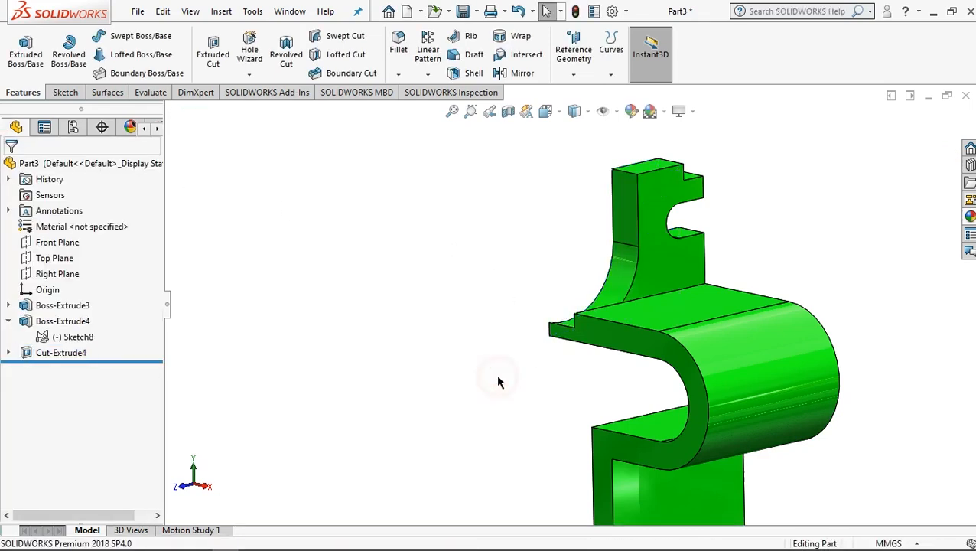
# Step: Fillet the two short corner edges at the lower end of the hook's vertical plate with a 13 mm radius
pyautogui.scroll(3, 497, 383)
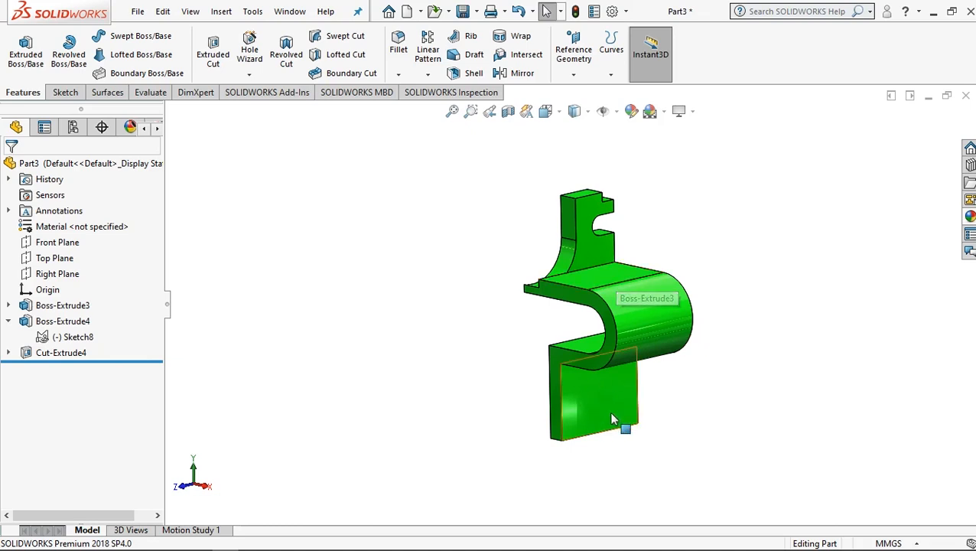
pyautogui.moveTo(655, 384); pyautogui.dragTo(544, 431, button='middle')
pyautogui.scroll(-3, 508, 379)
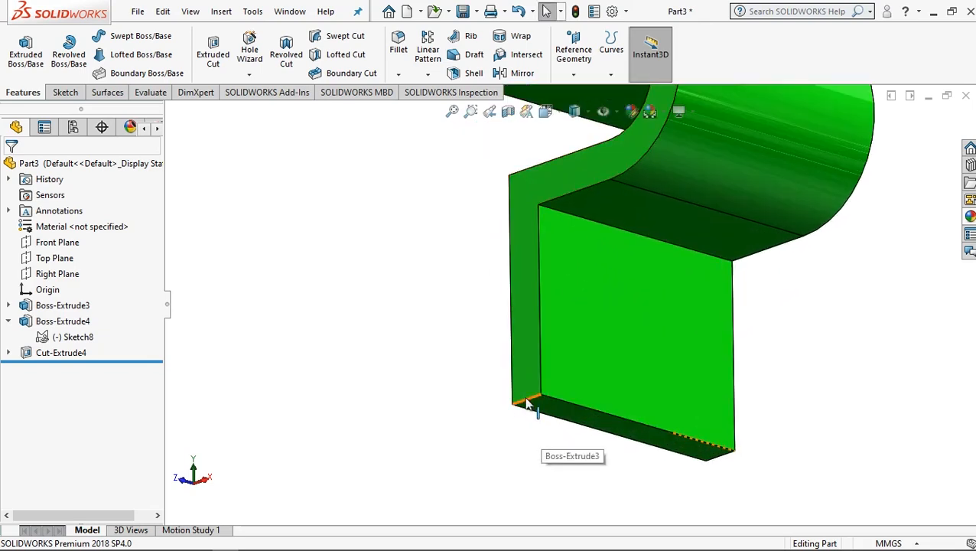
pyautogui.click(526, 403)
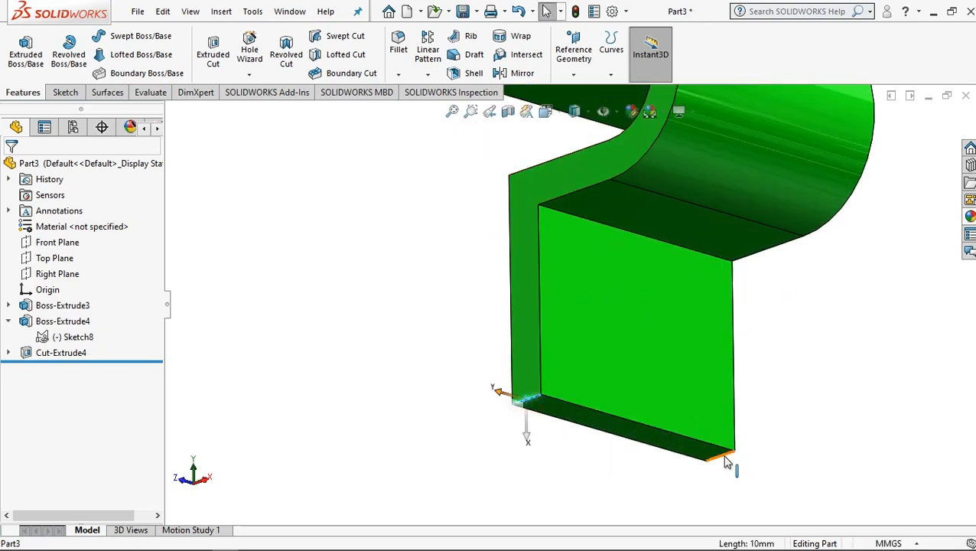
pyautogui.keyDown('ctrl'); pyautogui.click(724, 459); pyautogui.keyUp('ctrl')
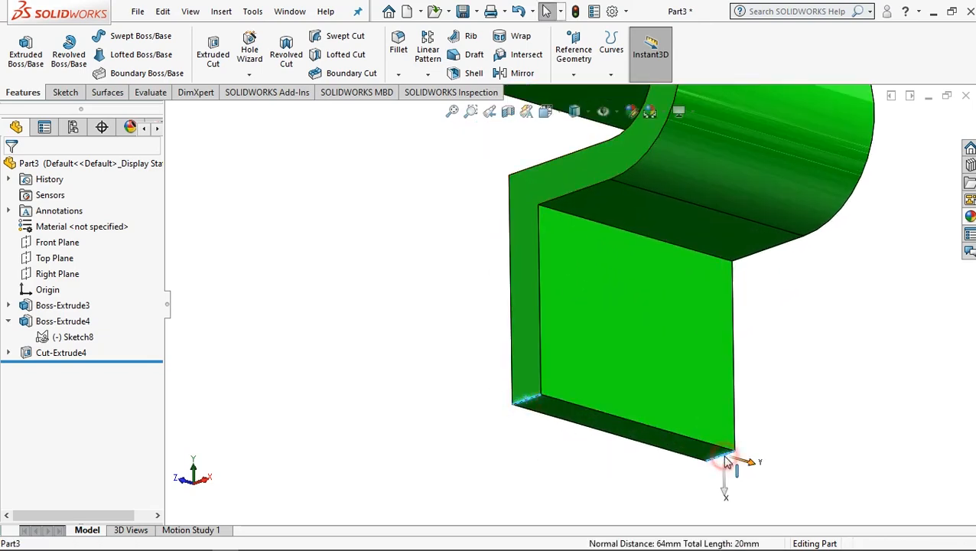
pyautogui.click(398, 46)
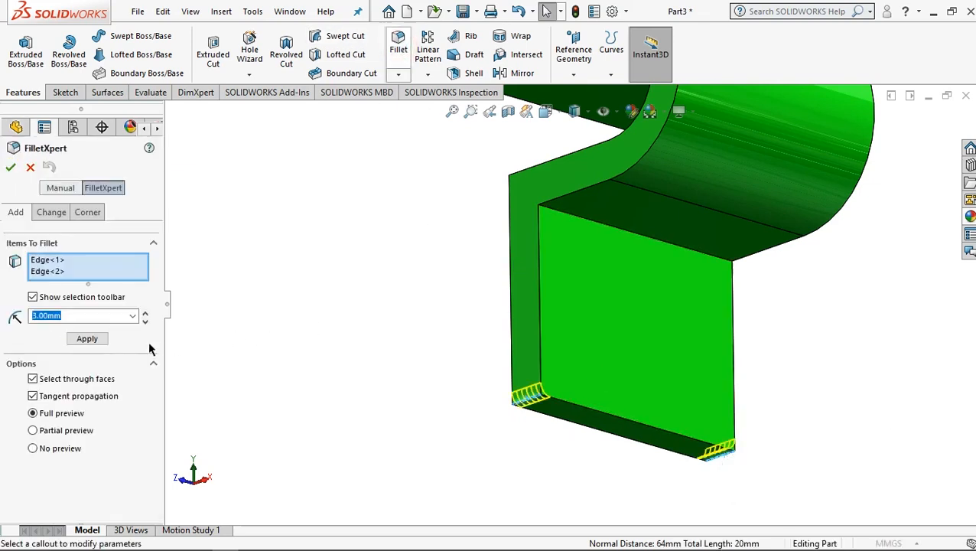
pyautogui.click(74, 314)
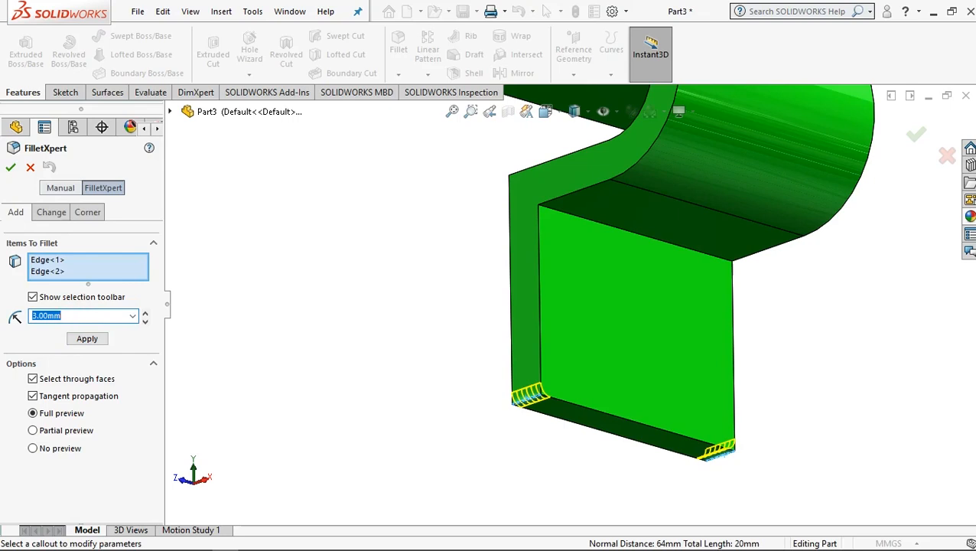
pyautogui.click(304, 273)
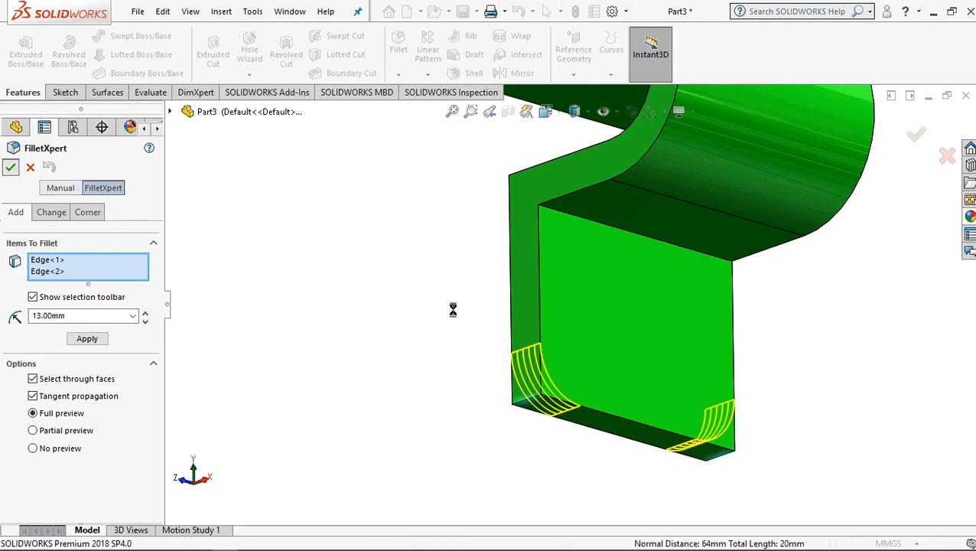
# Step: Sketch a circle of about 12.5 mm radius near the middle of the hook's flat upper face, level with the origin
pyautogui.moveTo(421, 264); pyautogui.dragTo(583, 334, button='middle')
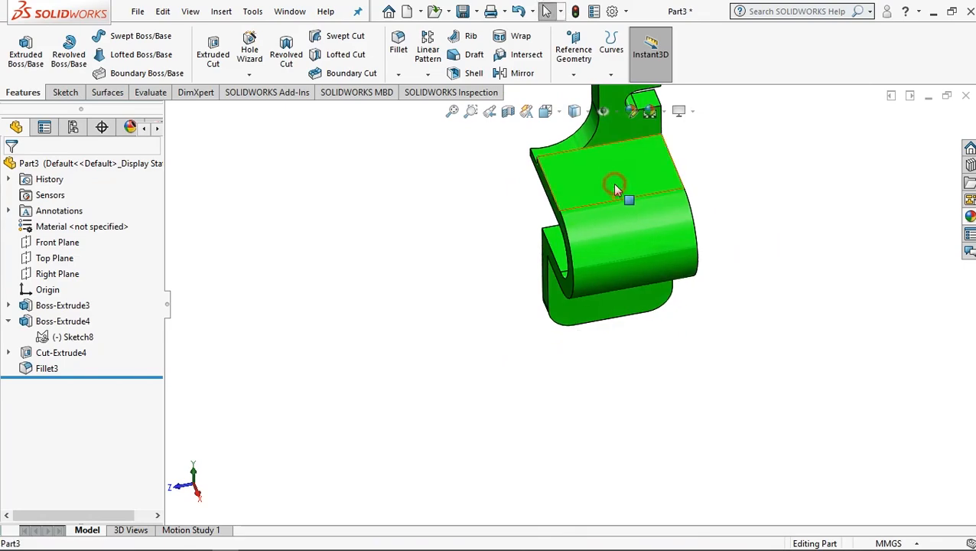
pyautogui.click(611, 183)
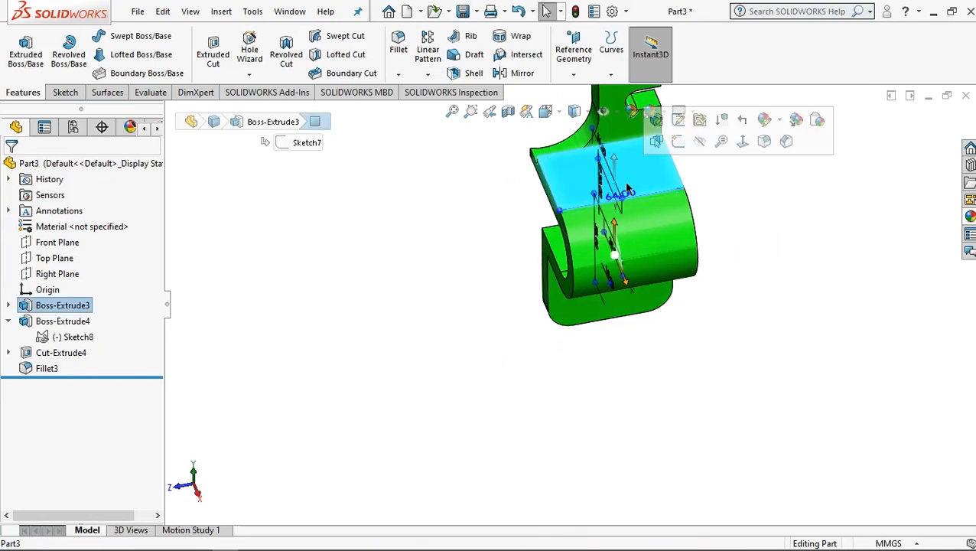
pyautogui.click(744, 146)
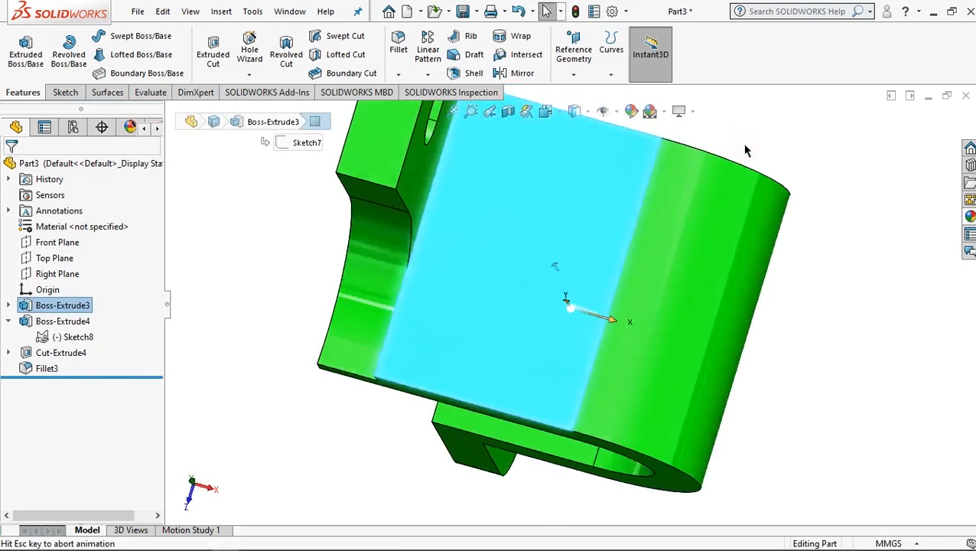
pyautogui.click(65, 92)
pyautogui.click(122, 36)
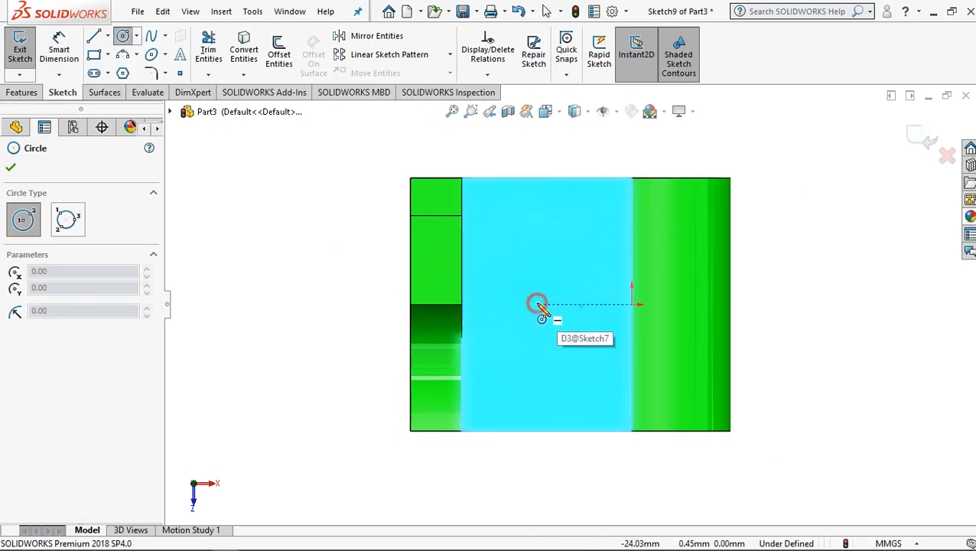
pyautogui.click(538, 304)
pyautogui.click(542, 256)
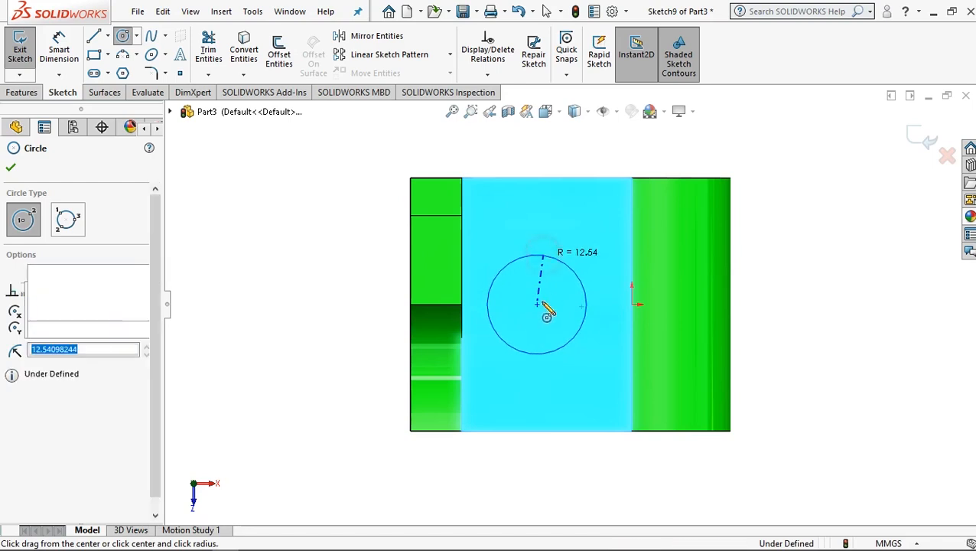
# Step: Dimension the circle on the hook's upper face to a diameter of 25 mm
pyautogui.click(62, 58)
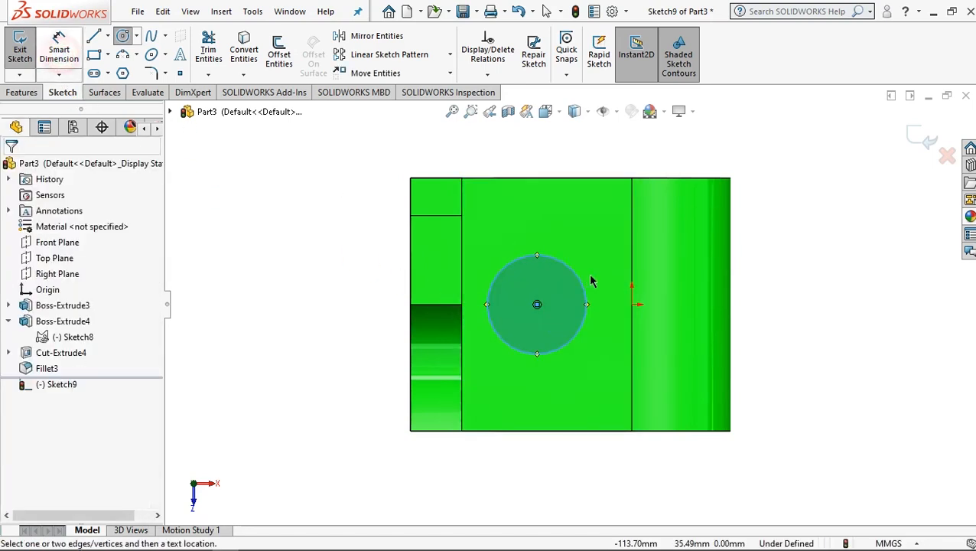
pyautogui.press('Escape')
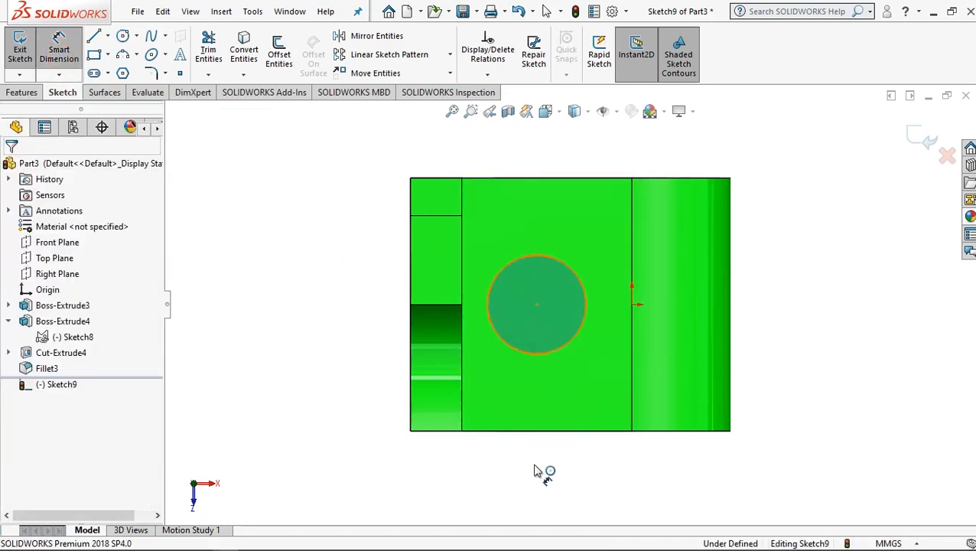
pyautogui.click(535, 473)
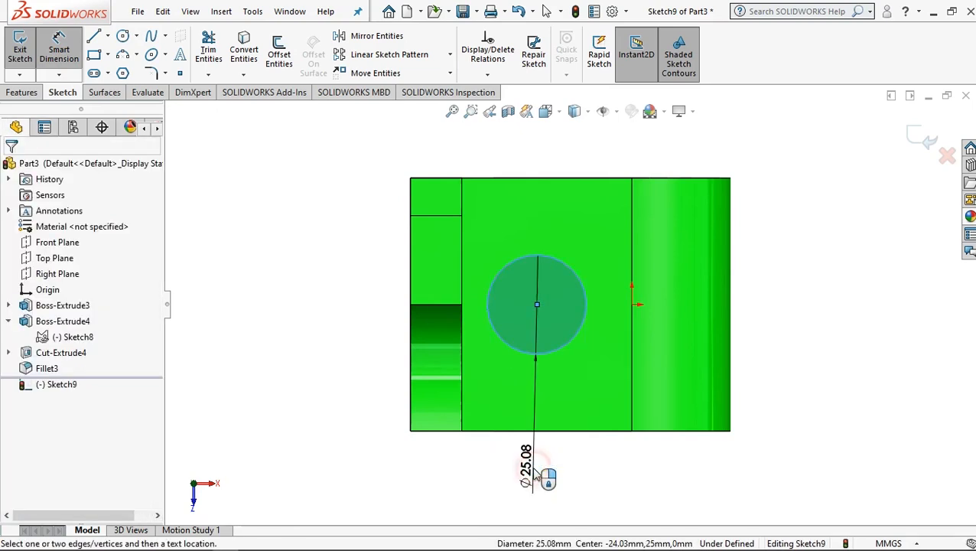
pyautogui.click(537, 475)
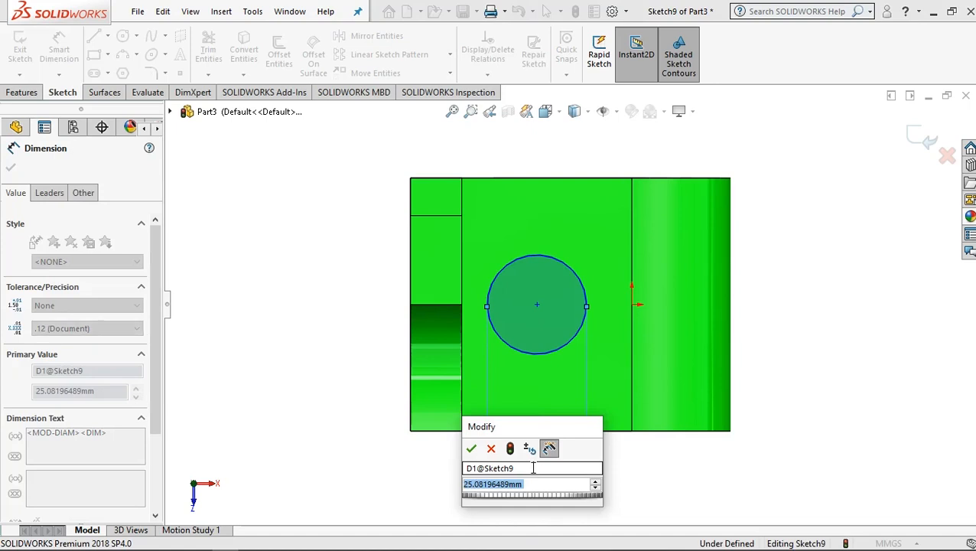
pyautogui.write('25')
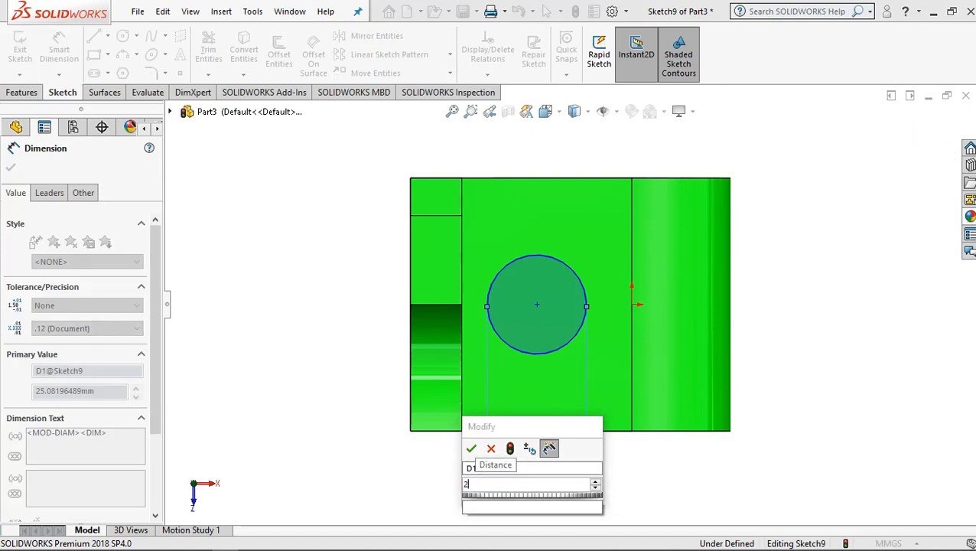
pyautogui.click(471, 448)
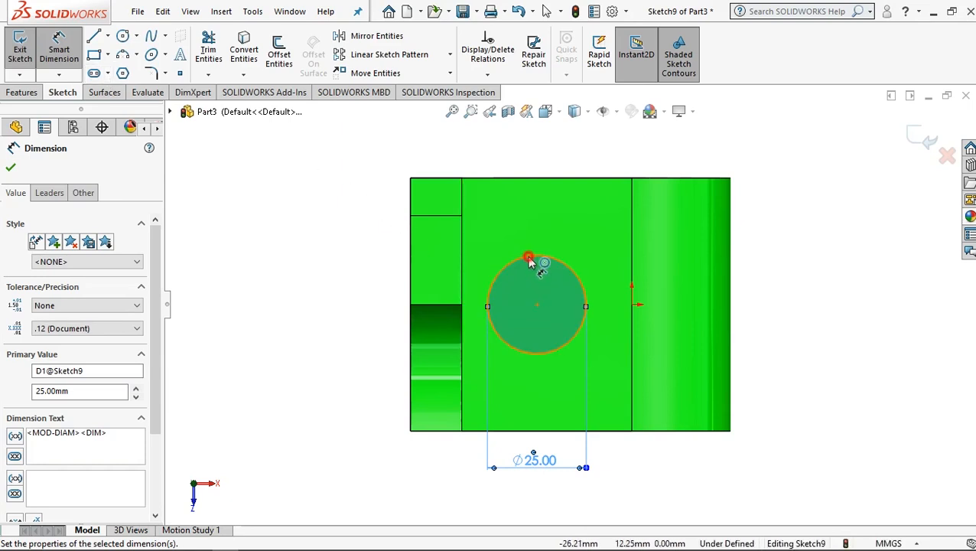
# Step: Dimension the circle's centre 28 mm from the straight edge where the upper face meets the notched plate
pyautogui.click(470, 231)
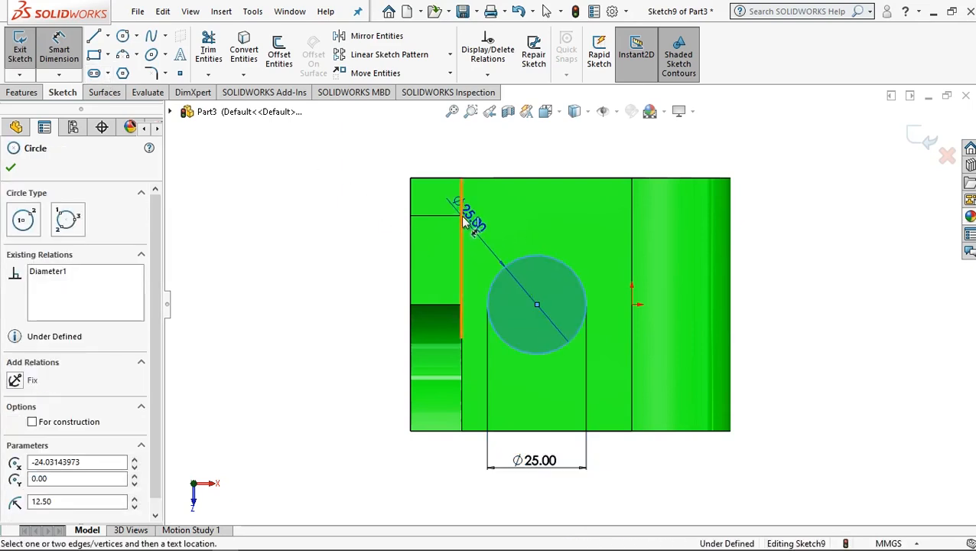
pyautogui.click(462, 208)
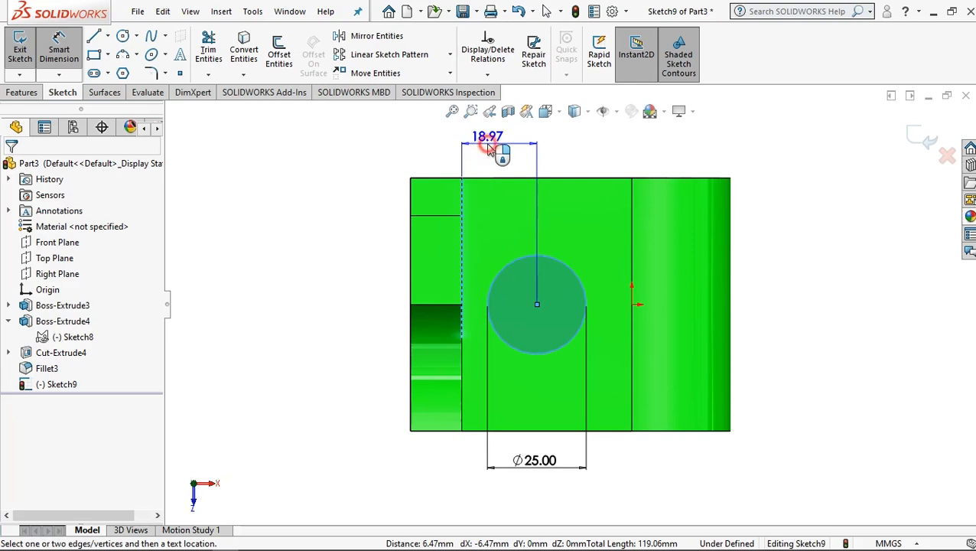
pyautogui.click(490, 150)
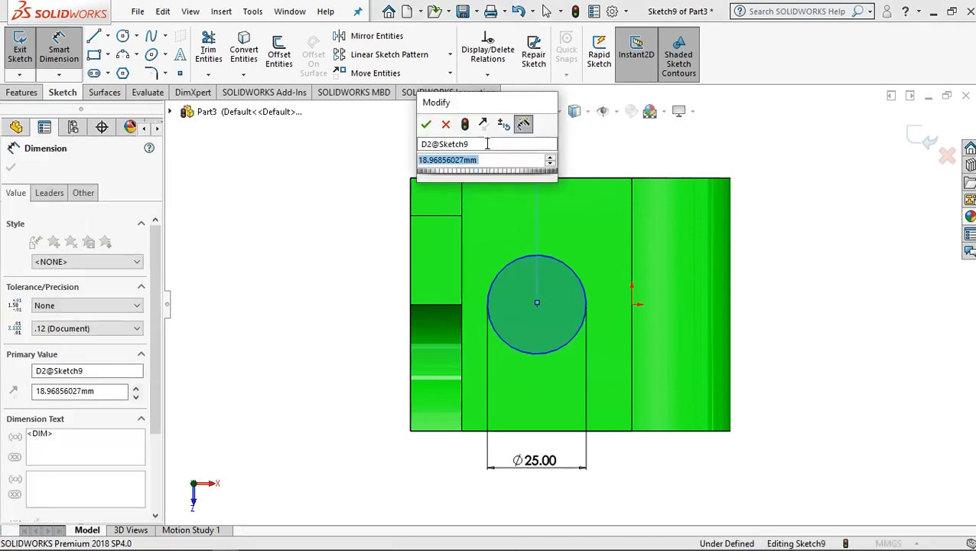
pyautogui.write('28')
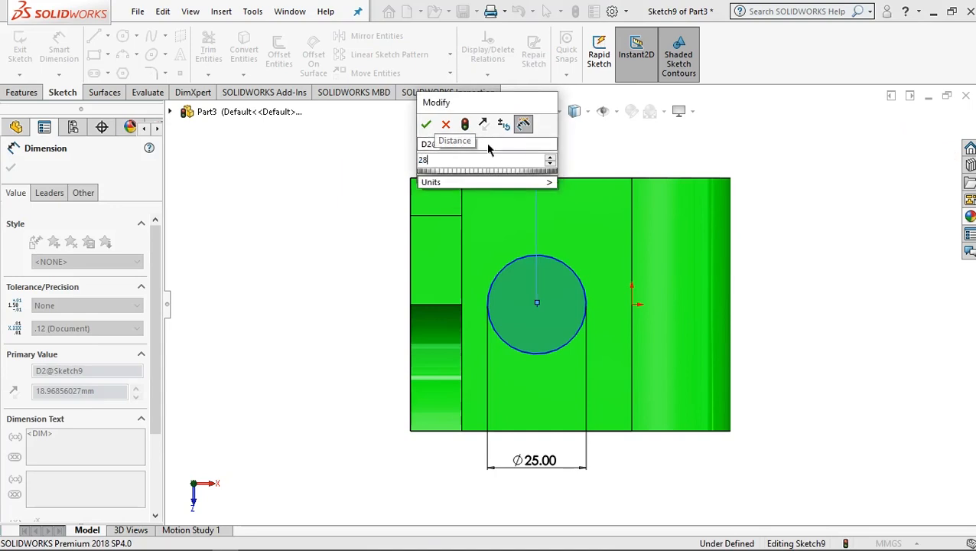
pyautogui.click(425, 124)
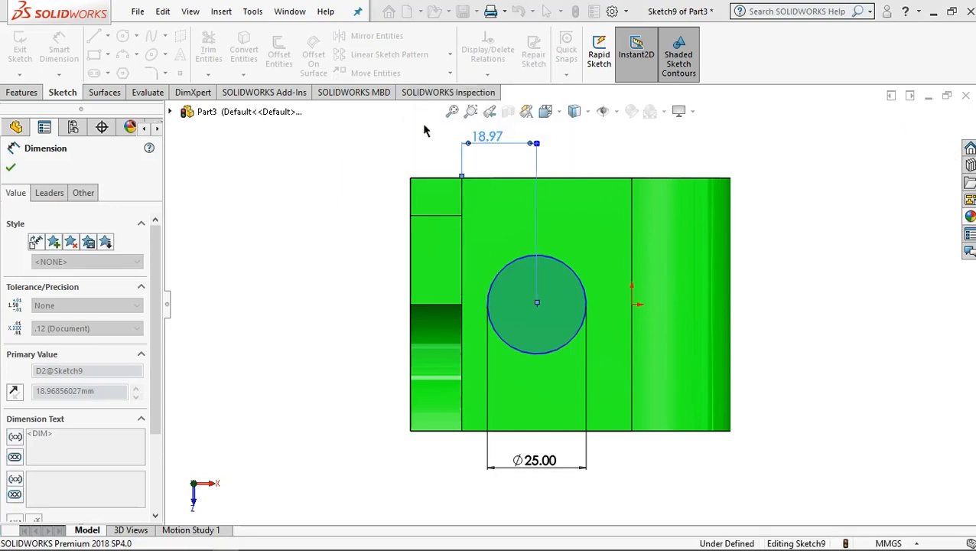
pyautogui.click(10, 168)
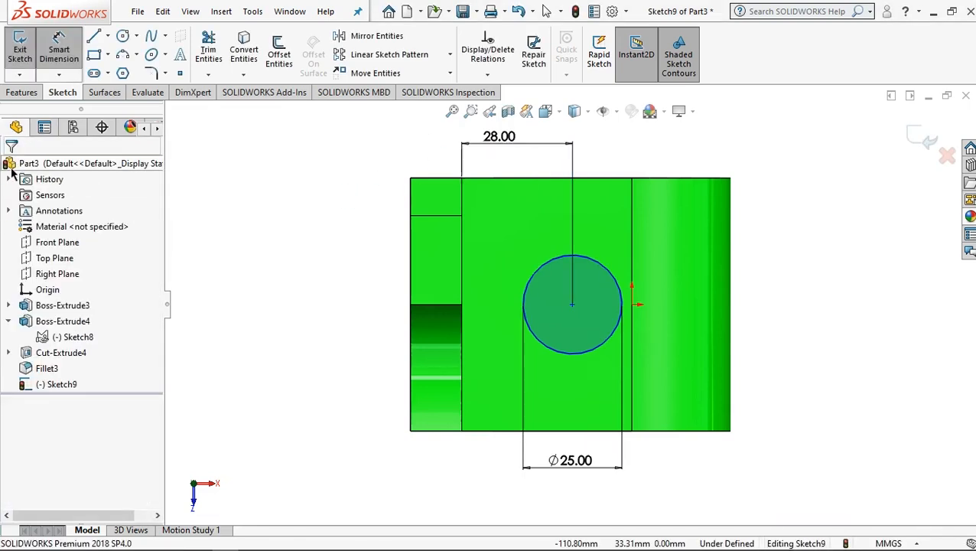
# Step: Extrude-cut the circle with the Up To Surface end condition, ending at the underside face of the hook's upper arm
pyautogui.moveTo(566, 395); pyautogui.dragTo(397, 209, button='middle')
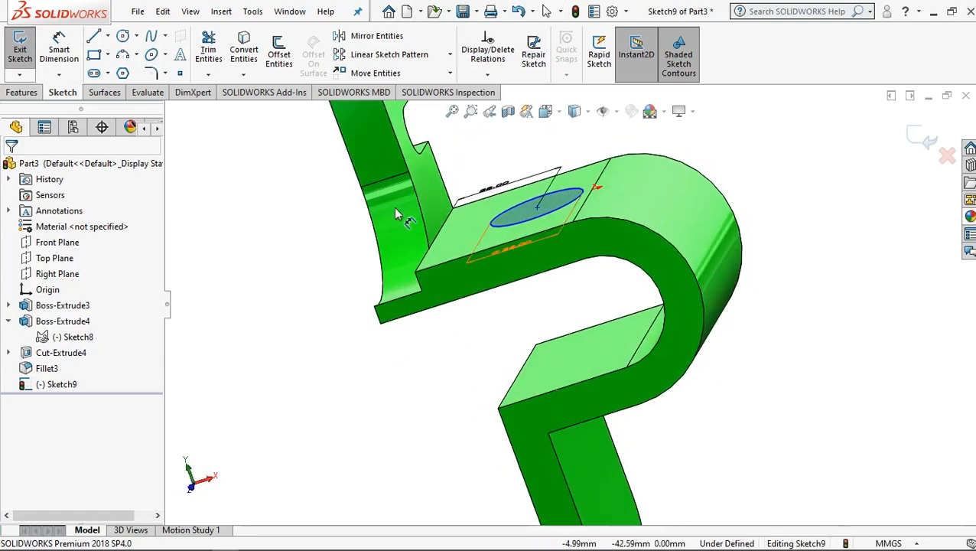
pyautogui.click(19, 93)
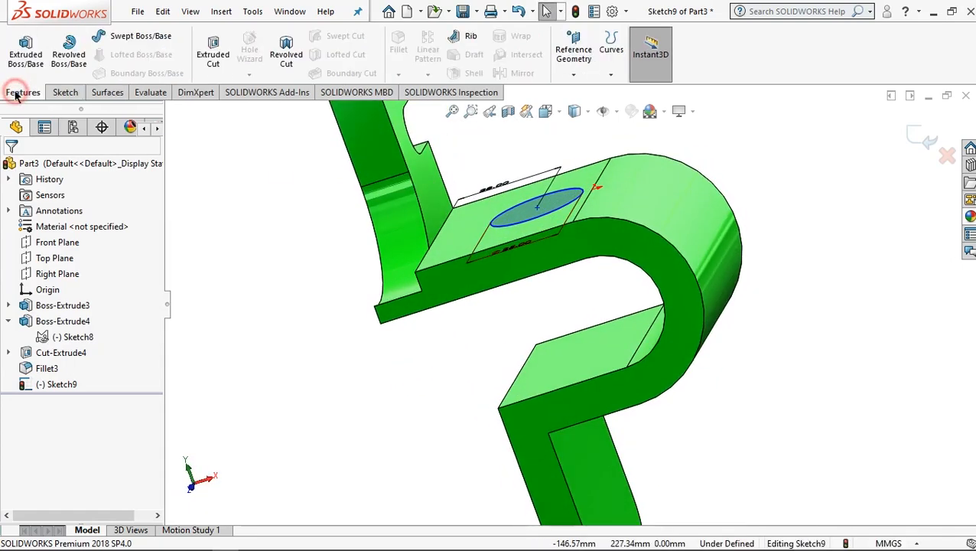
pyautogui.click(216, 53)
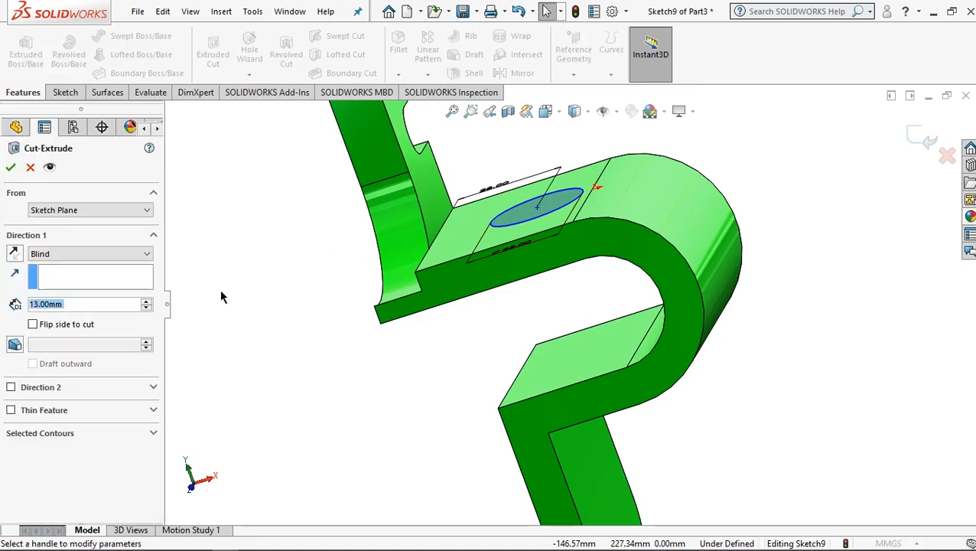
pyautogui.click(57, 253)
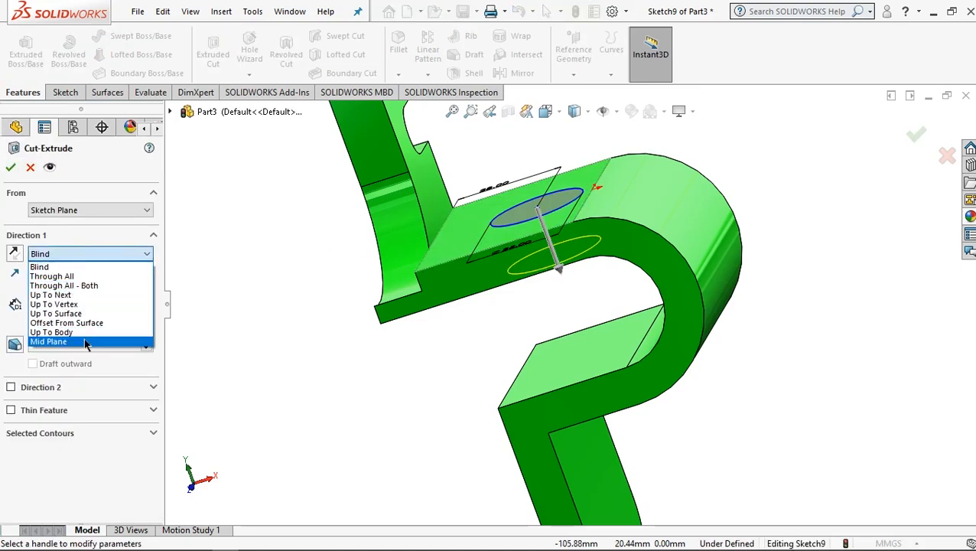
pyautogui.click(55, 313)
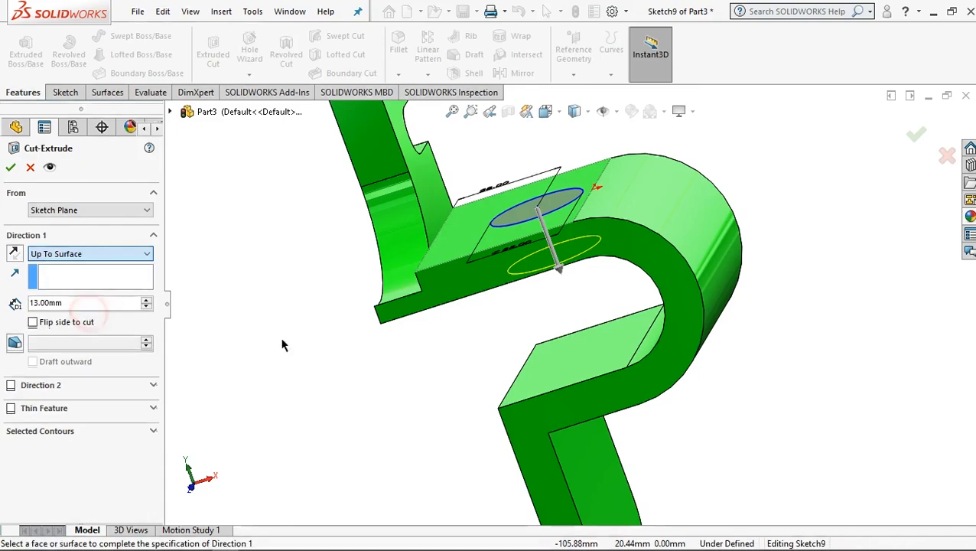
pyautogui.moveTo(530, 243); pyautogui.dragTo(516, 287, button='middle')
pyautogui.click(511, 338)
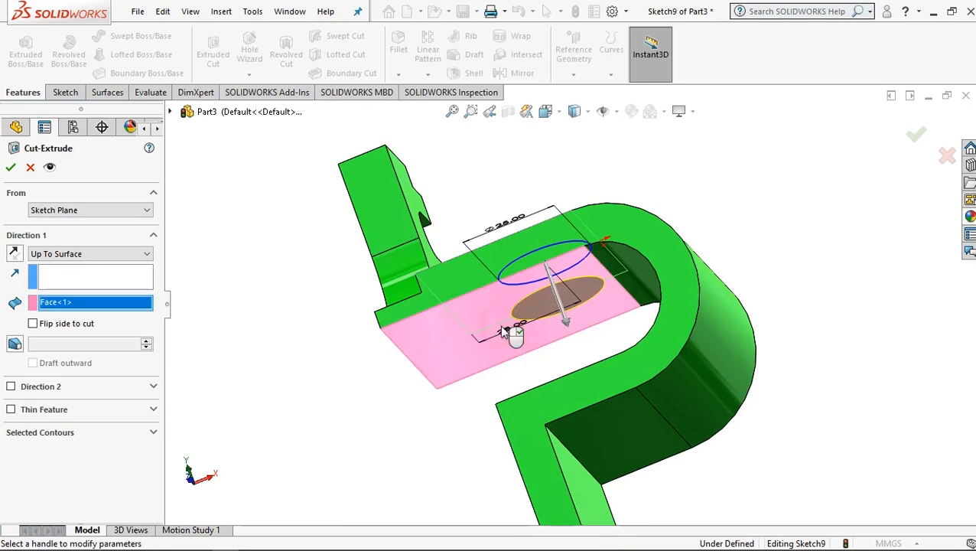
pyautogui.click(12, 168)
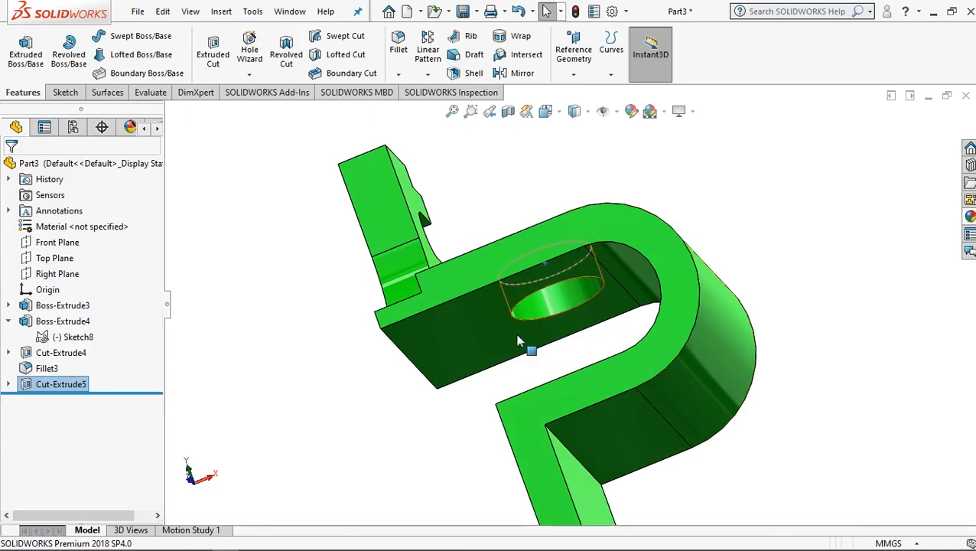
# Step: On the lower vertical plate's outer face, sketch a horizontal midpoint construction line about 38 mm long, centred below the origin, about 18 mm above the lower edge
pyautogui.click(337, 414)
pyautogui.scroll(3, 631, 345)
pyautogui.moveTo(647, 354); pyautogui.dragTo(552, 445, button='middle')
pyautogui.click(554, 448)
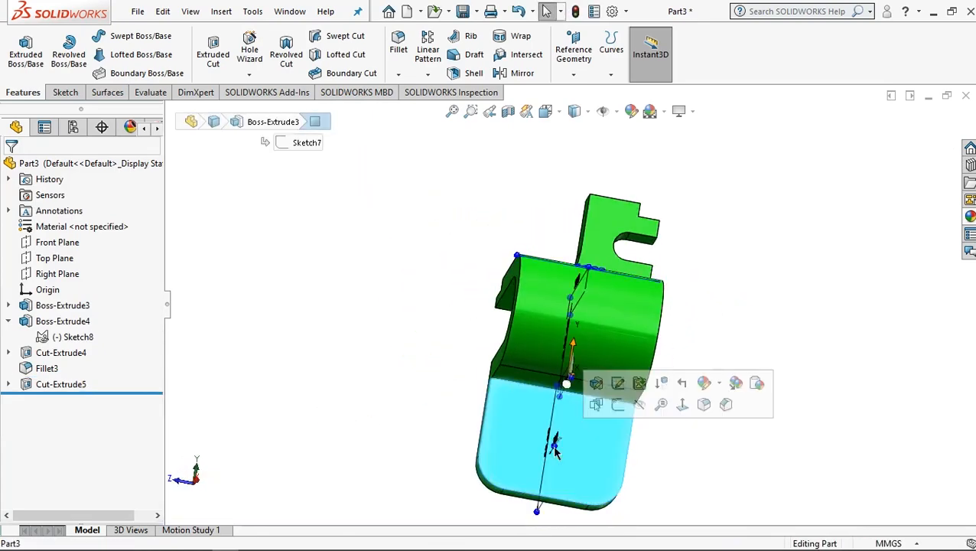
pyautogui.click(687, 407)
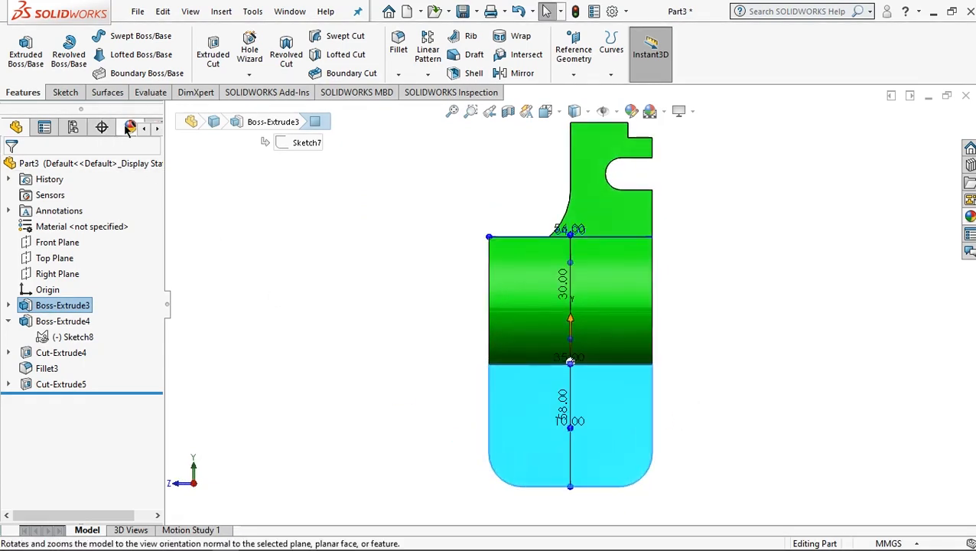
pyautogui.click(65, 92)
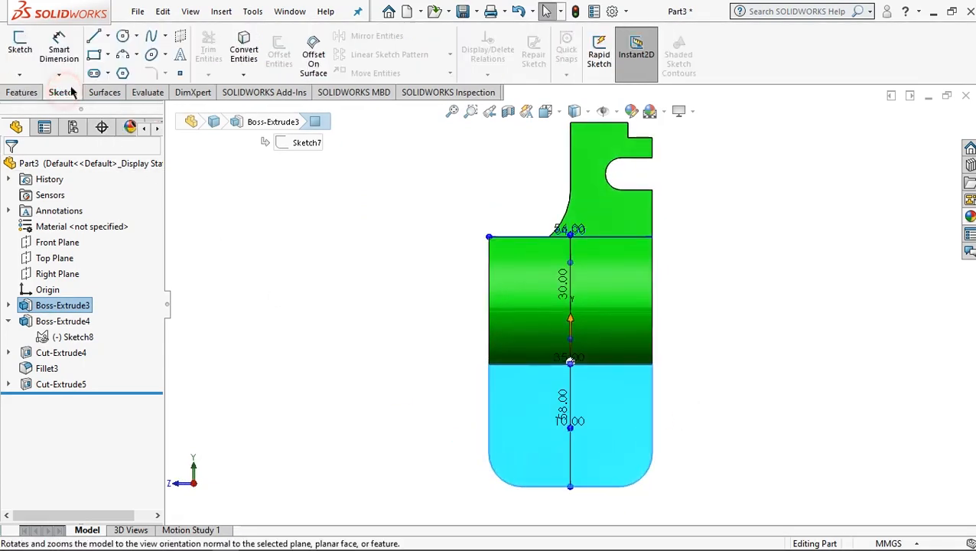
pyautogui.click(109, 37)
pyautogui.click(128, 87)
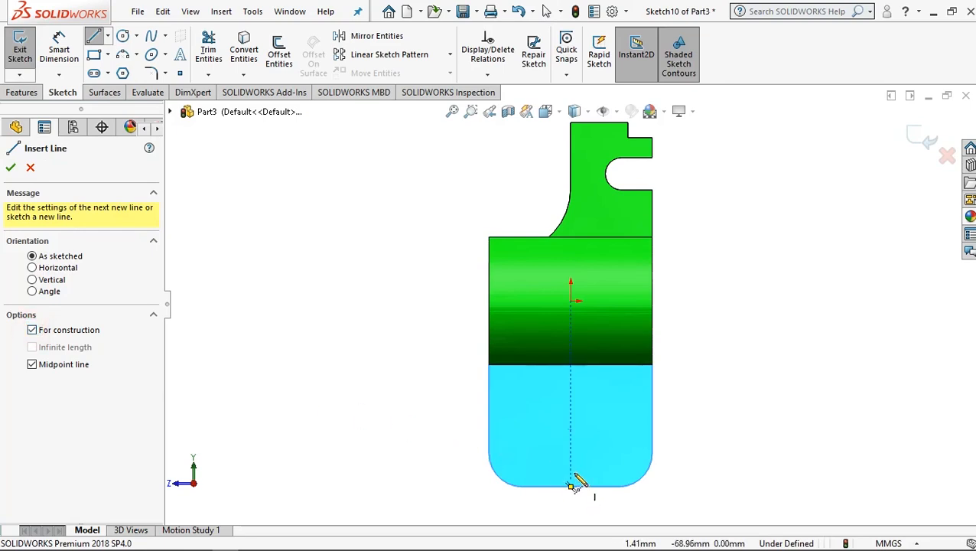
pyautogui.click(570, 430)
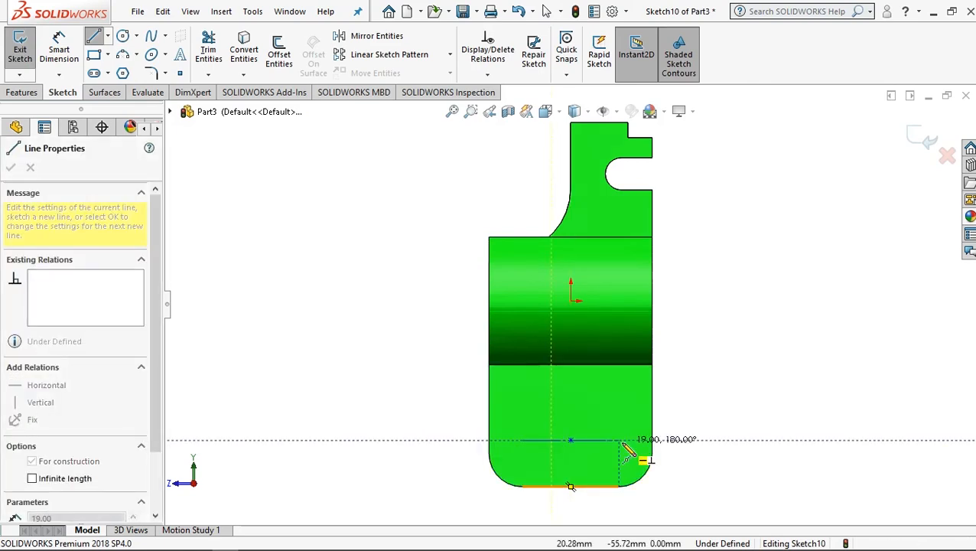
pyautogui.click(621, 440)
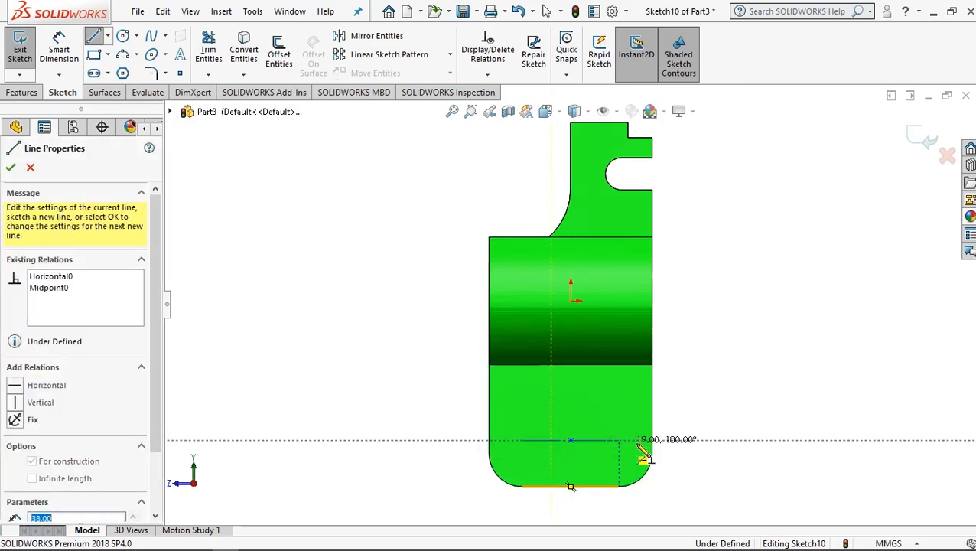
pyautogui.rightClick(732, 432)
pyautogui.click(736, 379)
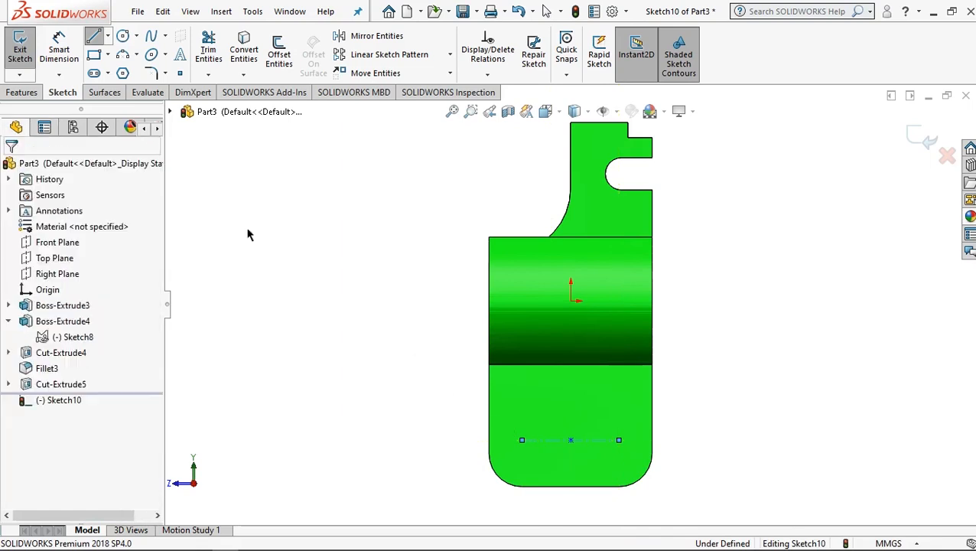
# Step: Dimension the construction line 13 mm above the vertical plate's lower edge
pyautogui.click(66, 56)
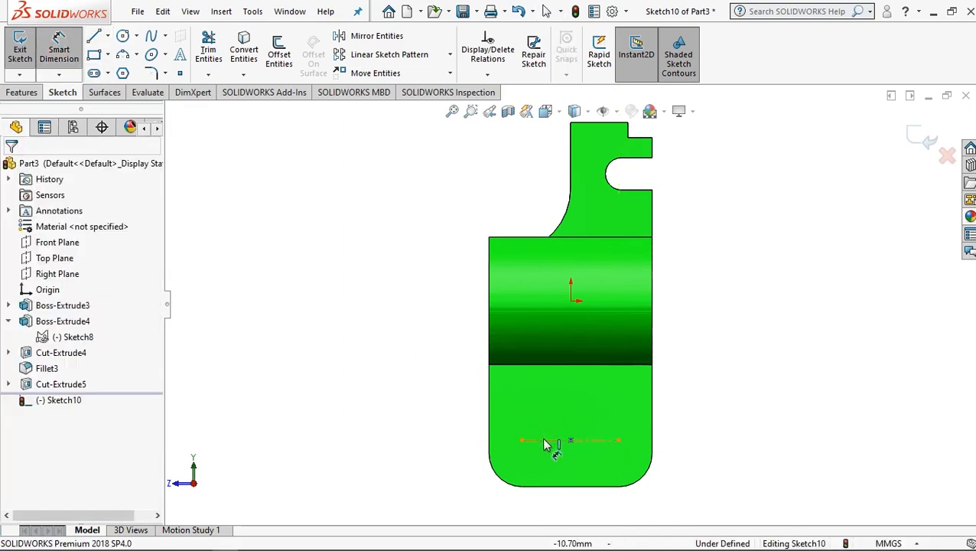
pyautogui.click(541, 488)
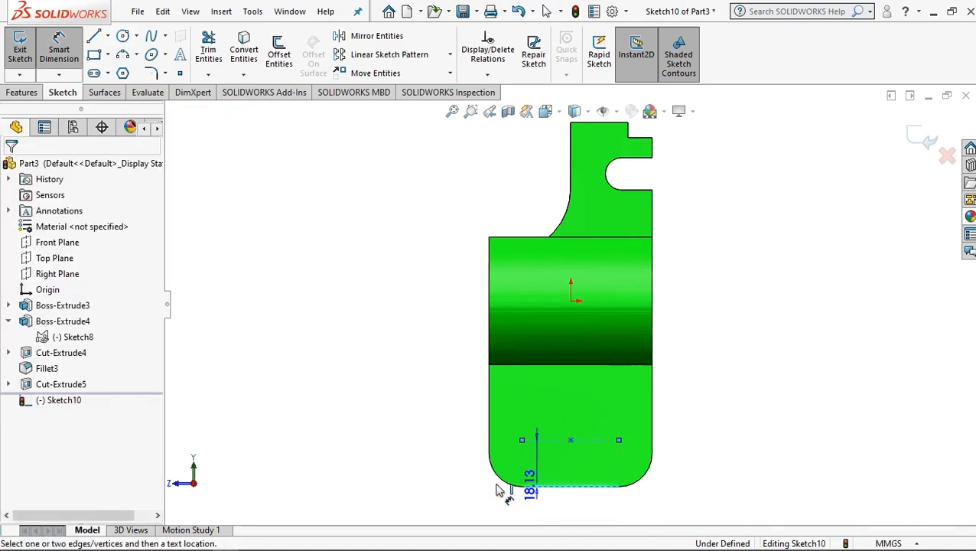
pyautogui.click(453, 474)
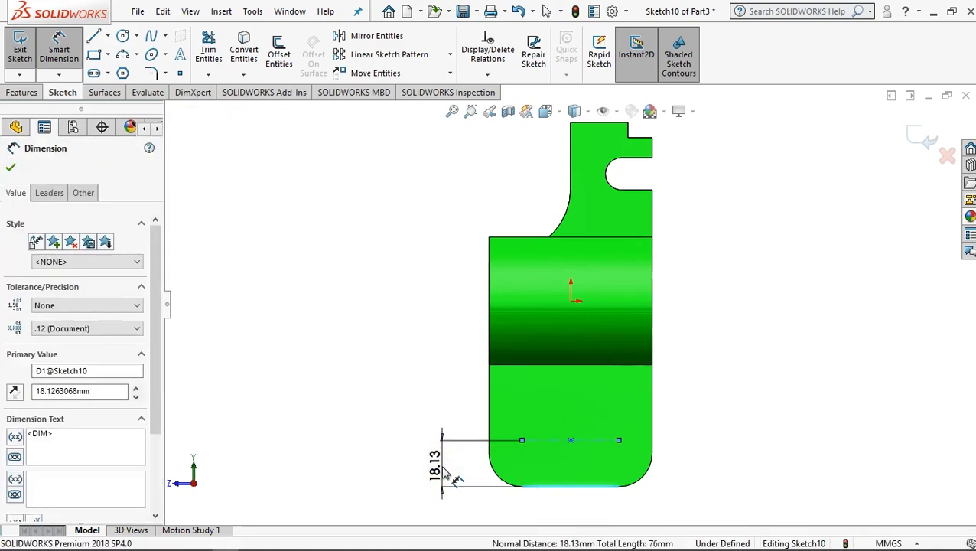
pyautogui.write('13')
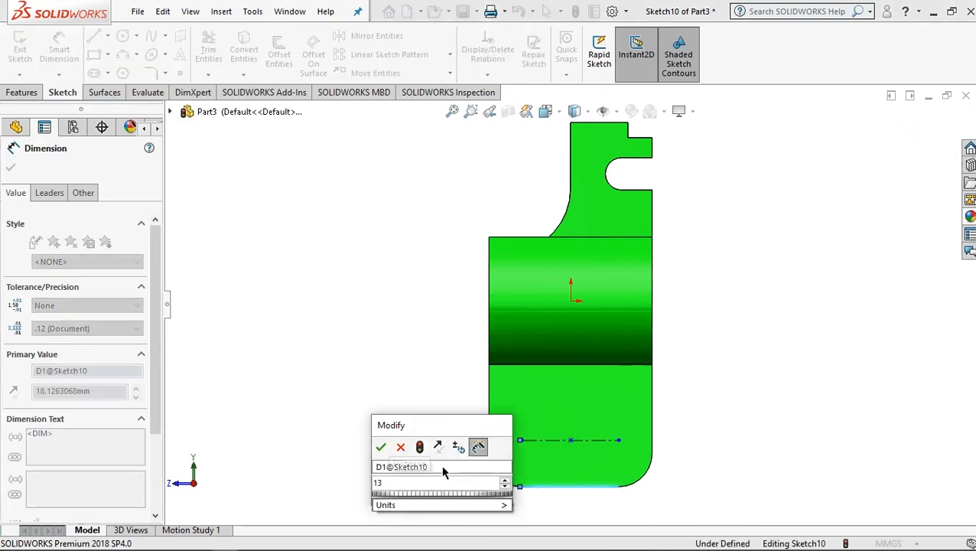
pyautogui.click(383, 447)
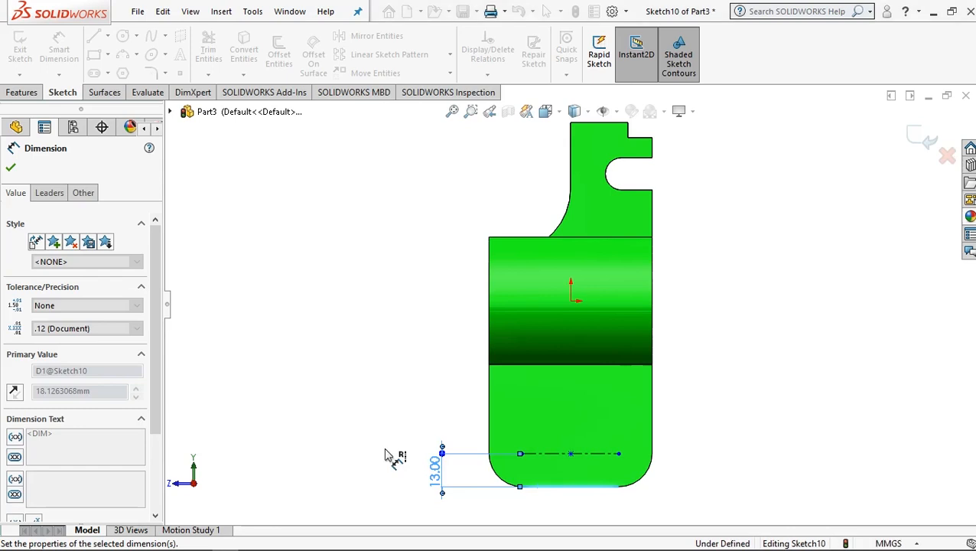
pyautogui.click(10, 168)
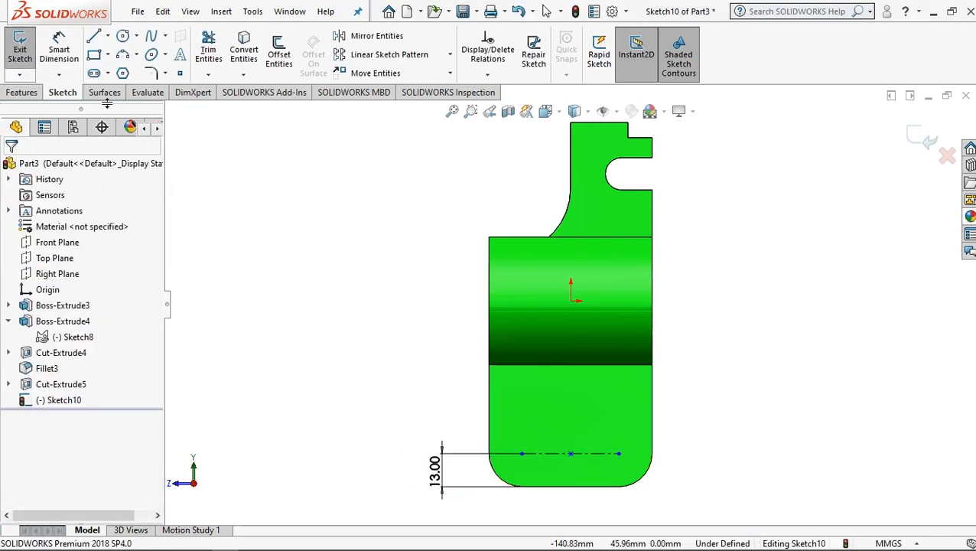
# Step: Dimension the horizontal construction line's length as 38 mm, with the dimension placed below the lower plate
pyautogui.click(60, 47)
pyautogui.click(549, 457)
pyautogui.click(571, 499)
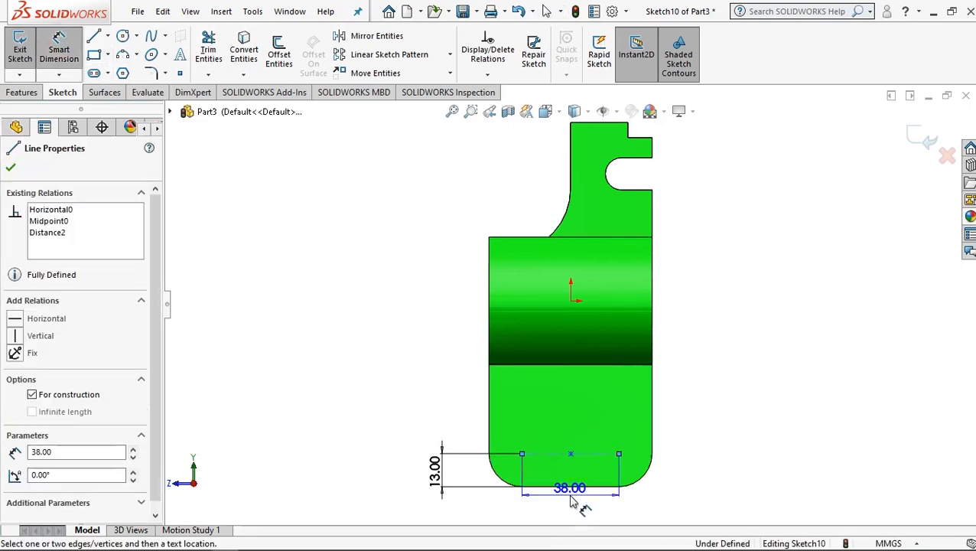
pyautogui.scroll(2, 573, 503)
pyautogui.click(565, 473)
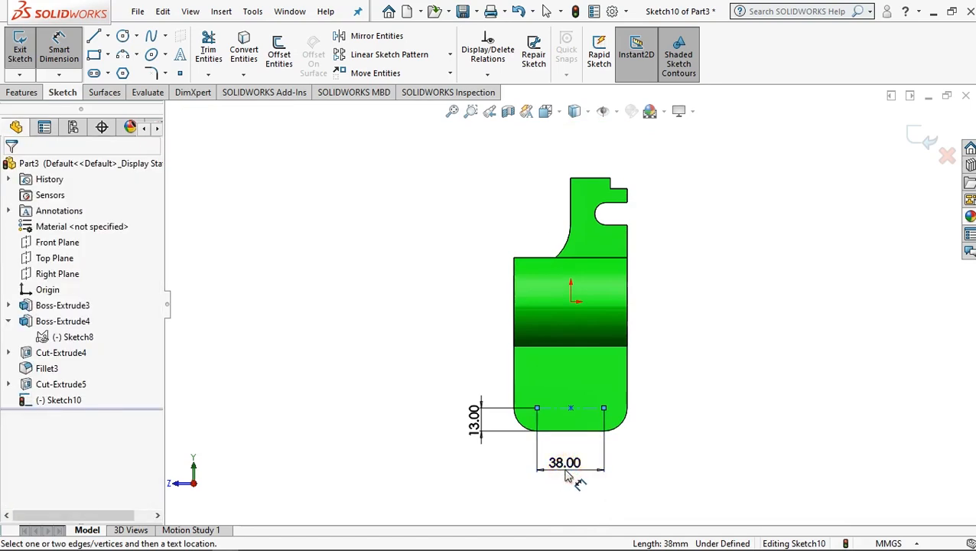
pyautogui.click(575, 472)
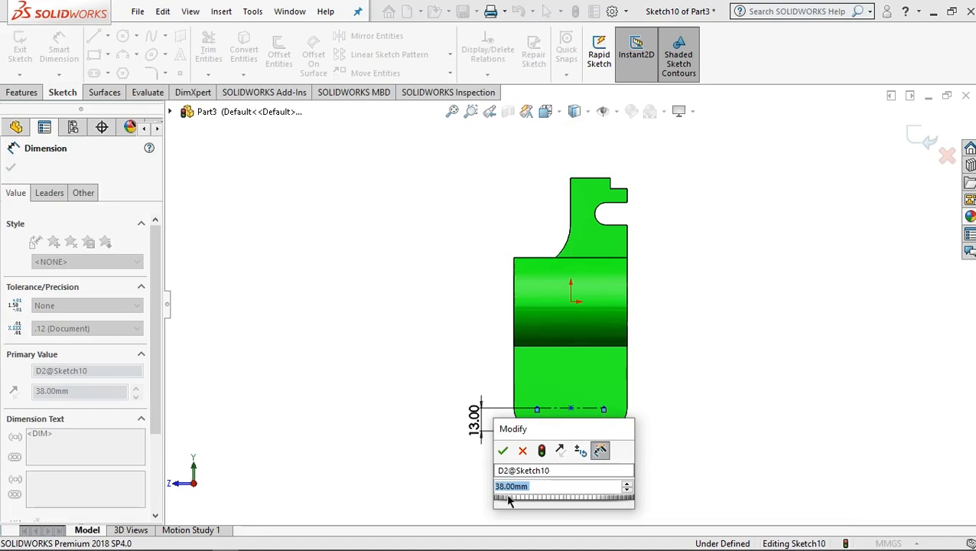
pyautogui.click(503, 449)
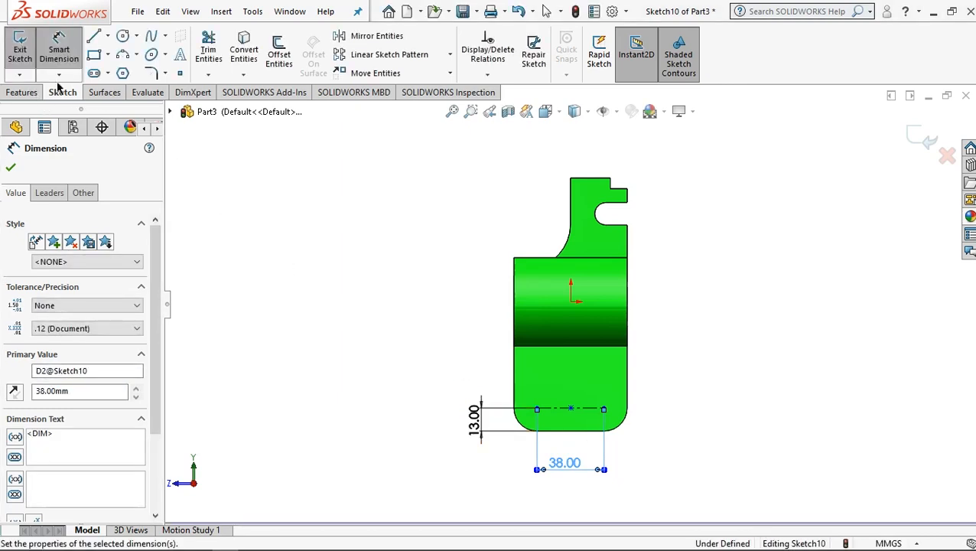
# Step: Sketch a straight slot about 16 mm wide on the lower plate, with its arc centres on the construction line's two endpoints
pyautogui.click(94, 73)
pyautogui.click(108, 73)
pyautogui.click(135, 92)
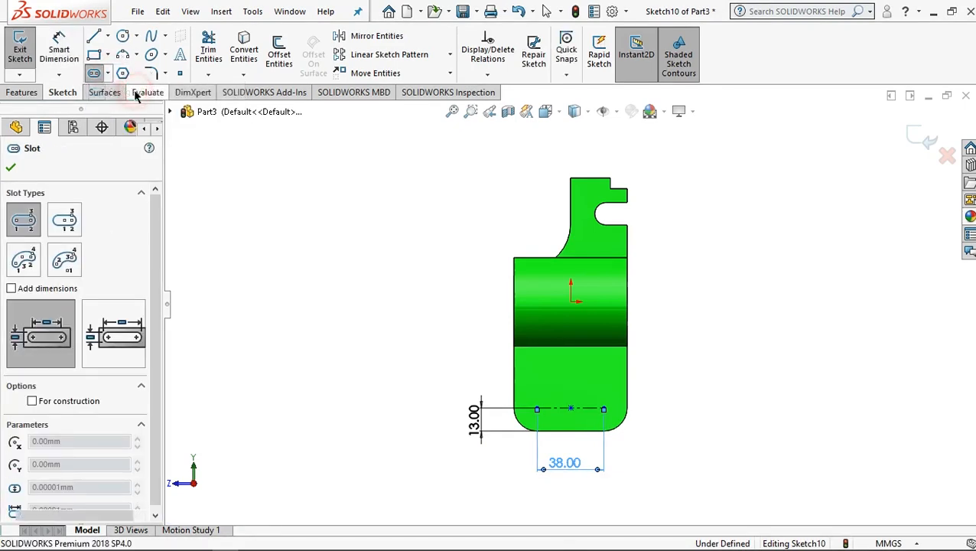
pyautogui.press('Escape')
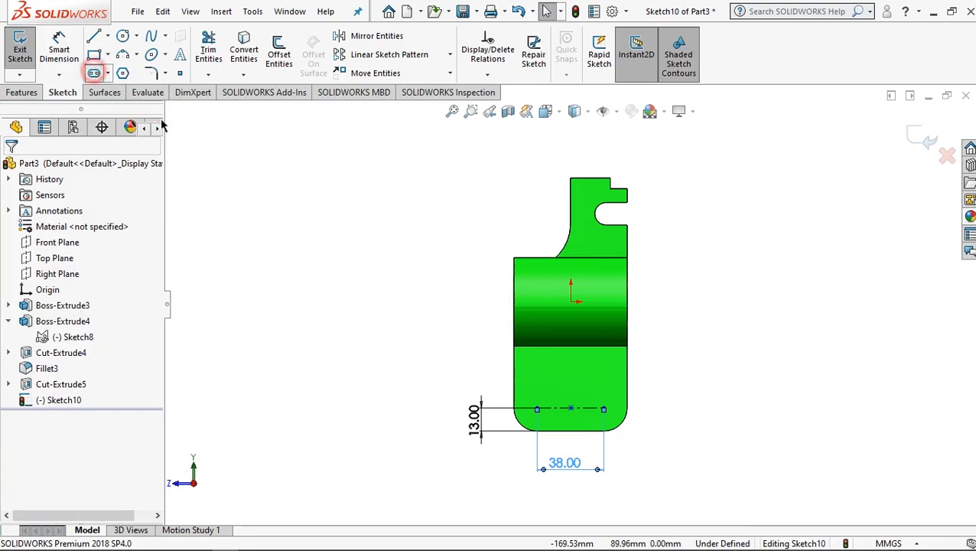
pyautogui.press('Return')
pyautogui.scroll(1, 569, 440)
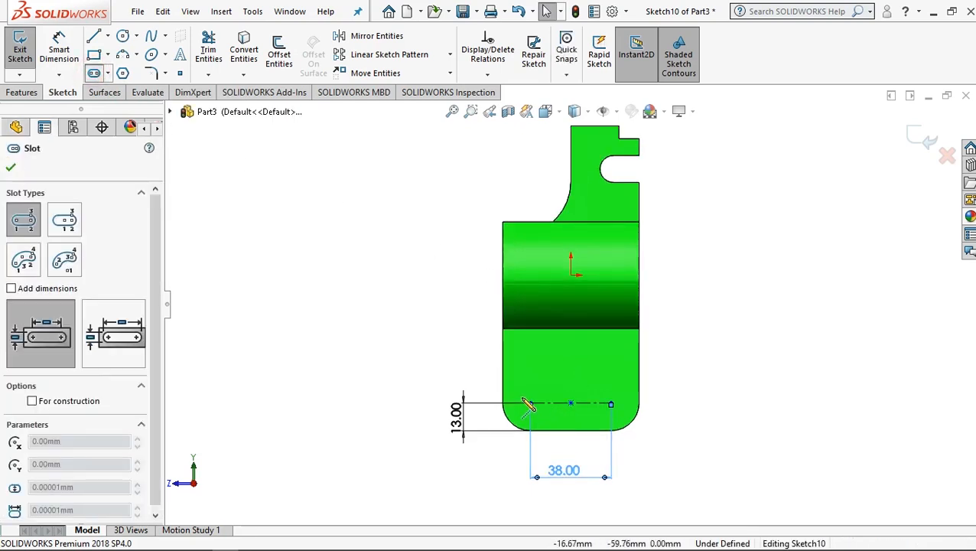
pyautogui.click(530, 404)
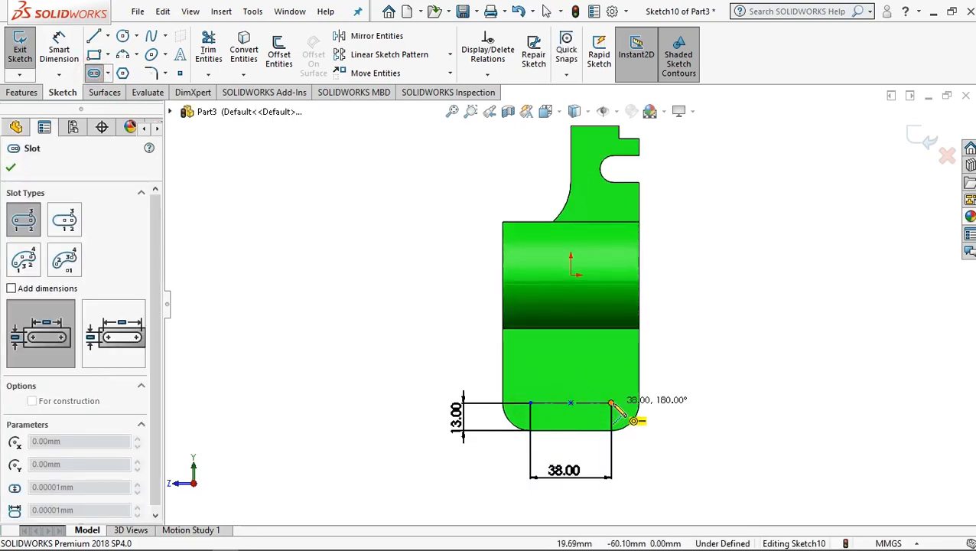
pyautogui.click(610, 402)
pyautogui.click(627, 403)
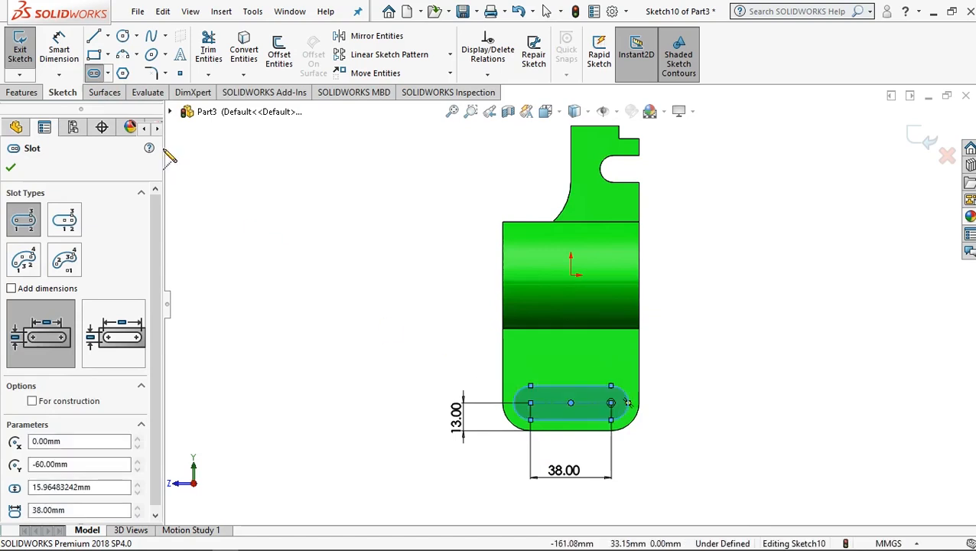
# Step: Dimension the slot's width between its two straight edges as 11 mm
pyautogui.click(54, 46)
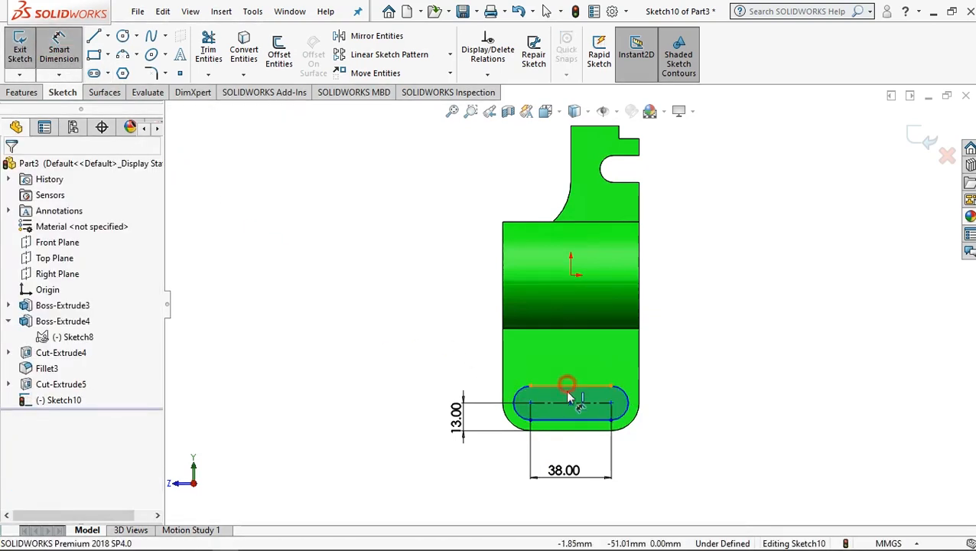
pyautogui.click(569, 419)
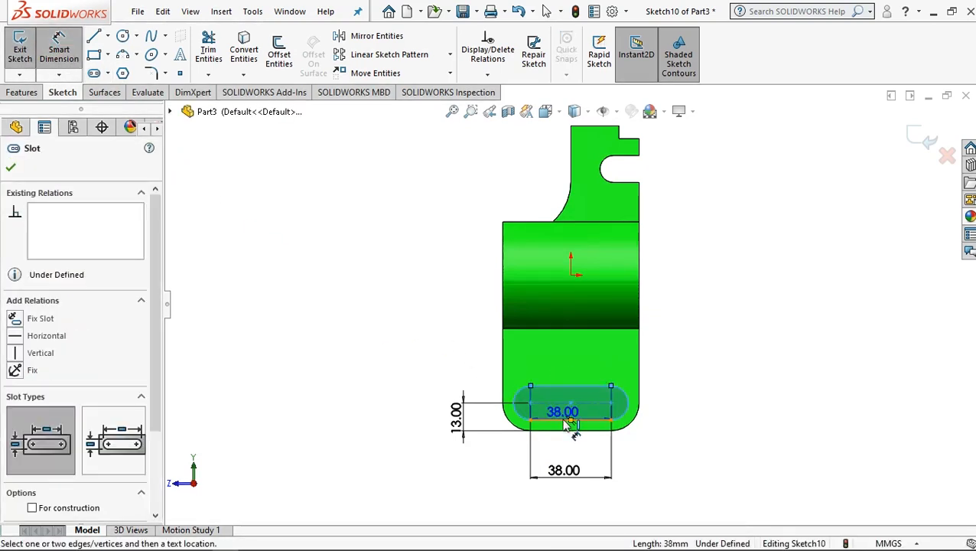
pyautogui.click(404, 401)
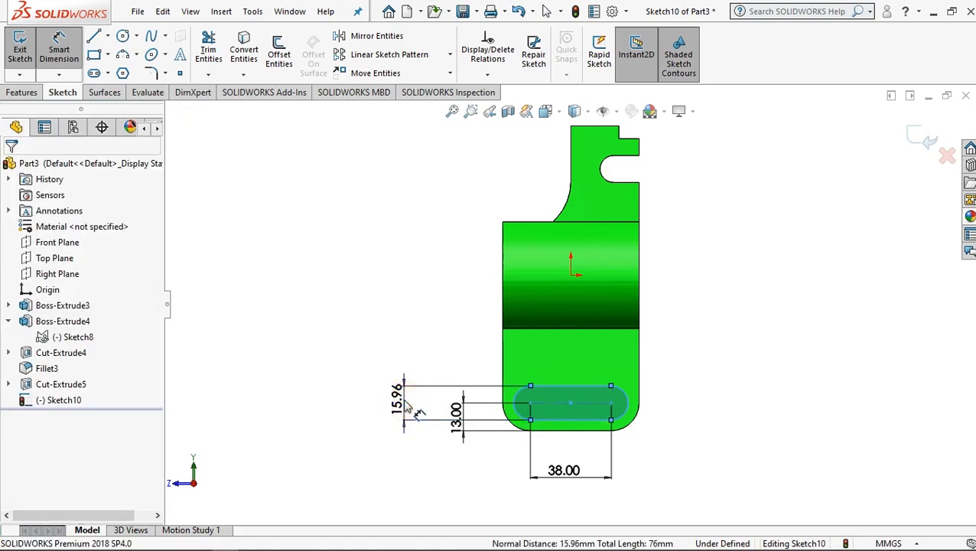
pyautogui.click(405, 404)
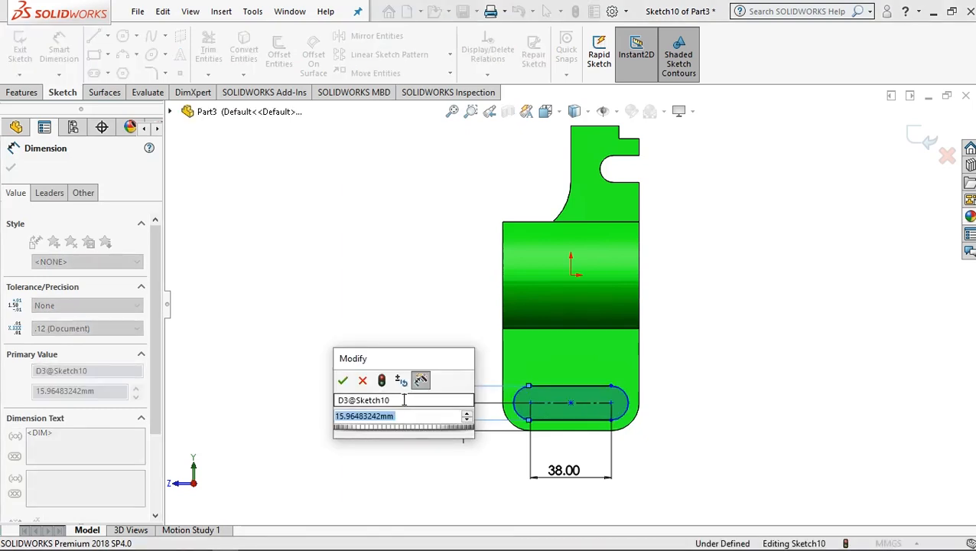
pyautogui.write('11')
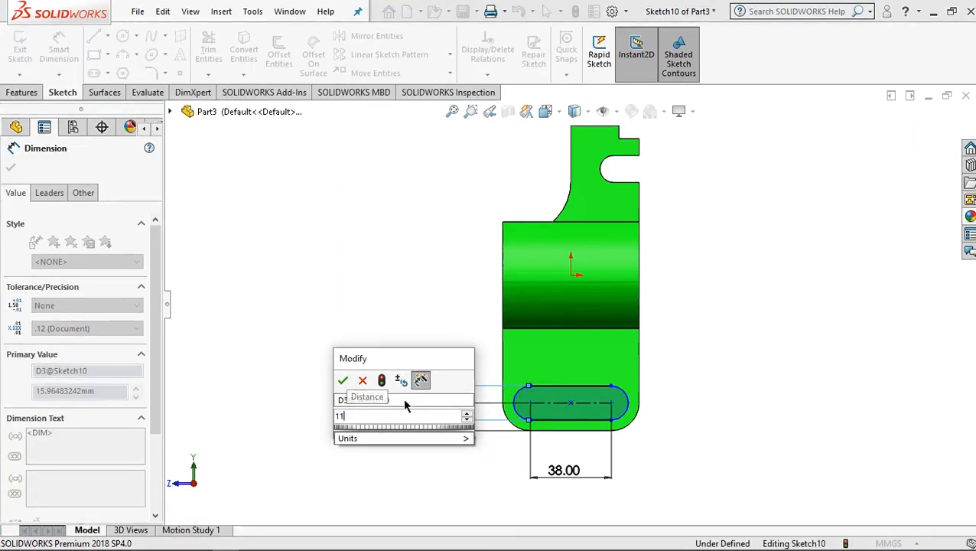
pyautogui.click(343, 380)
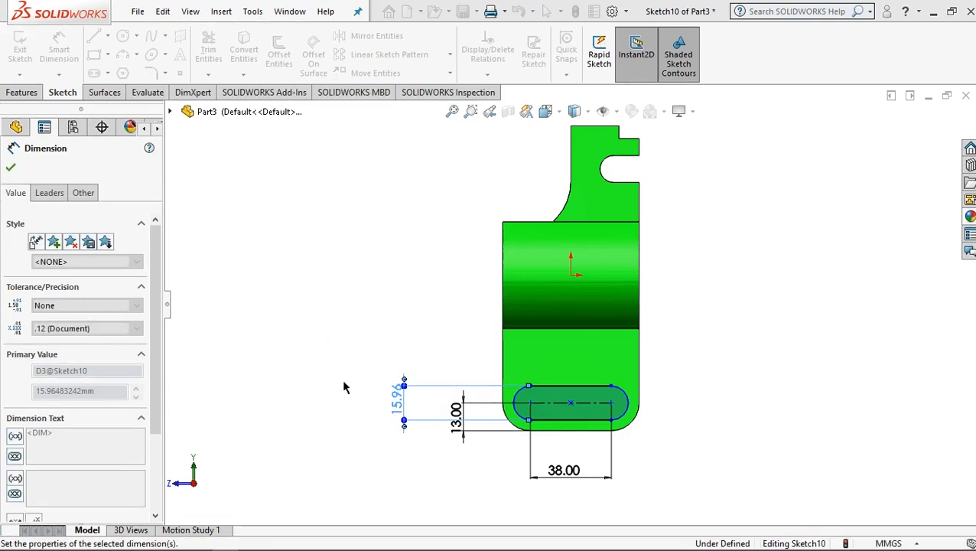
pyautogui.click(11, 168)
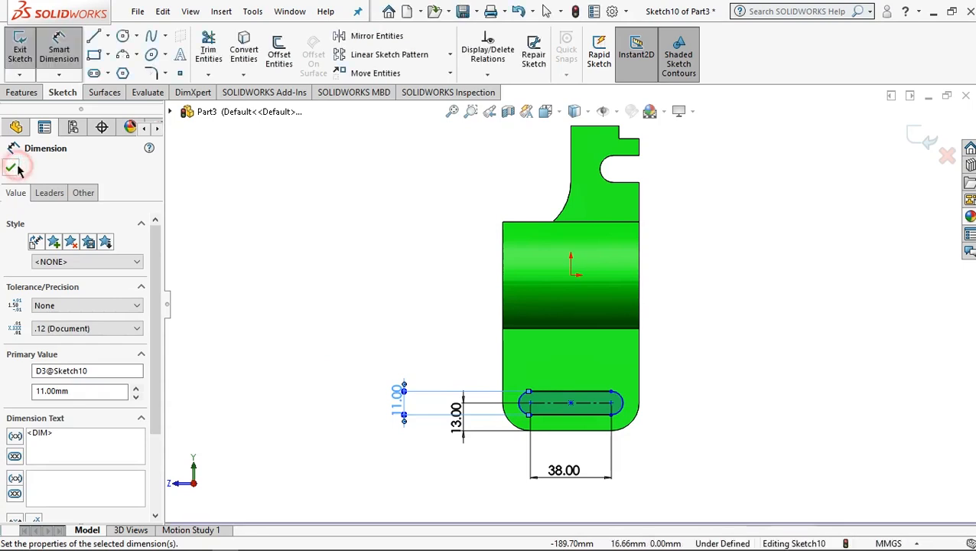
# Step: Extrude-cut the slot with the Up To Surface end condition, ending at the lower plate's opposite face
pyautogui.click(22, 93)
pyautogui.click(205, 59)
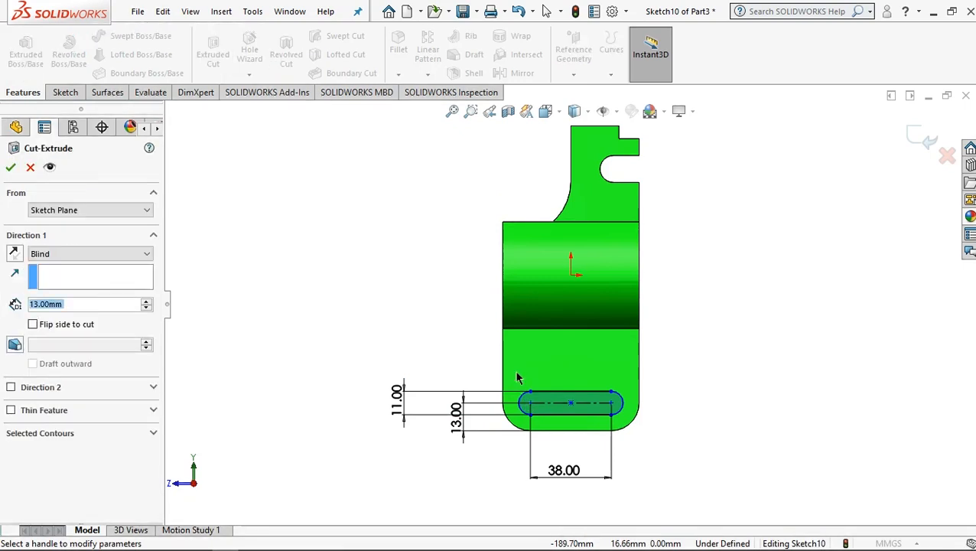
pyautogui.moveTo(583, 388); pyautogui.dragTo(634, 403, button='middle')
pyautogui.click(120, 256)
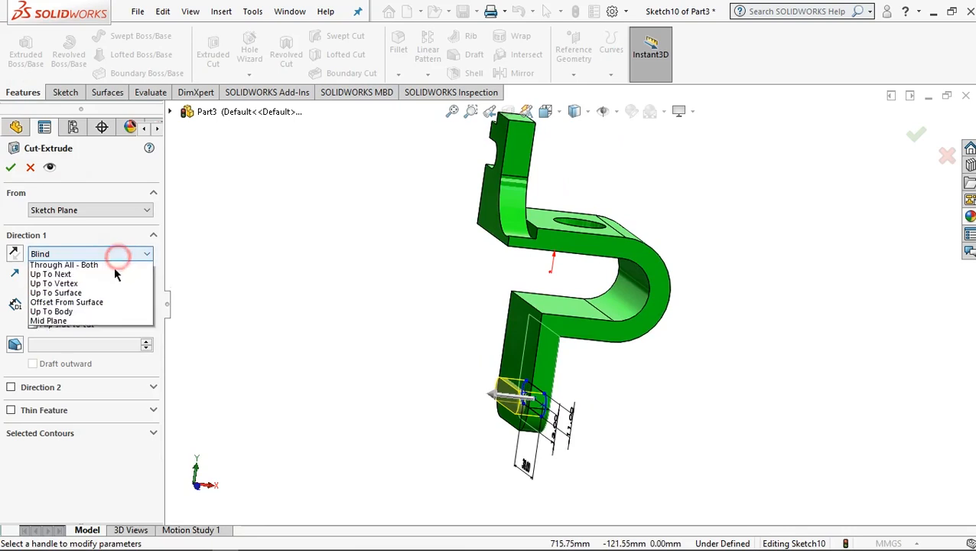
pyautogui.click(83, 312)
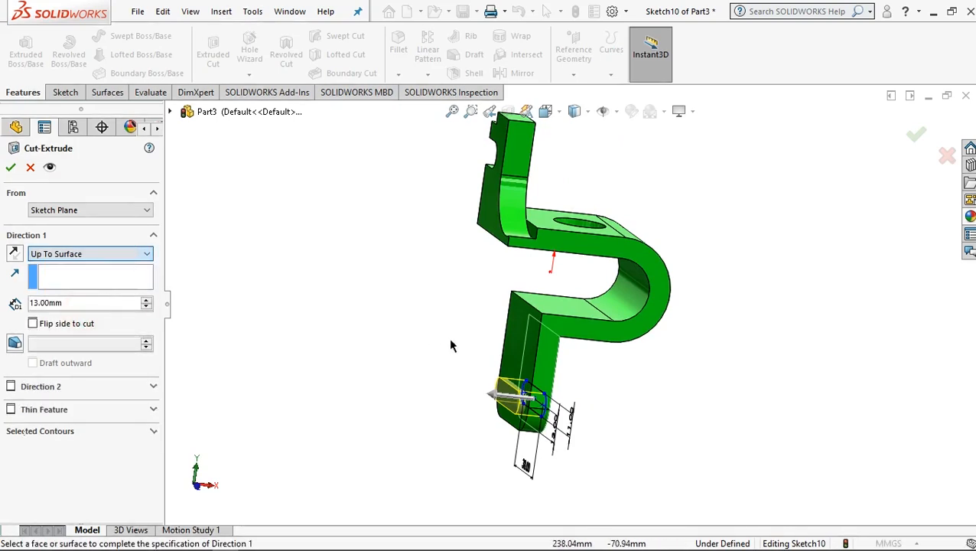
pyautogui.scroll(-5, 526, 353)
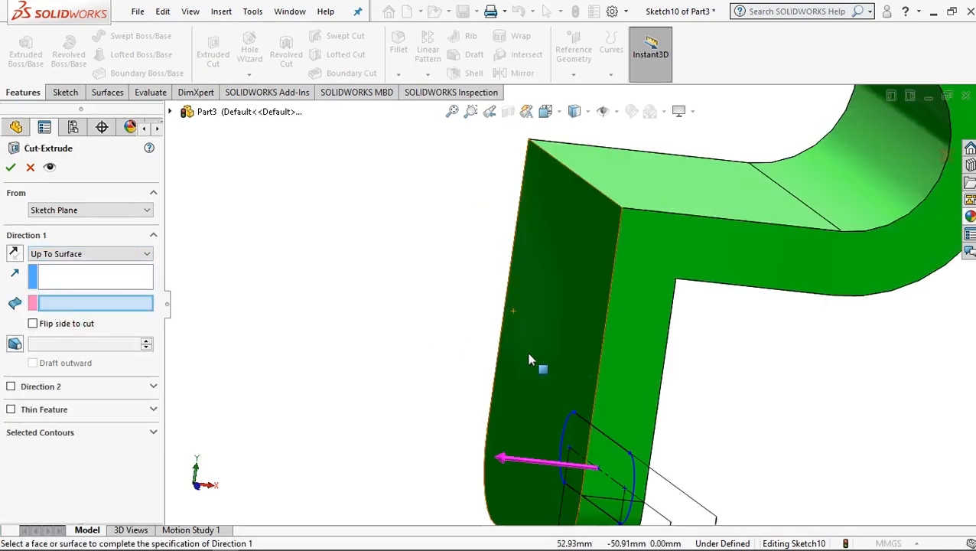
pyautogui.click(545, 346)
pyautogui.scroll(3, 545, 346)
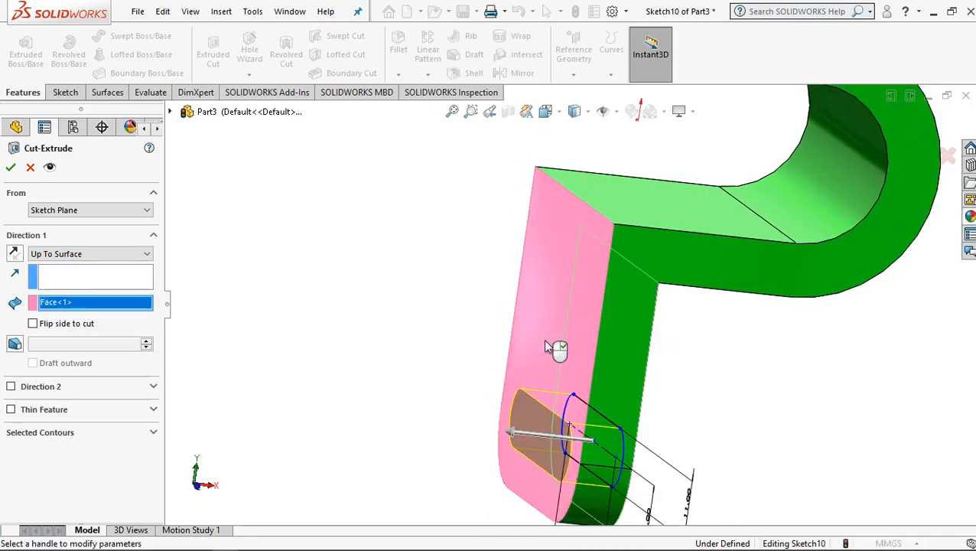
pyautogui.click(10, 168)
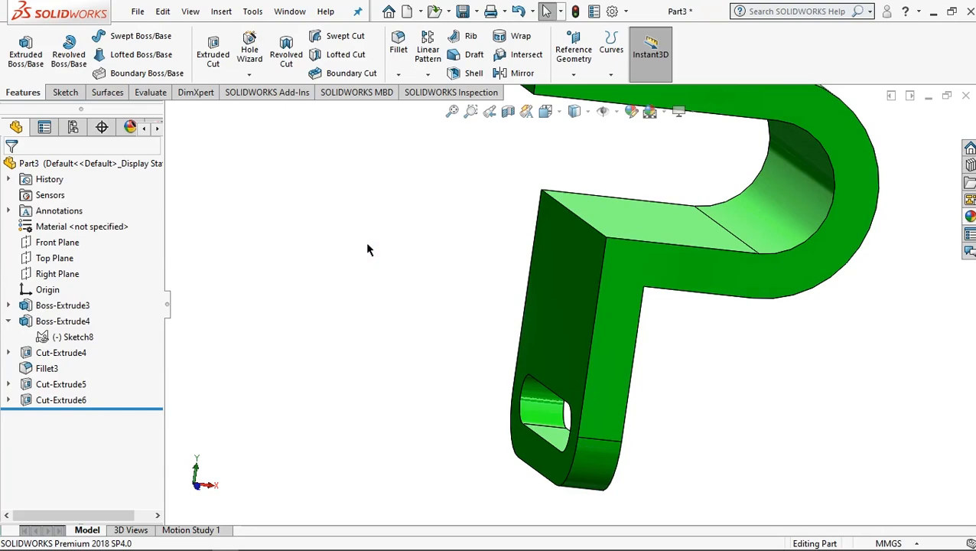
# Step: Add 3 mm fillets to the inner and outer profile edges on both sides of the hook and around the rounded lower plate
pyautogui.hotkey('ctrl', '7')
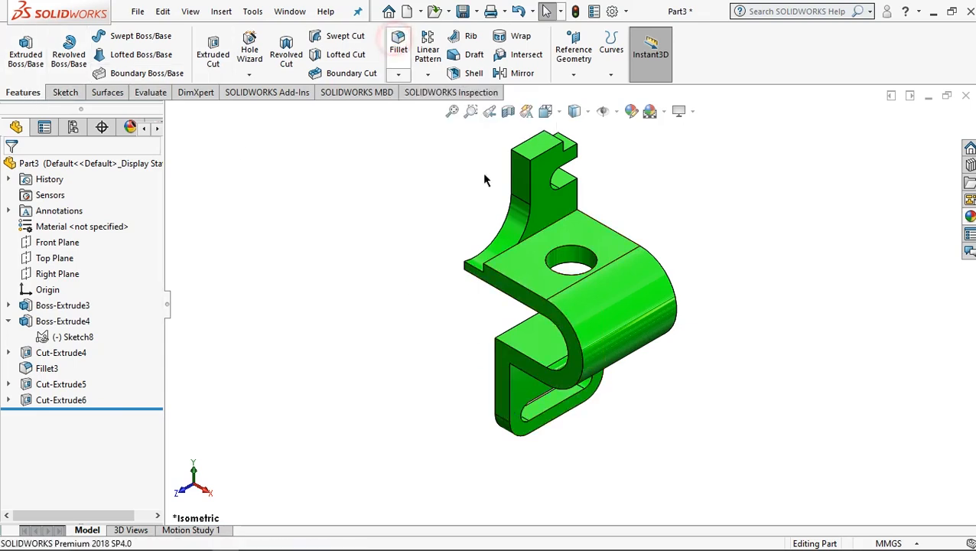
pyautogui.click(396, 49)
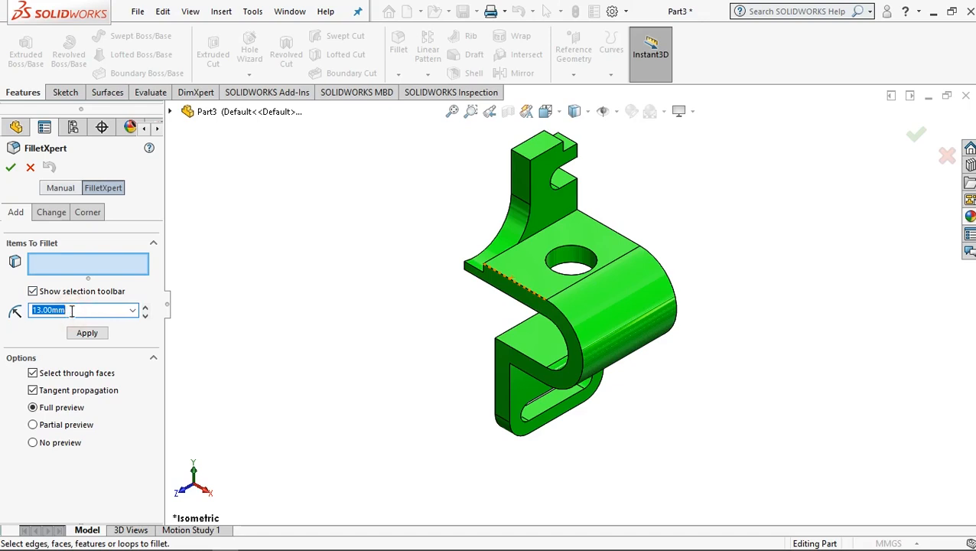
pyautogui.write('3')
pyautogui.click(212, 314)
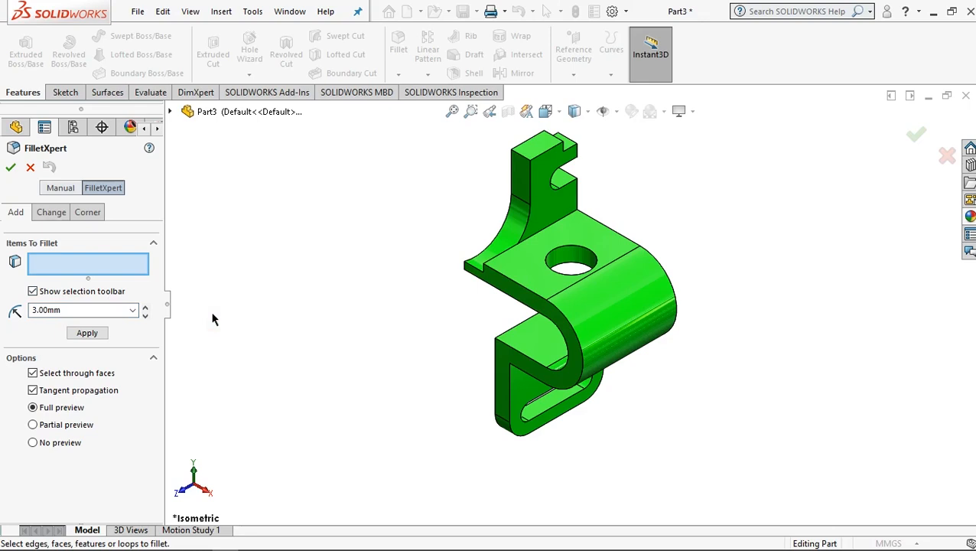
pyautogui.click(515, 286)
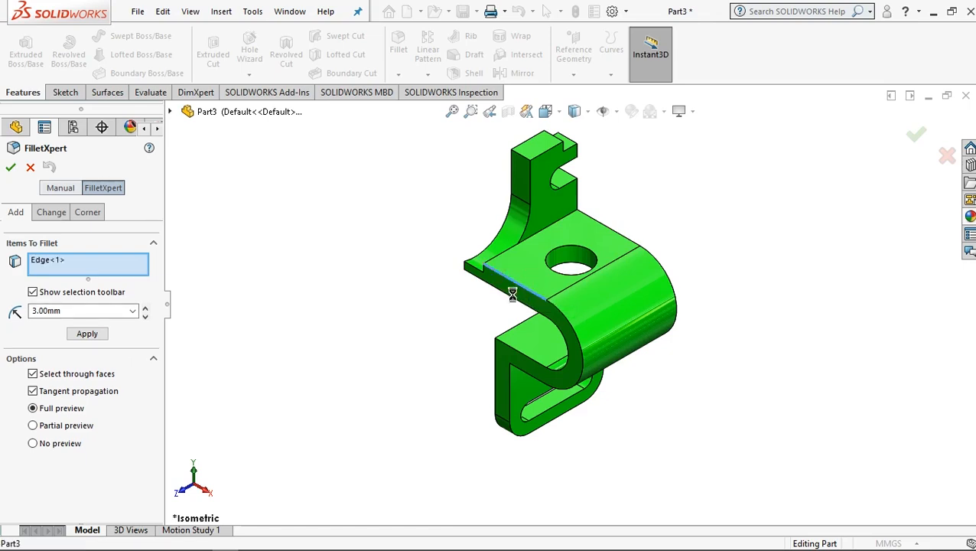
pyautogui.click(512, 296)
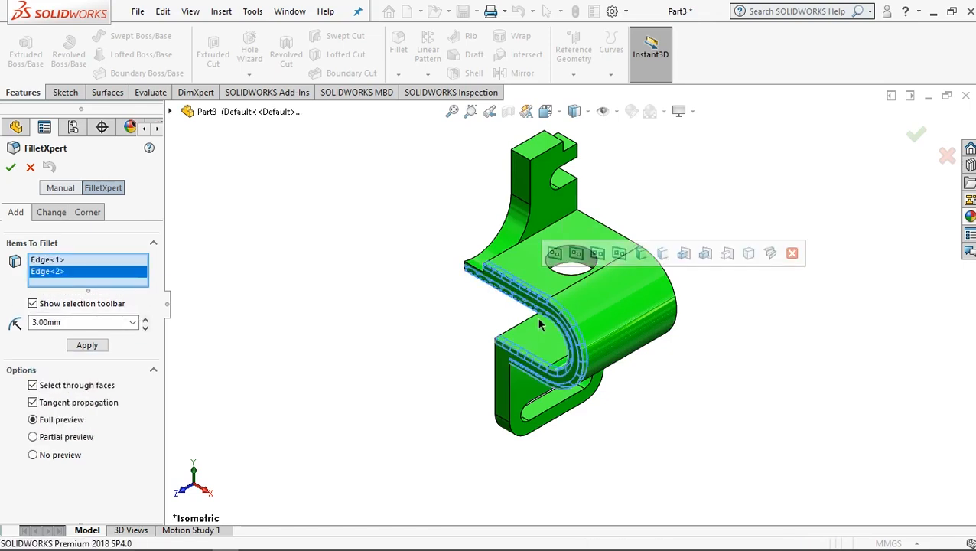
pyautogui.click(498, 395)
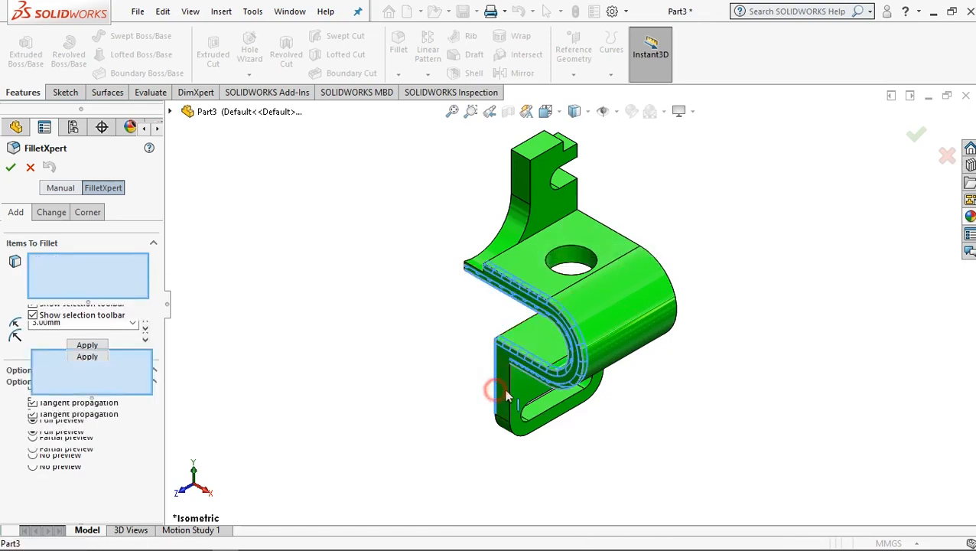
pyautogui.click(507, 401)
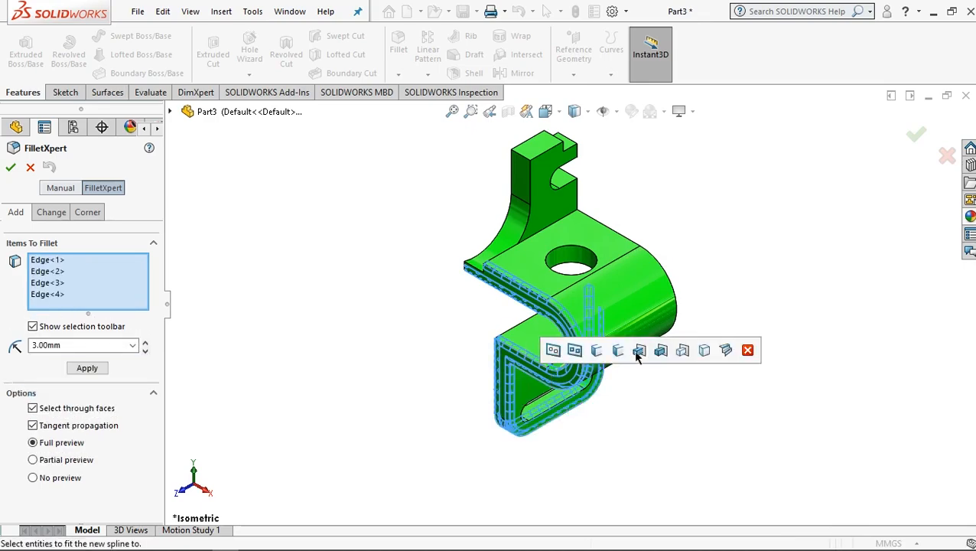
pyautogui.moveTo(549, 383); pyautogui.dragTo(581, 245, button='middle')
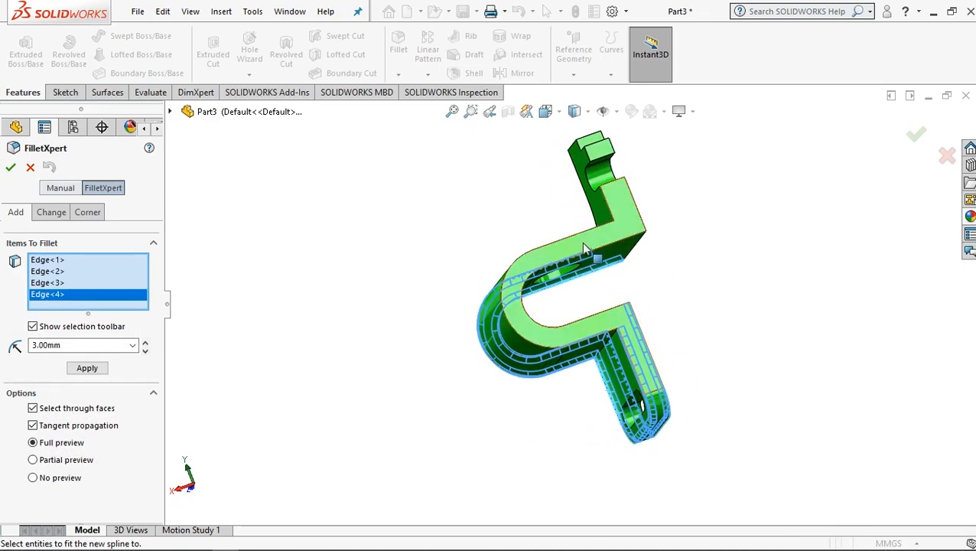
pyautogui.click(531, 279)
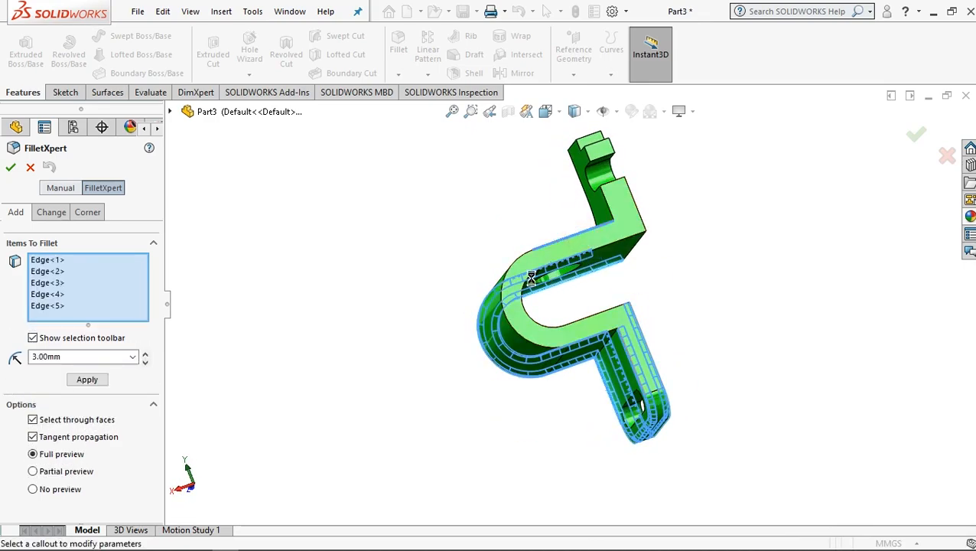
pyautogui.click(529, 318)
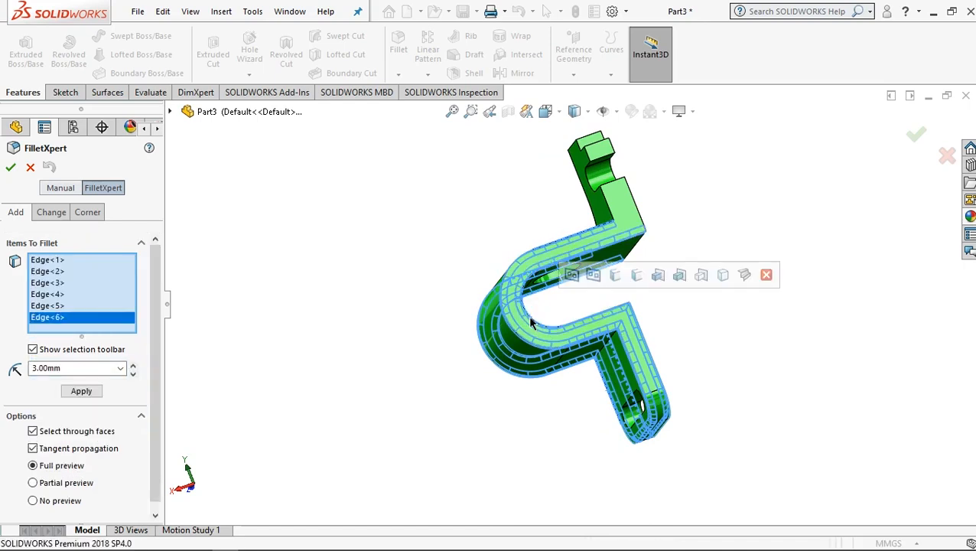
pyautogui.click(11, 166)
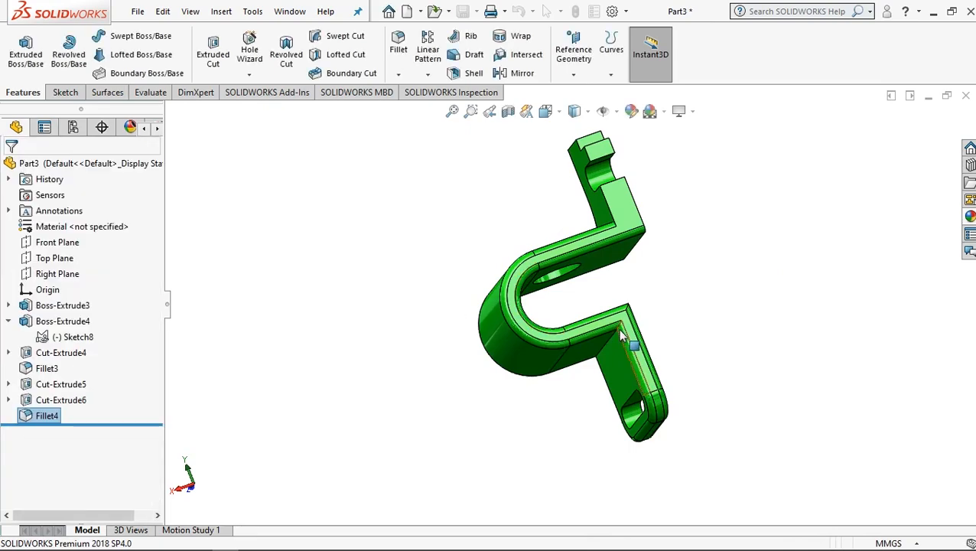
pyautogui.moveTo(620, 331); pyautogui.dragTo(711, 359, button='middle')
pyautogui.hotkey('ctrl', '7')
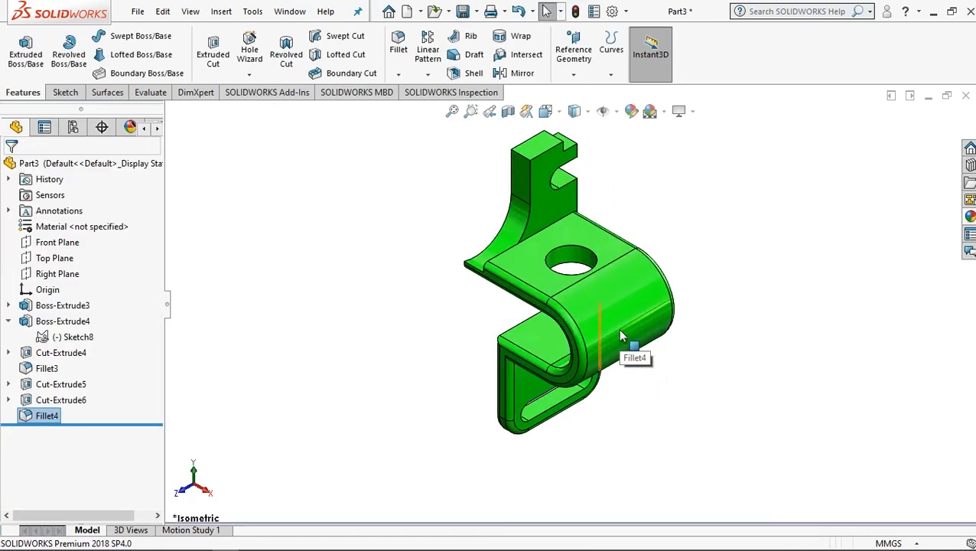
pyautogui.scroll(-2, 604, 220)
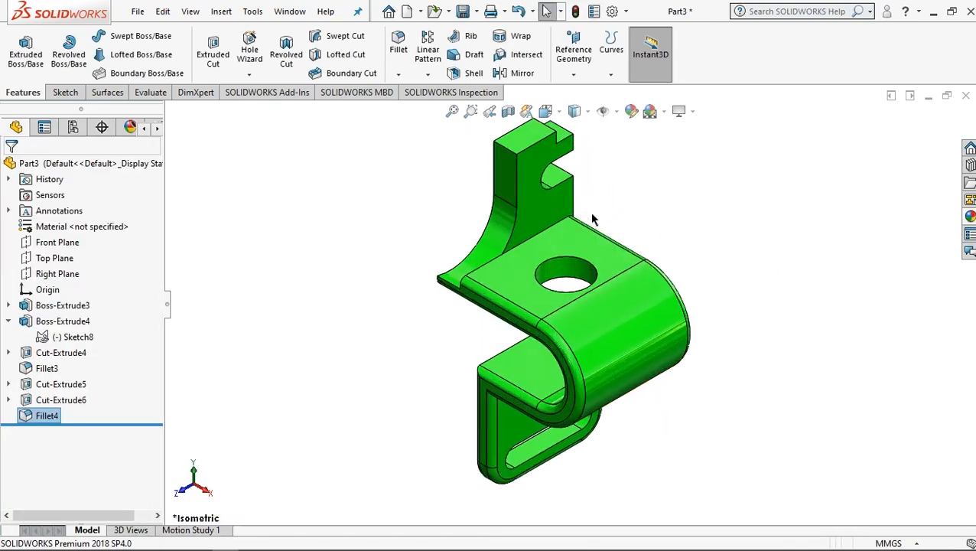
pyautogui.moveTo(664, 381); pyautogui.dragTo(205, 417, button='middle')
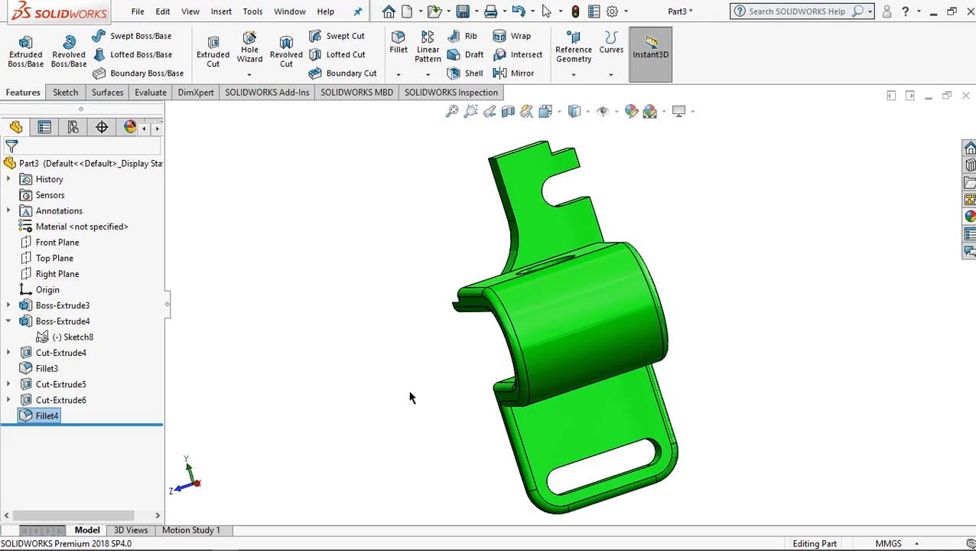
pyautogui.hotkey('ctrl', '7')
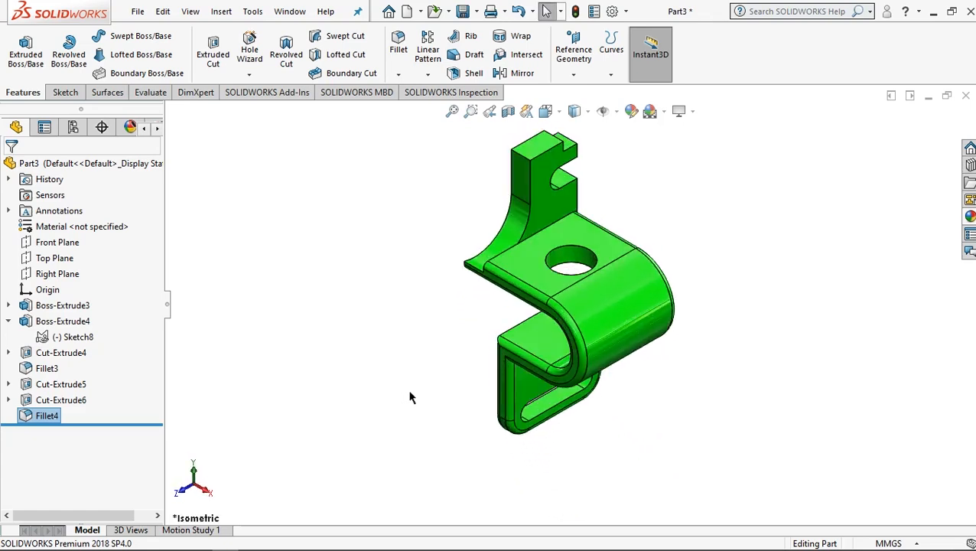